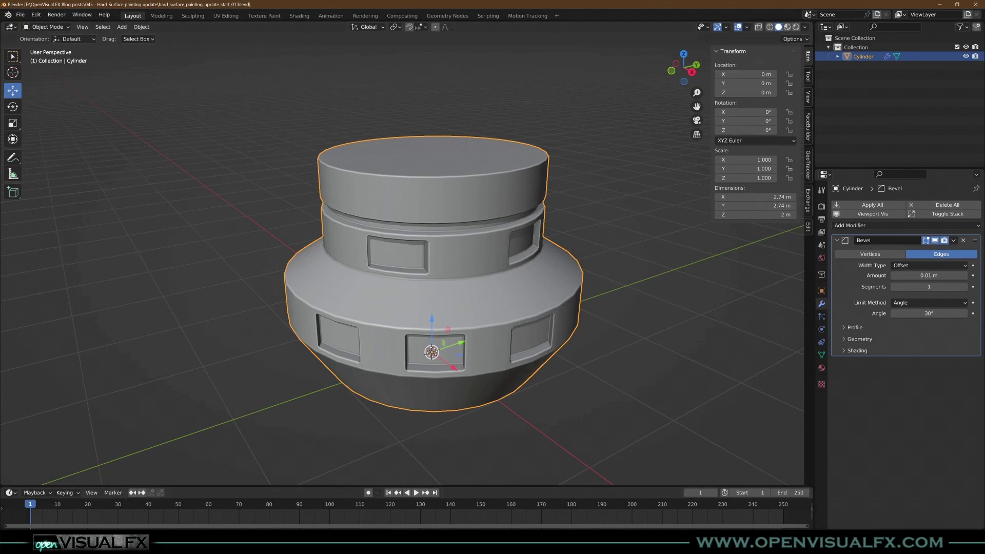
Switch to the browser, view the playlists of the open YouTube channel, and return to Blender
key("alt+Tab")
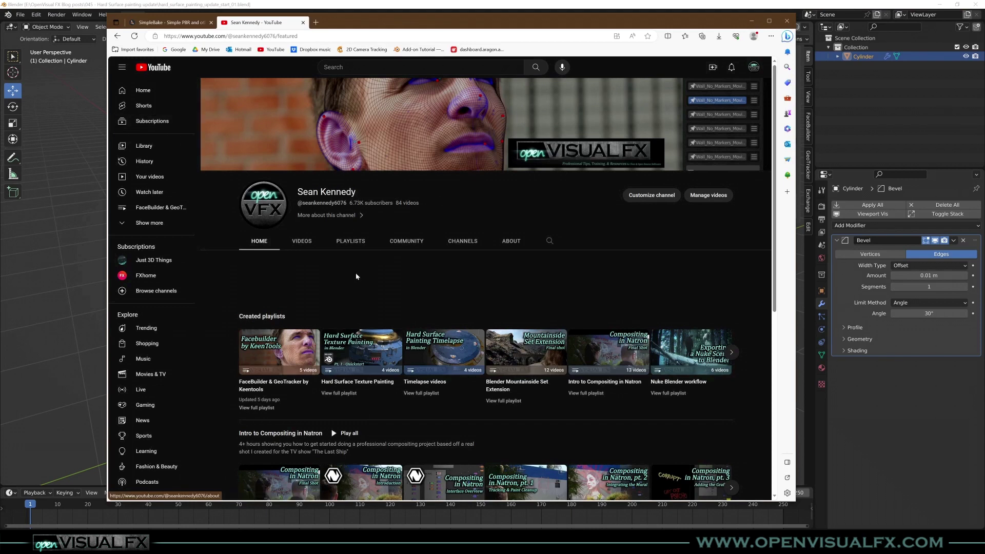
left_click(344, 245)
scroll(337, 312, "down", 2)
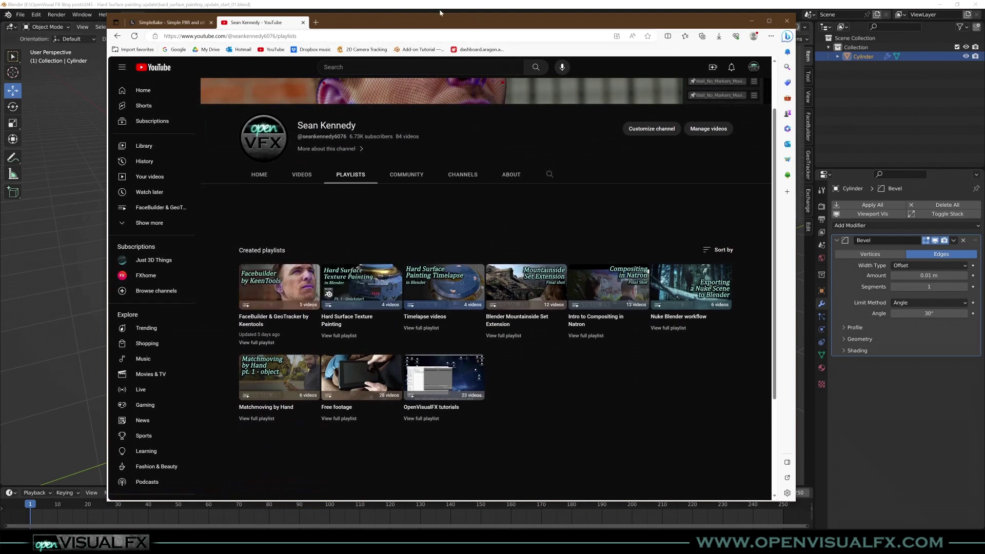
key("alt+Tab")
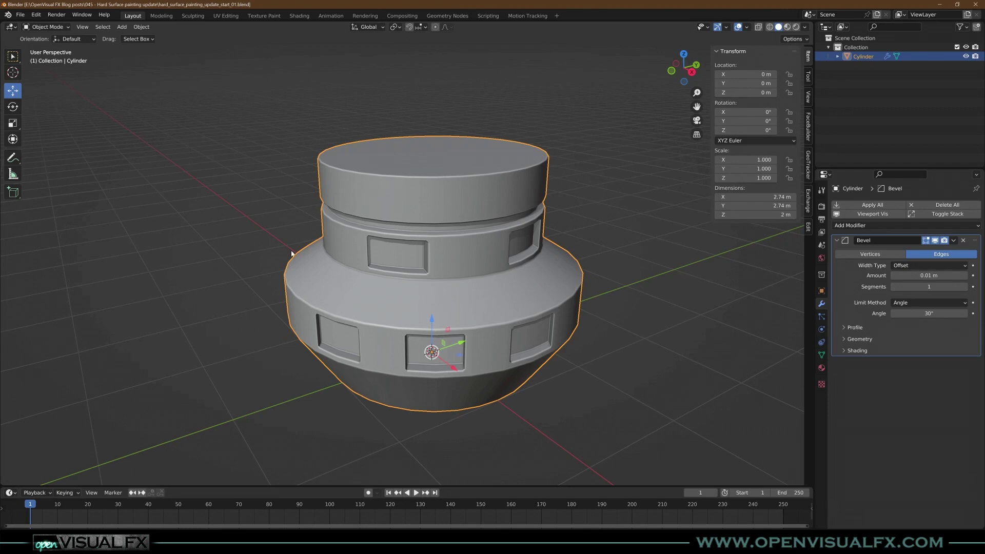
Unwrap the entire cylinder mesh with Smart UV Project, using an island margin of 0.002, and leave edit mode
middle_click_drag(377, 264, 387, 262)
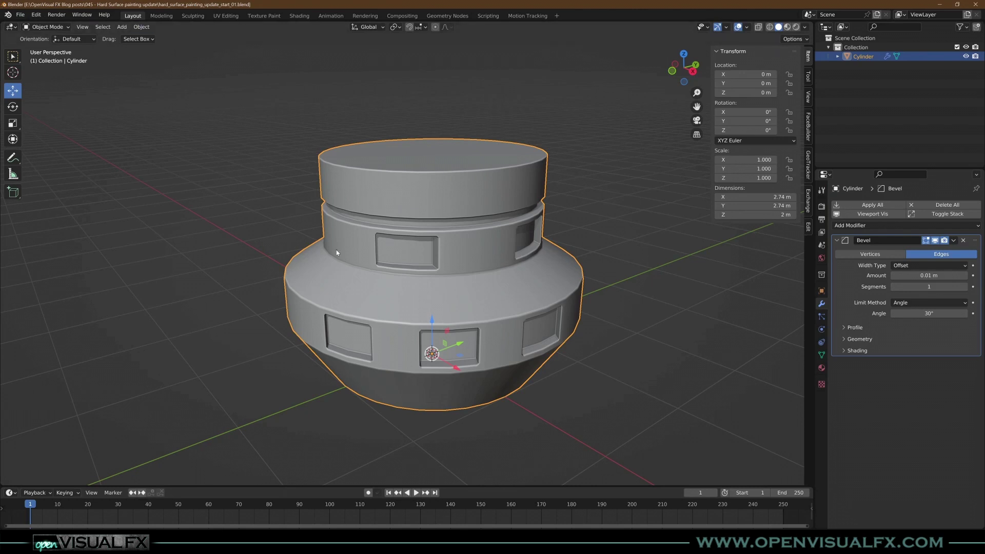
left_click(226, 15)
scroll(618, 269, "up", 4)
key("a")
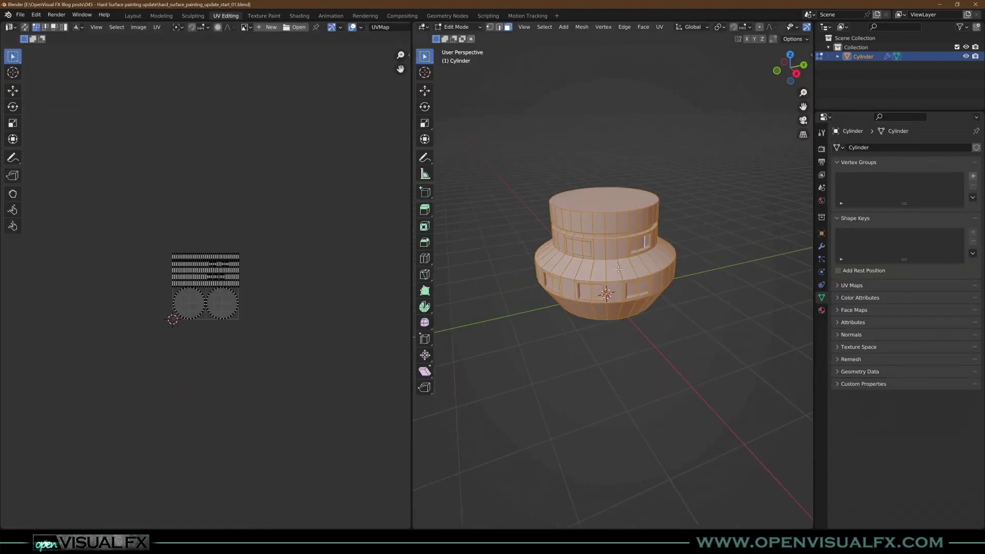
key("u")
left_click(615, 271)
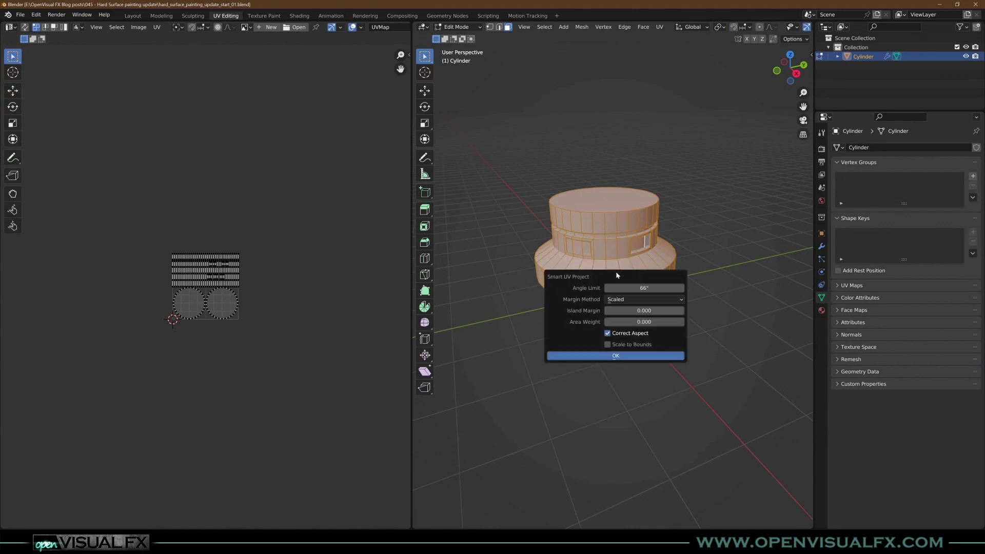
left_click(644, 310)
type("0.002")
key("Return")
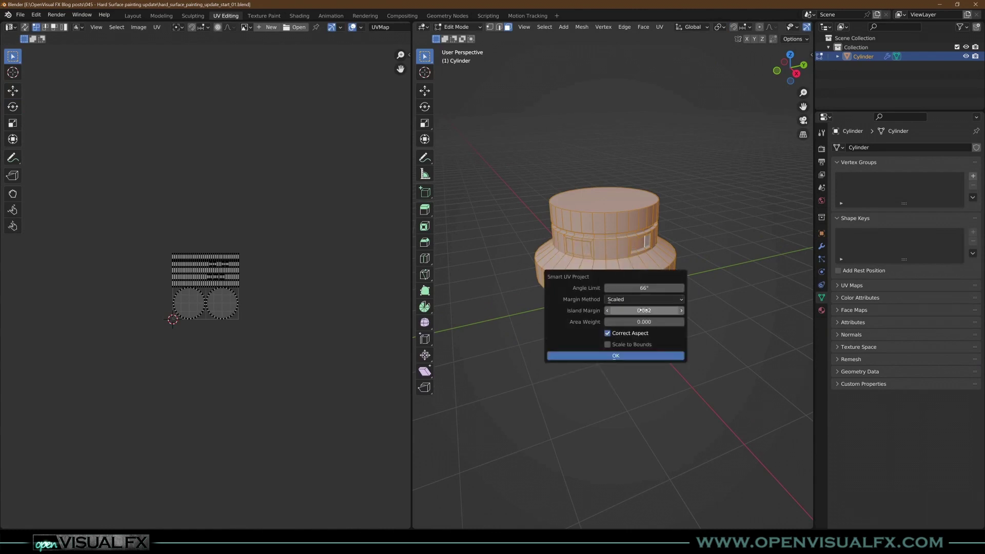
left_click(615, 356)
scroll(205, 300, "up", 6)
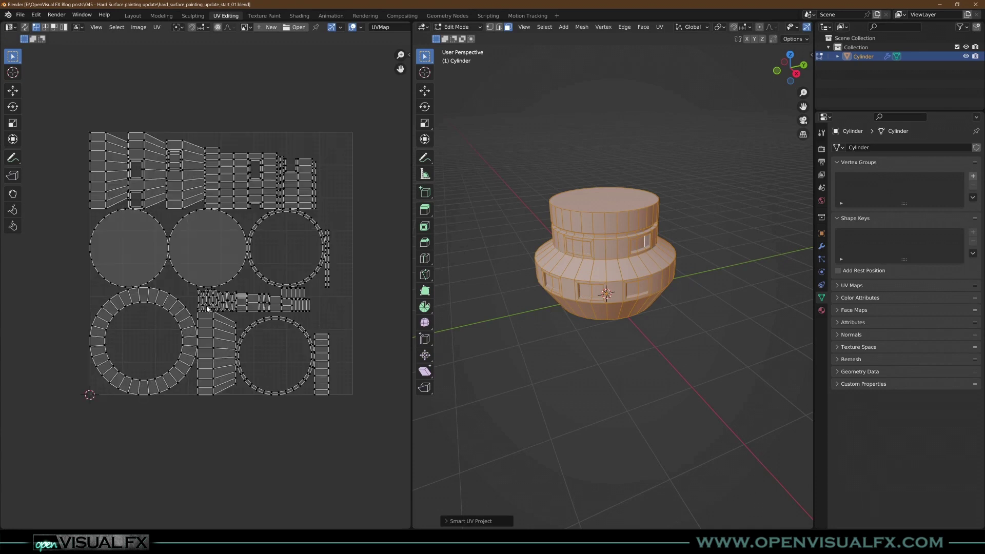
key("Tab")
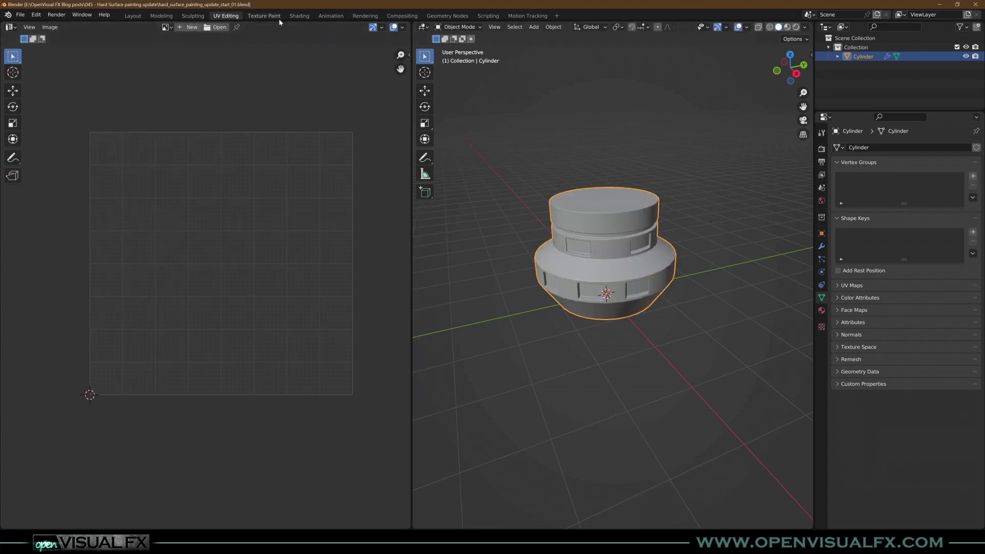
Open the Shading workspace and create a new material for the cylinder
left_click(299, 16)
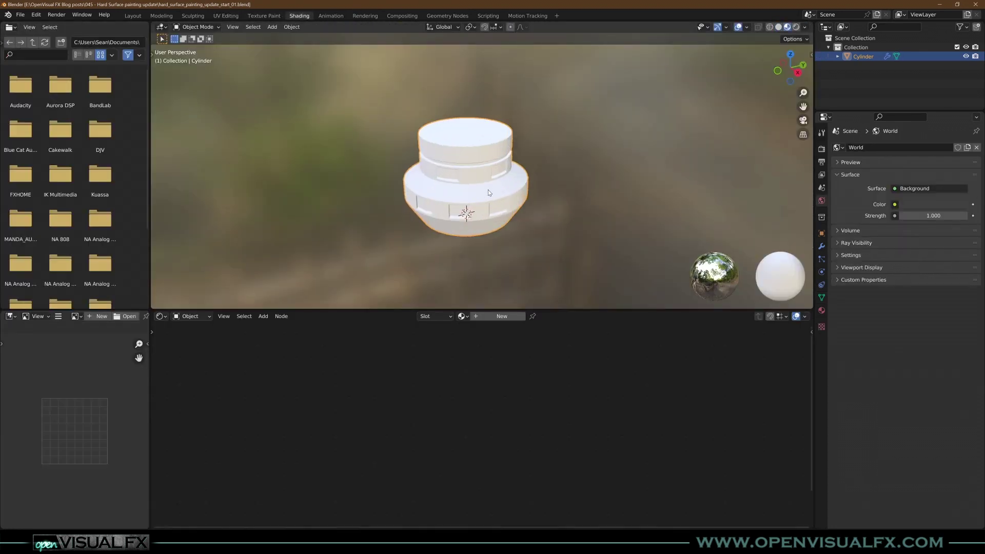
scroll(488, 192, "up", 3)
scroll(454, 225, "up", 1)
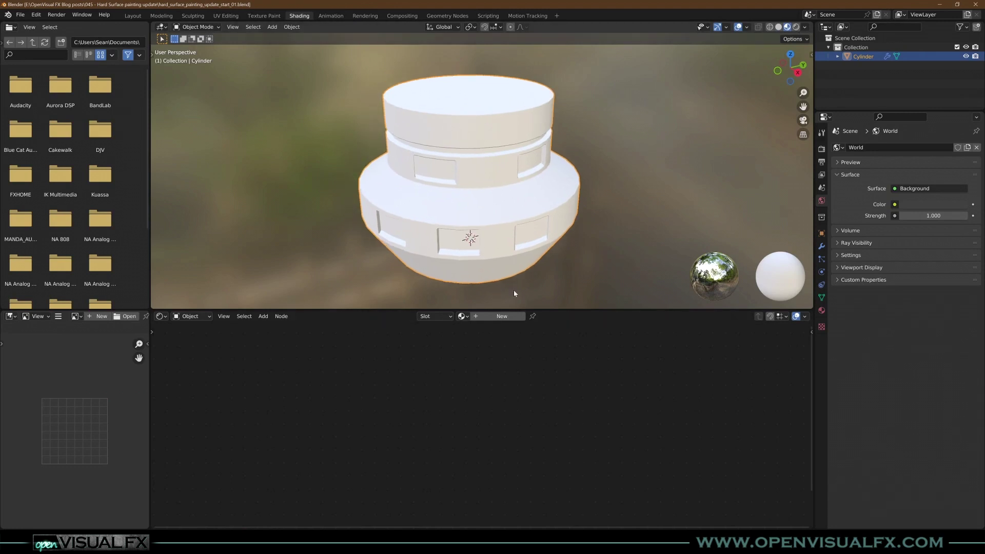
left_click(502, 316)
scroll(519, 404, "down", 2)
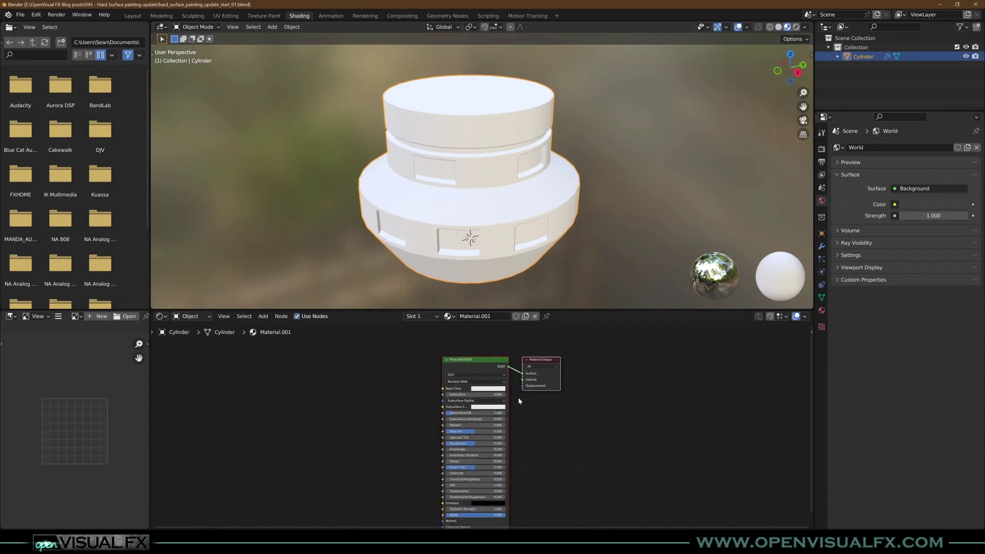
Spread the Material Output and Principled BSDF nodes apart and place a duplicate of the Principled BSDF between them
left_click_drag(547, 362, 702, 358)
left_click_drag(633, 357, 300, 347)
key("shift+d")
left_click(506, 404)
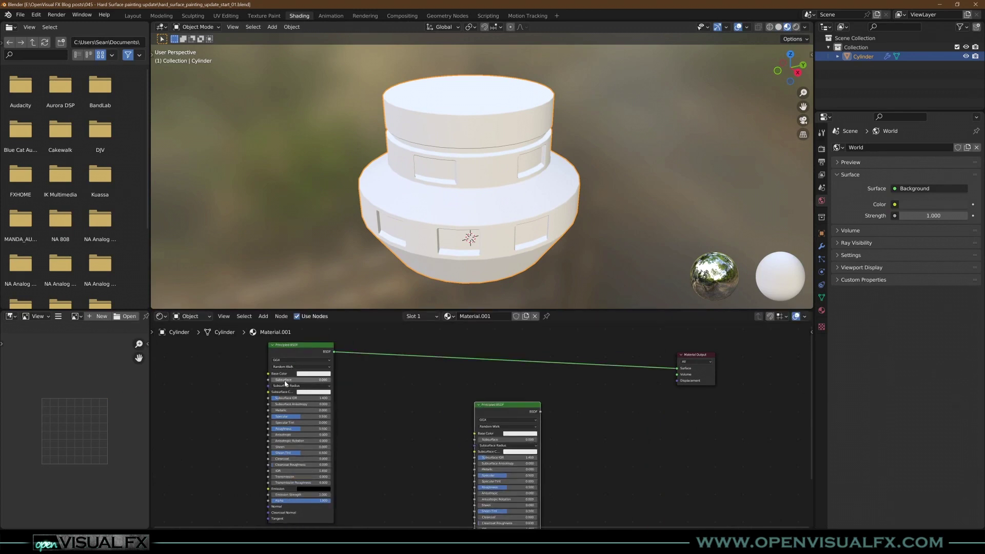
Set the original Principled BSDF's Metallic to 1.000 and lower its Roughness to about 0.165
scroll(310, 377, "up", 2)
left_click_drag(281, 427, 354, 427)
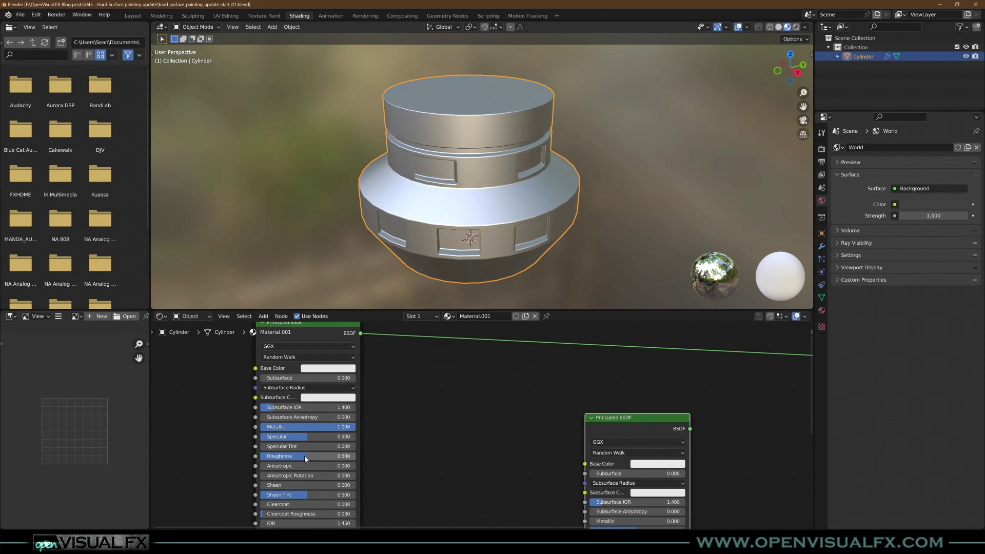
left_click_drag(306, 458, 274, 459)
Add a Bump node and connect its Normal output to the metallic shader's Normal input
middle_click_drag(224, 464, 371, 399)
key("shift+a")
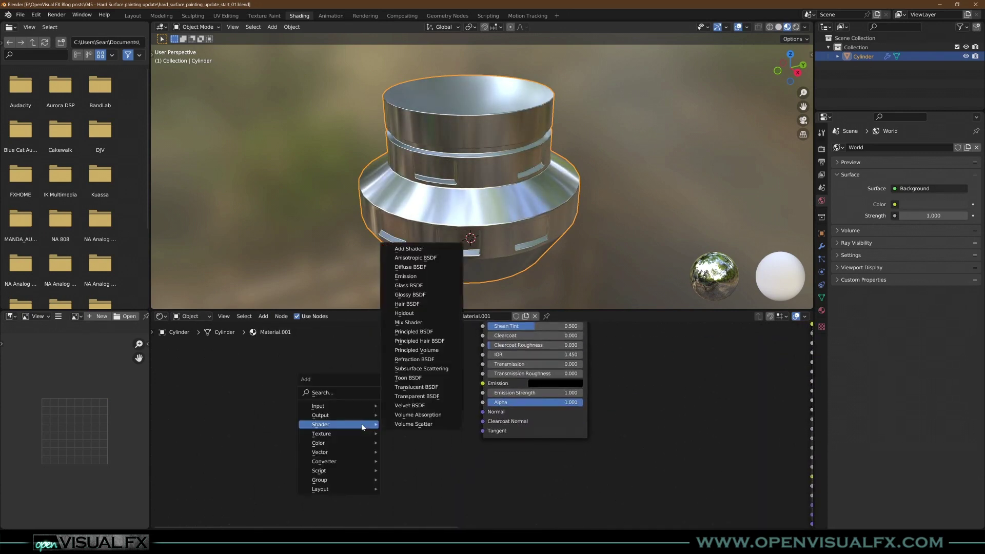
mouse_move(353, 453)
left_click(423, 380)
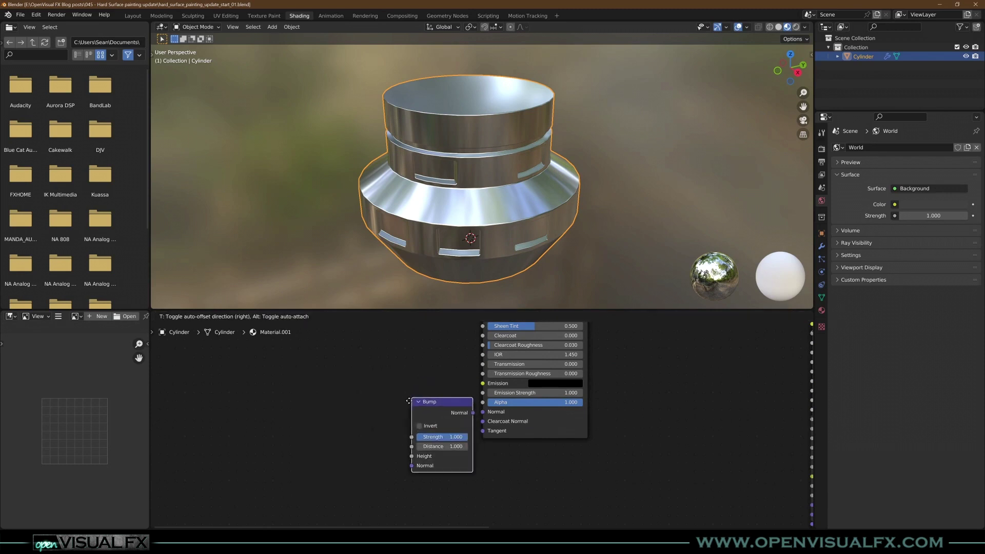
left_click(402, 401)
left_click_drag(465, 416, 483, 412)
key("Escape")
Add a Voronoi Texture node and connect its Distance output to the Bump node's Height input
key("shift+a")
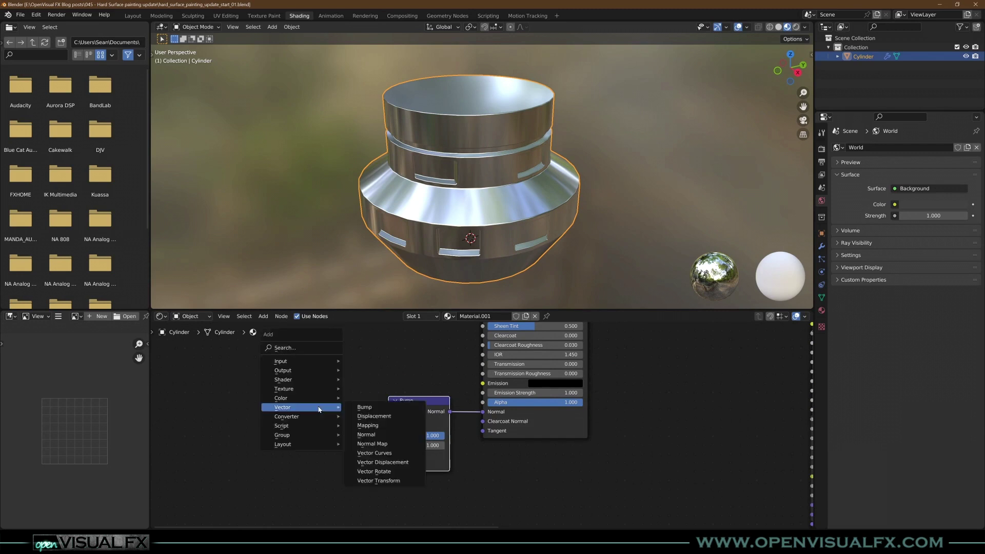
mouse_move(306, 392)
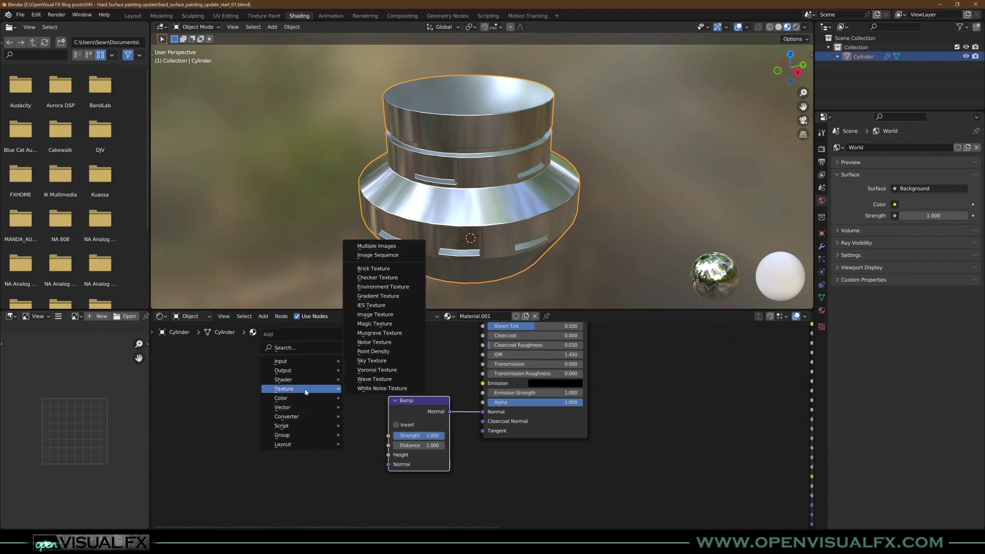
left_click(377, 370)
left_click(354, 420)
left_click_drag(357, 424, 389, 455)
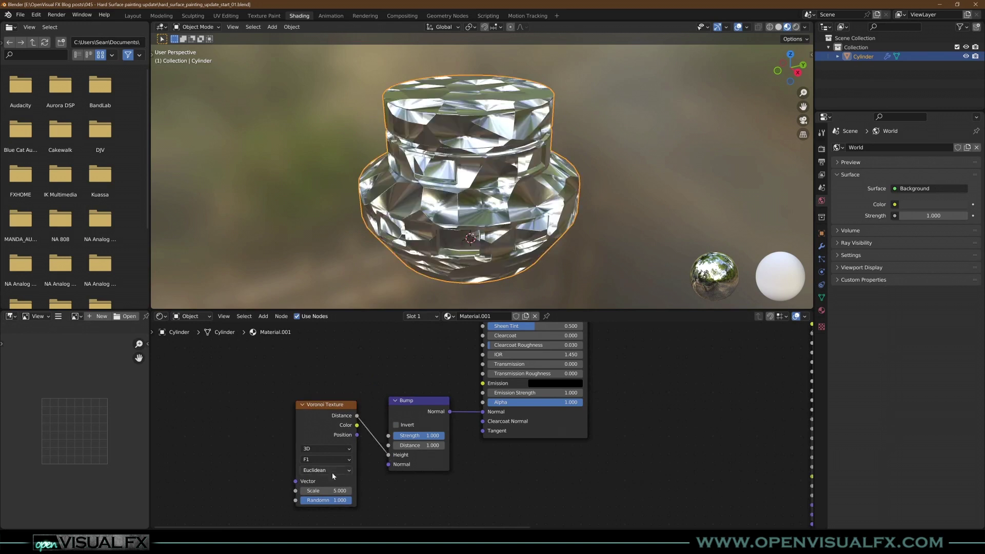
Set the Voronoi Texture's scale to 50 and the Bump node's strength to 0.05
scroll(331, 472, "up", 2)
left_click(323, 498)
type("50")
key("Return")
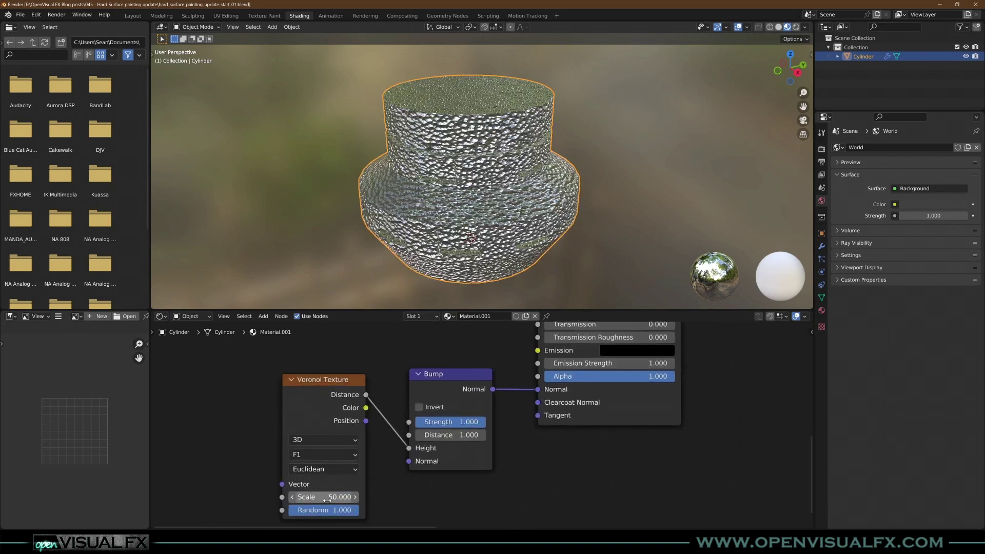
left_click(471, 423)
type(".05")
key("Return")
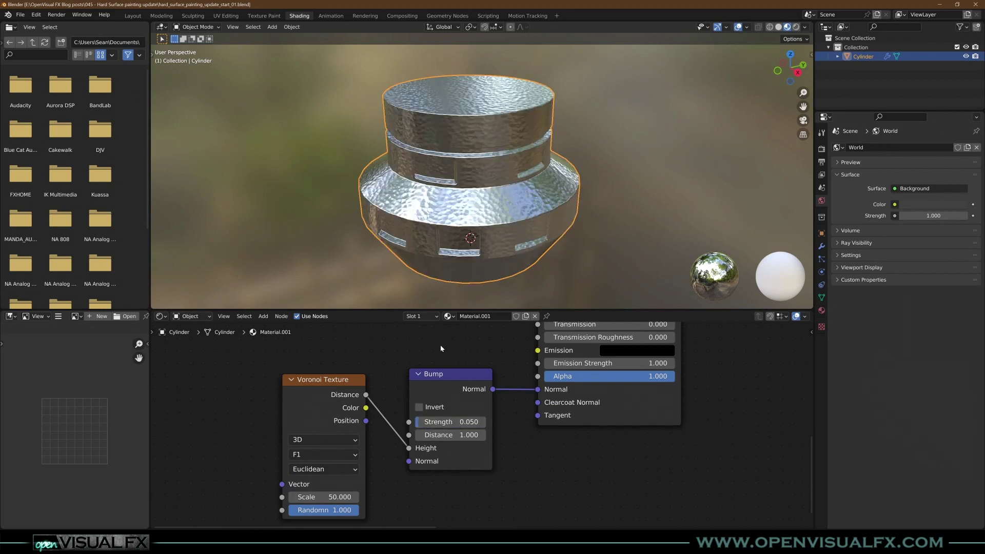
Raise the Voronoi Texture's scale to 80 and reduce the Bump node's strength to 0.02
left_click(323, 497)
type("80")
key("Return")
left_click(452, 429)
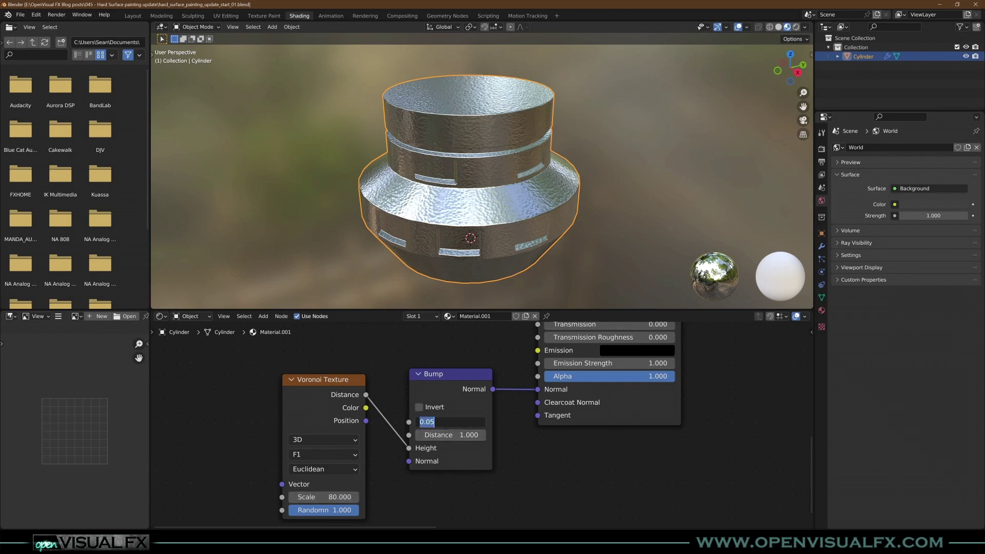
type("0.02")
key("Return")
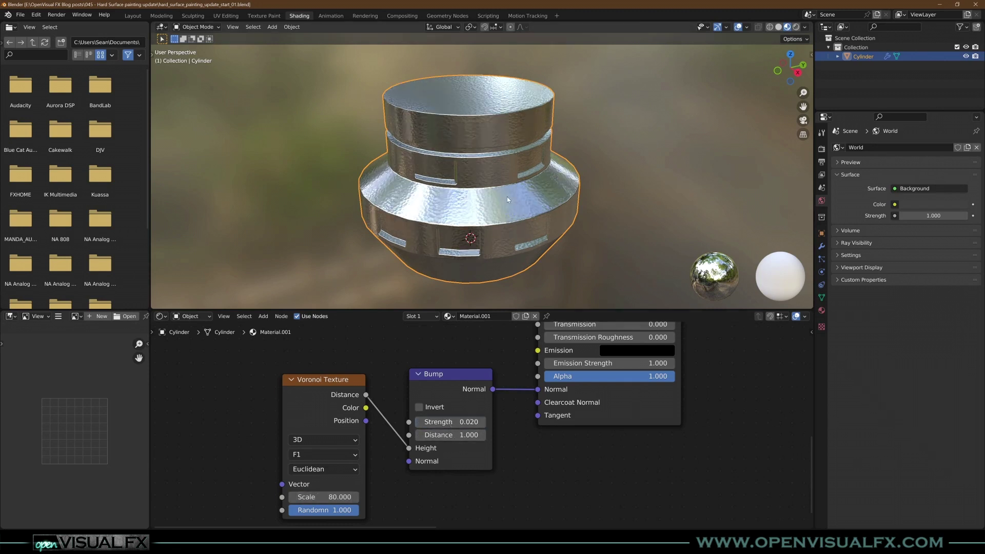
Inspect the metal surface up close and reduce the Bump node's strength to 0.01
middle_click_drag(507, 196, 509, 174)
scroll(465, 190, "up", 5)
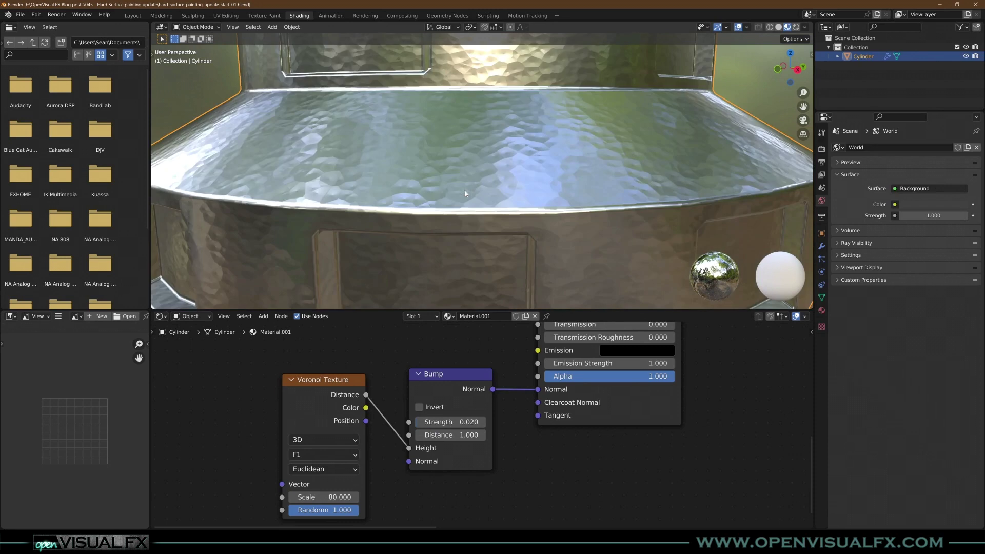
scroll(465, 190, "down", 3)
scroll(525, 485, "down", 1)
scroll(525, 485, "down", 1)
left_click(471, 437)
key("BackSpace")
type("0.01")
key("Return")
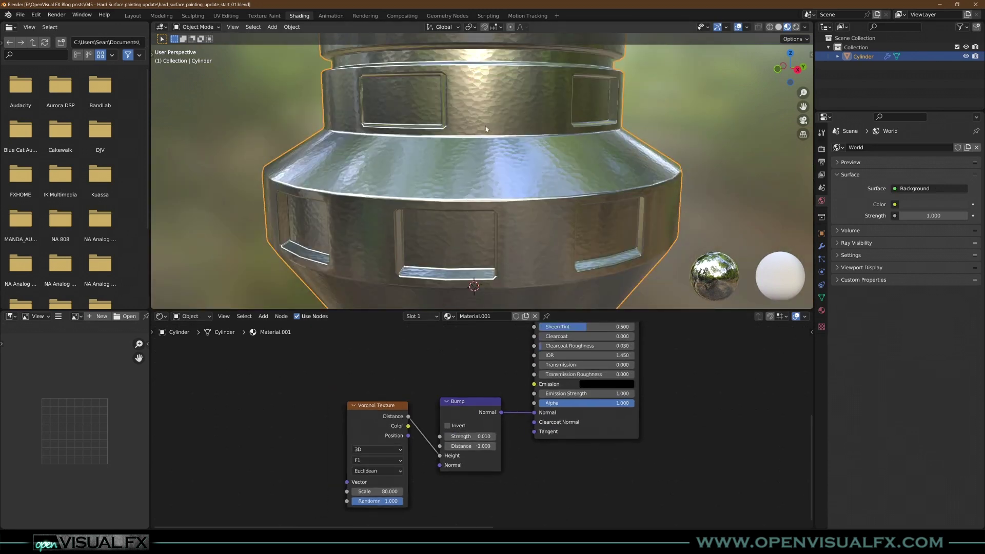
Connect the duplicated Principled BSDF to the Material Output in place of the metallic shader
scroll(486, 130, "down", 4)
middle_click_drag(676, 424, 560, 487)
scroll(618, 434, "down", 3)
middle_click_drag(694, 356, 487, 417)
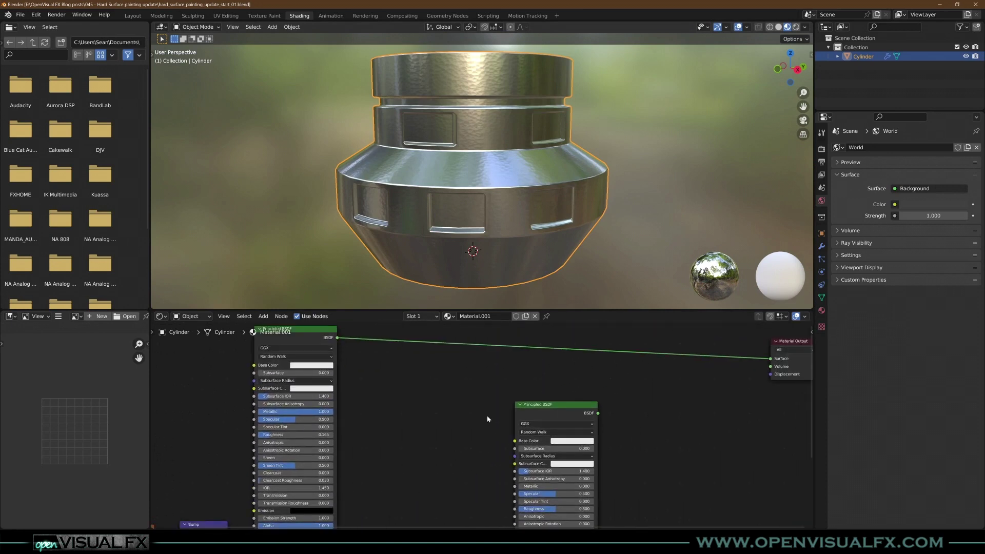
left_click(576, 404, "ctrl+shift")
Set the duplicated shader's base color to a dark pink with hue 0.971, saturation 0.887 and value 0.473
middle_click_drag(410, 479, 334, 418)
scroll(486, 379, "up", 2)
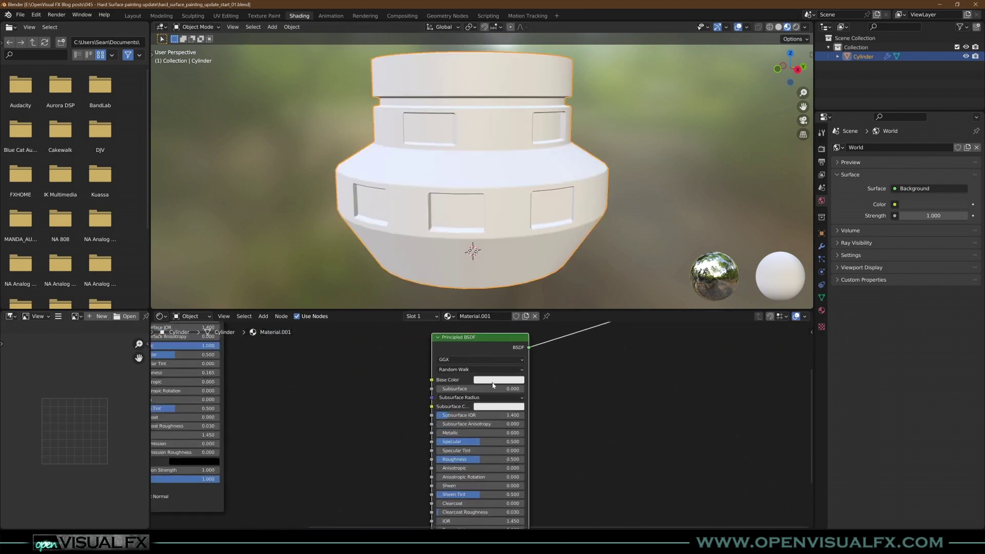
left_click(482, 380)
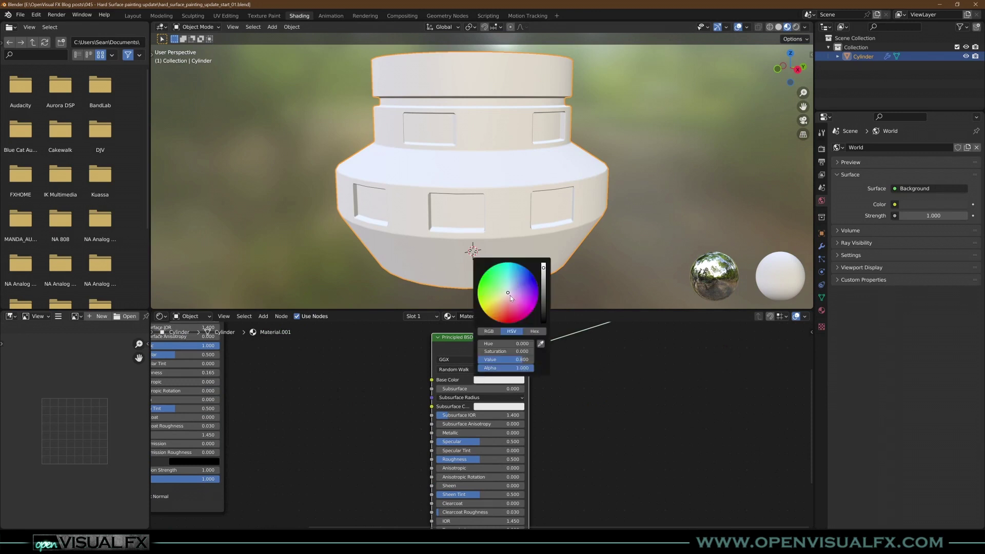
left_click_drag(512, 297, 513, 311)
left_click(544, 279)
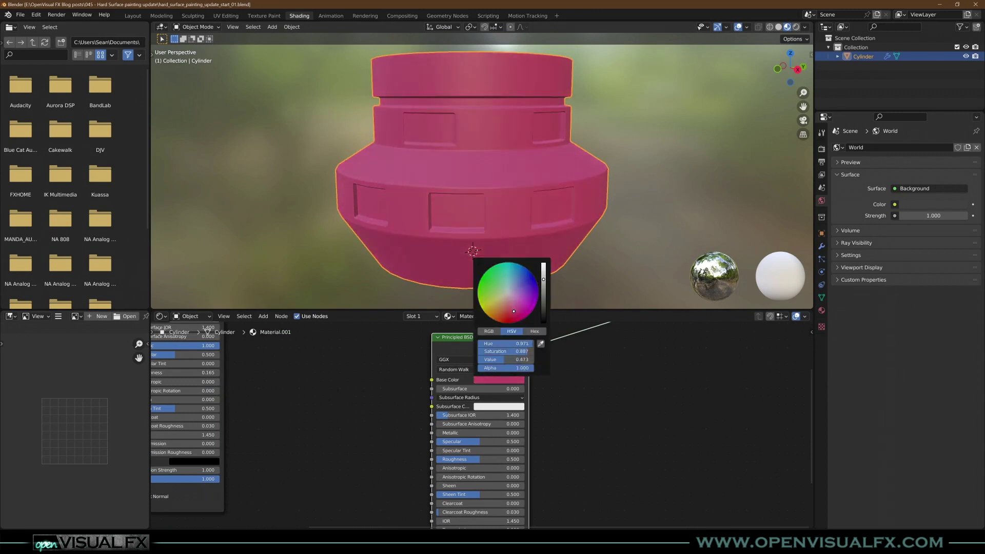
scroll(574, 441, "down", 2)
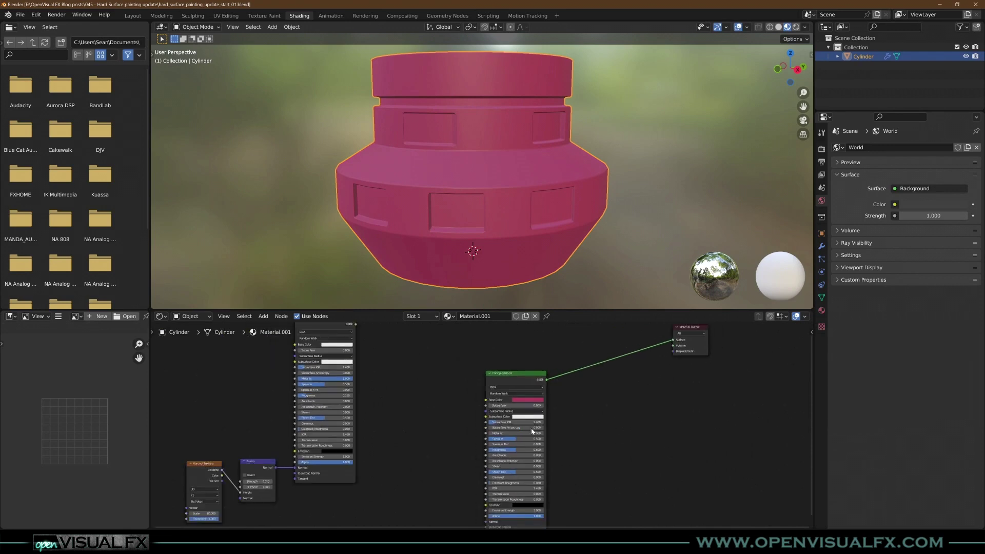
scroll(507, 454, "up", 3)
middle_click_drag(370, 442, 431, 461)
Browse to the grunge folder inside D:\1 - Texture Library in the file browser
left_click(90, 43)
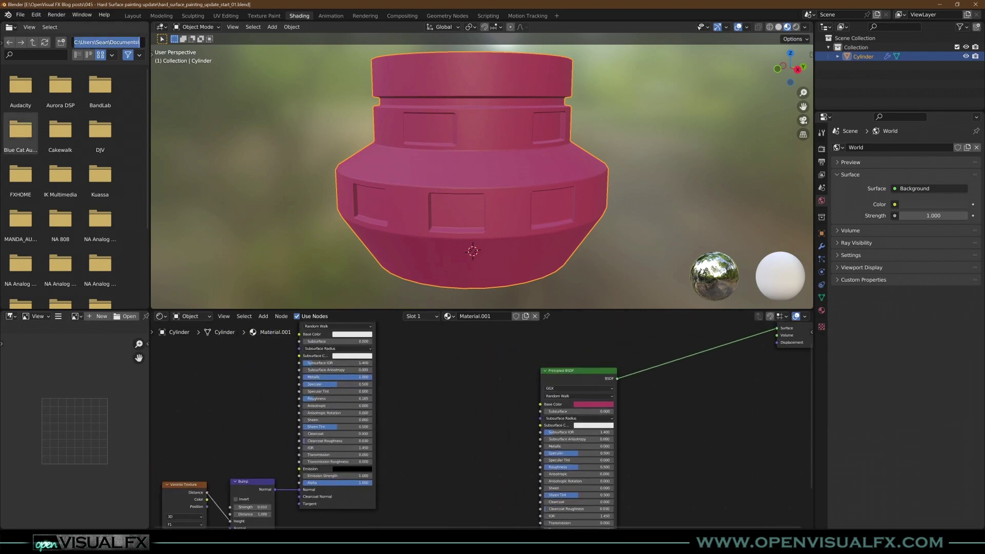
type("D:")
key("Return")
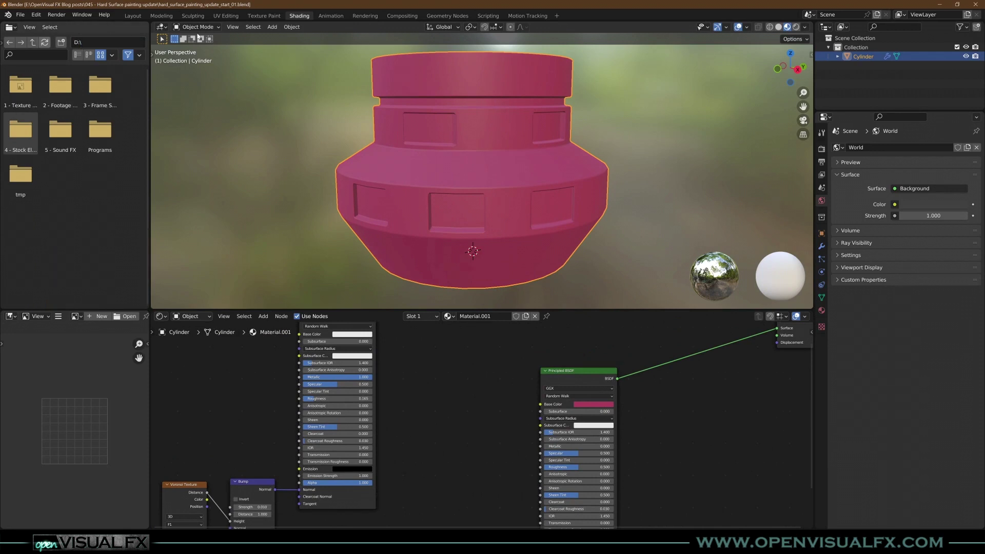
double_click(21, 87)
scroll(60, 215, "down", 3)
scroll(62, 220, "down", 4)
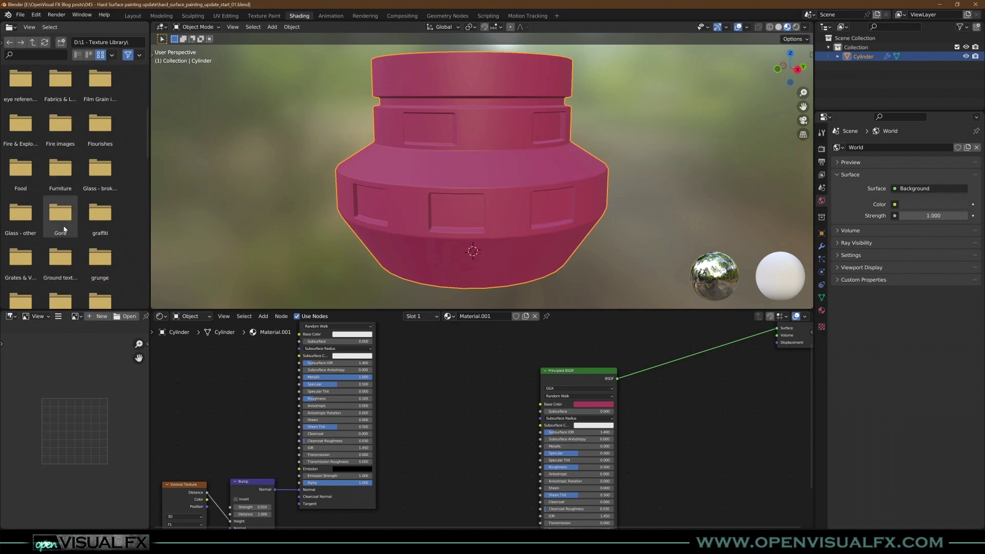
double_click(101, 253)
Widen the file browser area and enlarge its texture thumbnails
left_click_drag(150, 171, 242, 170)
left_click(204, 55)
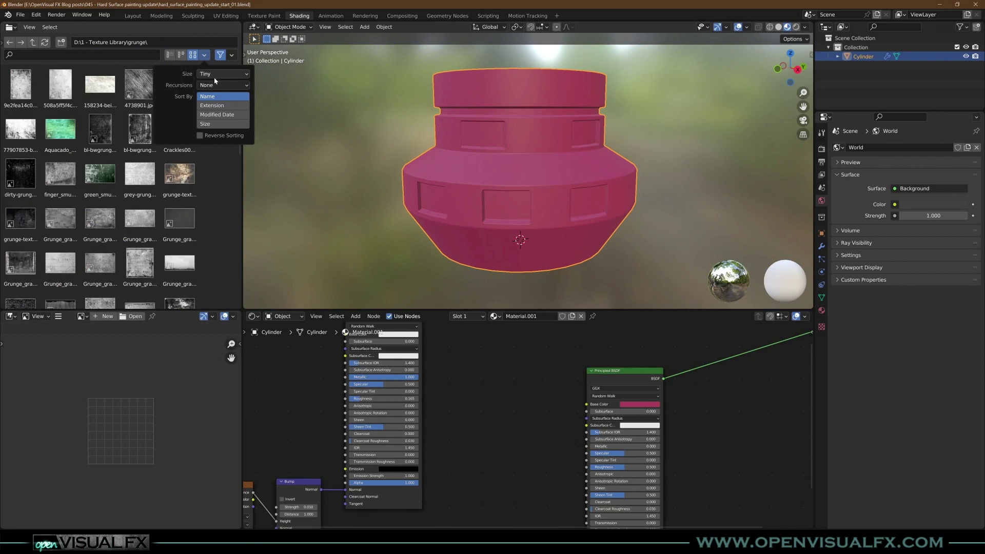
left_click(214, 77)
left_click(216, 102)
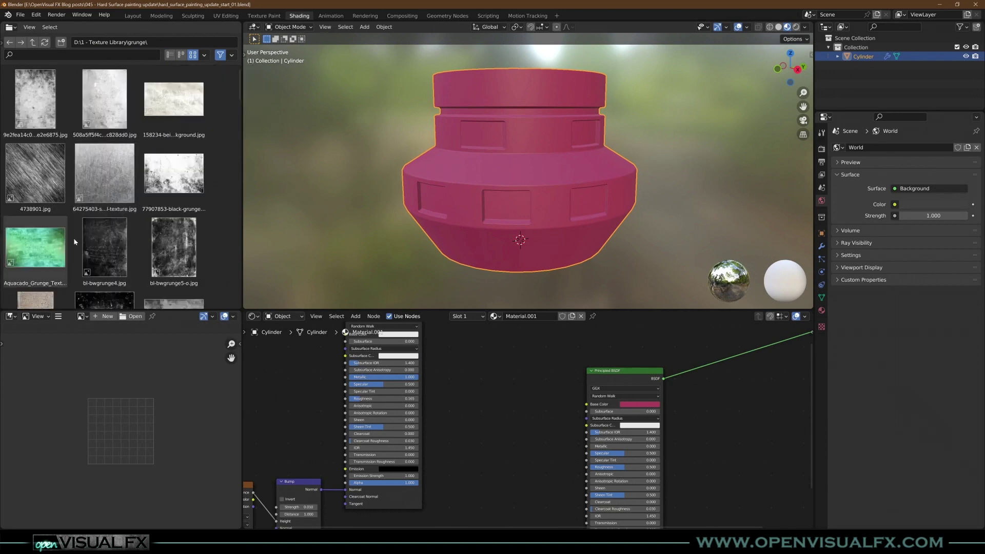
Add Grunge_gray_01.jpg to the material as an image texture and connect its color to the pink shader's Roughness
scroll(62, 246, "down", 5)
scroll(146, 210, "down", 3)
left_click_drag(111, 178, 516, 410)
left_click(479, 454)
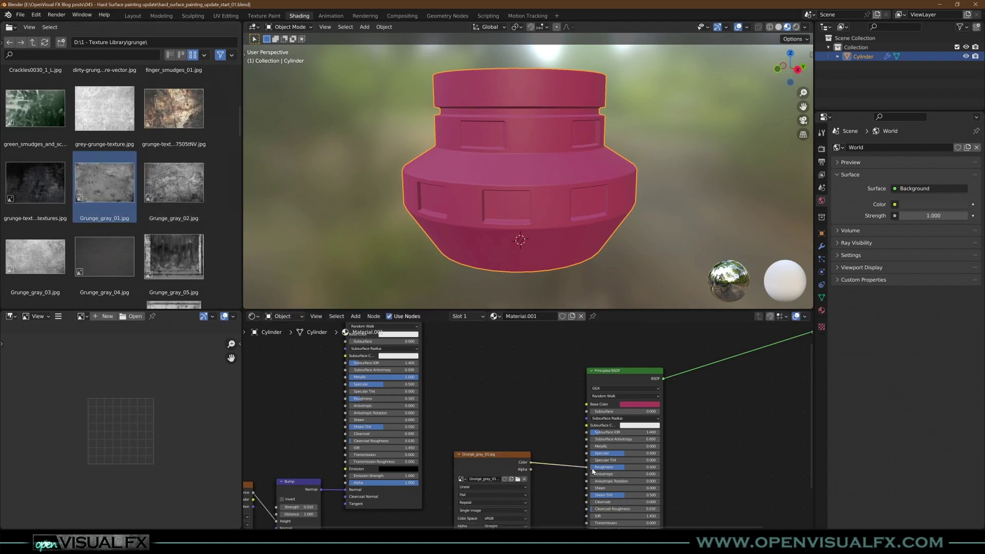
scroll(572, 164, "up", 5)
mouse_move(568, 175)
middle_mouse_down()
mouse_move(584, 257)
mouse_move(518, 201)
mouse_move(497, 157)
mouse_move(524, 198)
mouse_move(543, 181)
mouse_move(599, 198)
mouse_move(580, 183)
middle_mouse_up()
scroll(580, 182, "down", 5)
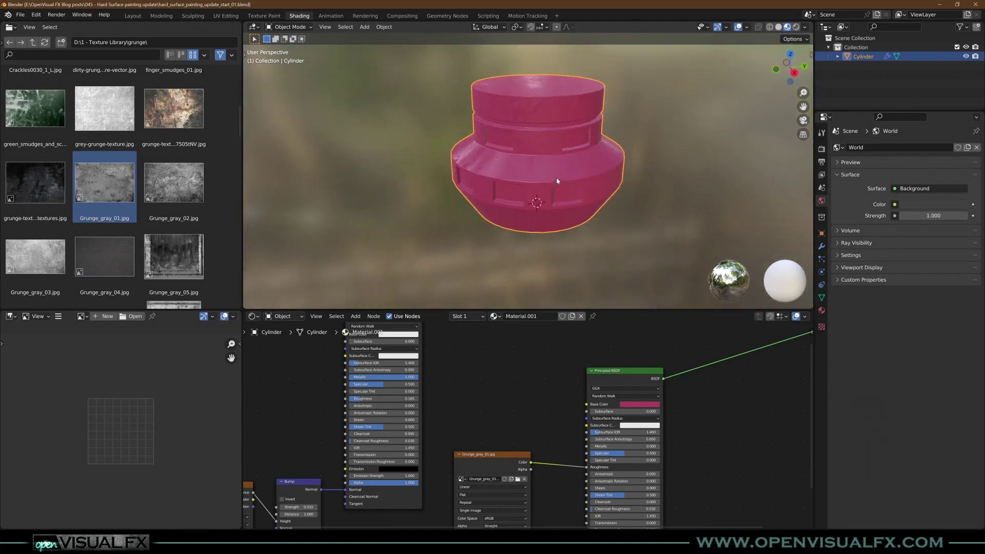
scroll(536, 225, "up", 4)
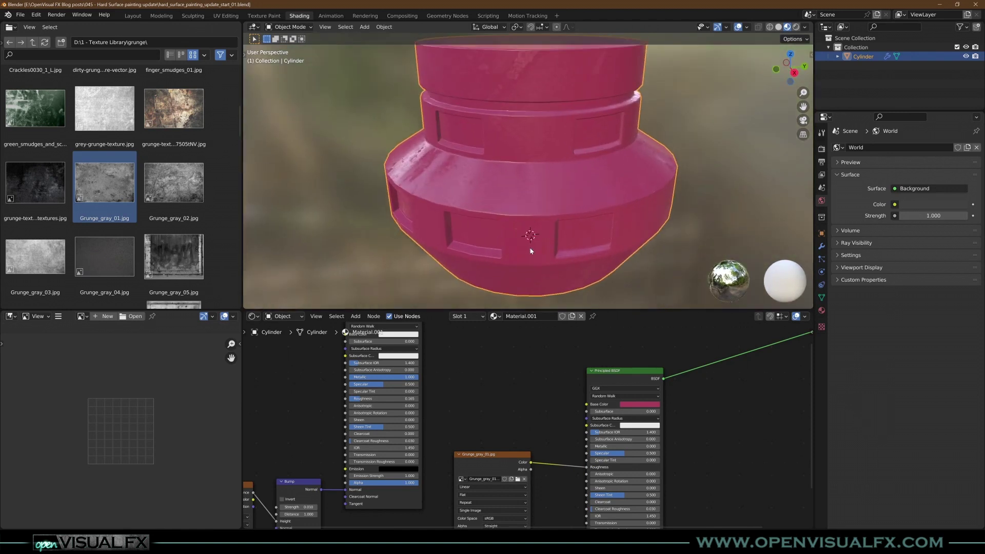
Narrow the file browser area and space the grunge texture, pink shader and Material Output nodes farther apart
left_click_drag(241, 183, 191, 177)
scroll(627, 405, "down", 4)
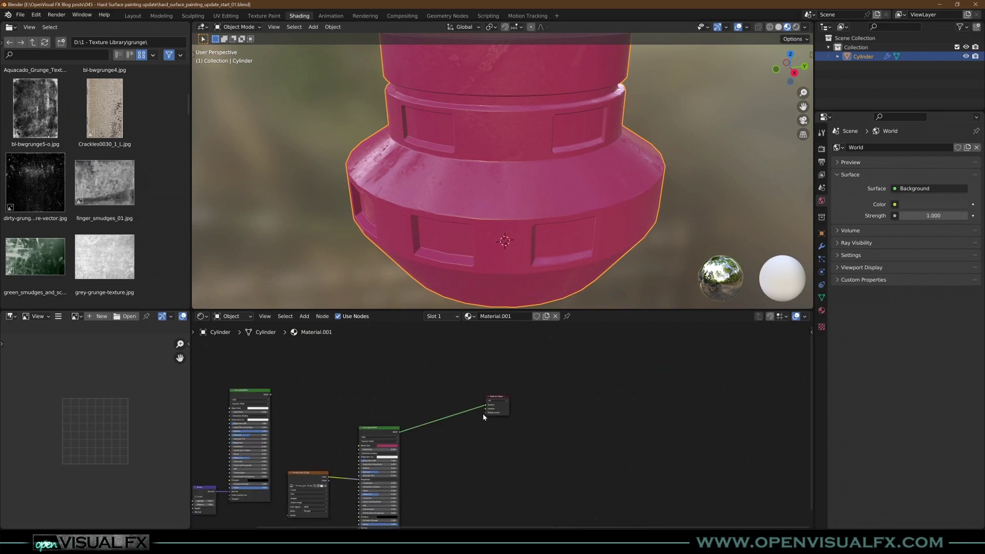
left_click_drag(497, 401, 567, 409)
left_click_drag(306, 499, 331, 504)
left_click(383, 437)
left_click_drag(392, 424, 406, 428)
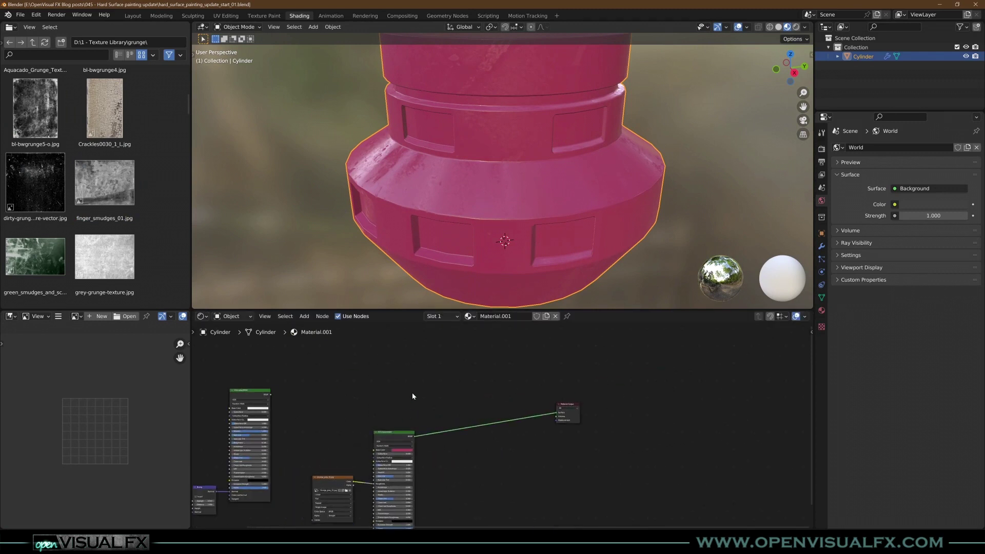
Insert a Mix Shader between the pink shader and the Material Output, and link the metallic shader to its second shader input
key("shift+a")
mouse_move(413, 397)
mouse_move(390, 385)
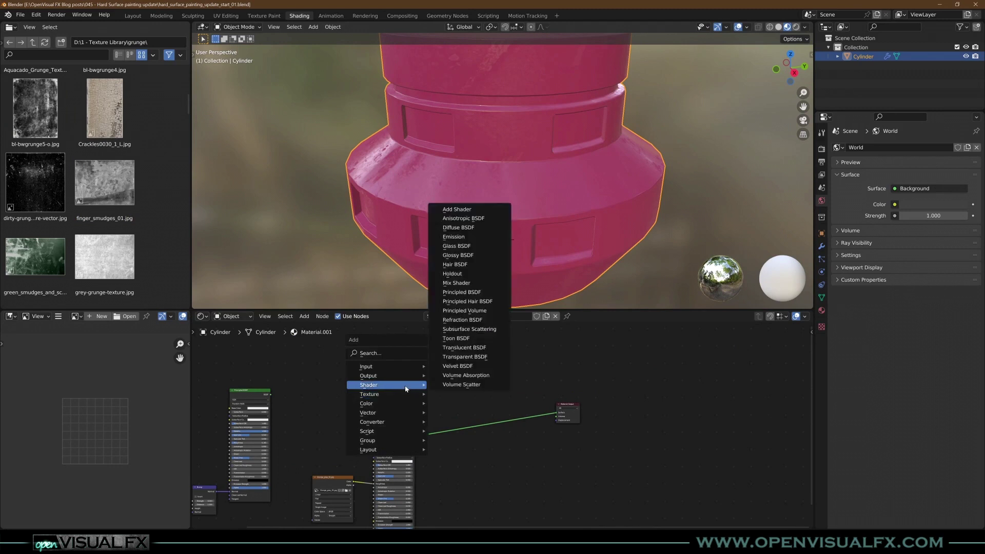
left_click(462, 284)
left_click(472, 408)
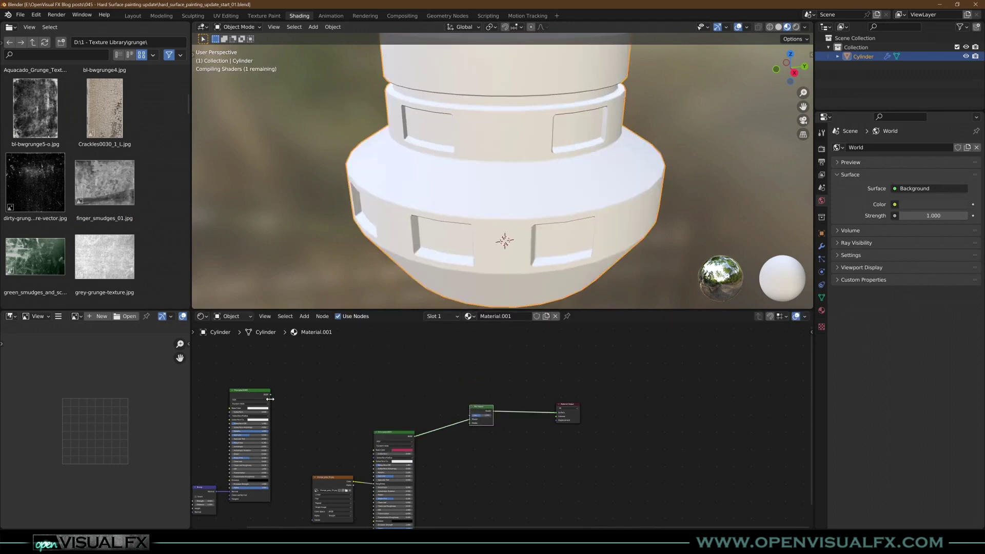
right_click_drag(278, 392, 458, 423, "alt")
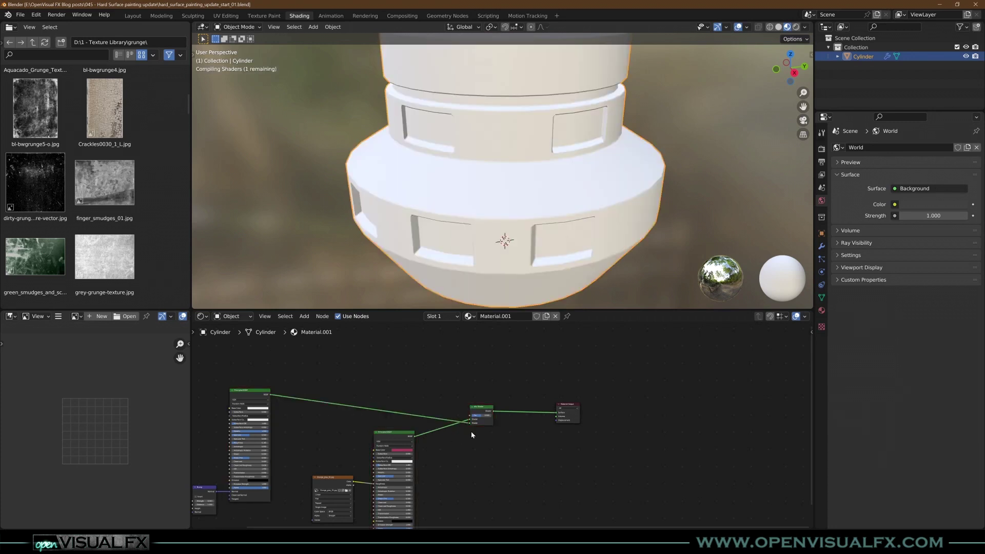
scroll(472, 431, "up", 2)
middle_click_drag(582, 394, 790, 377)
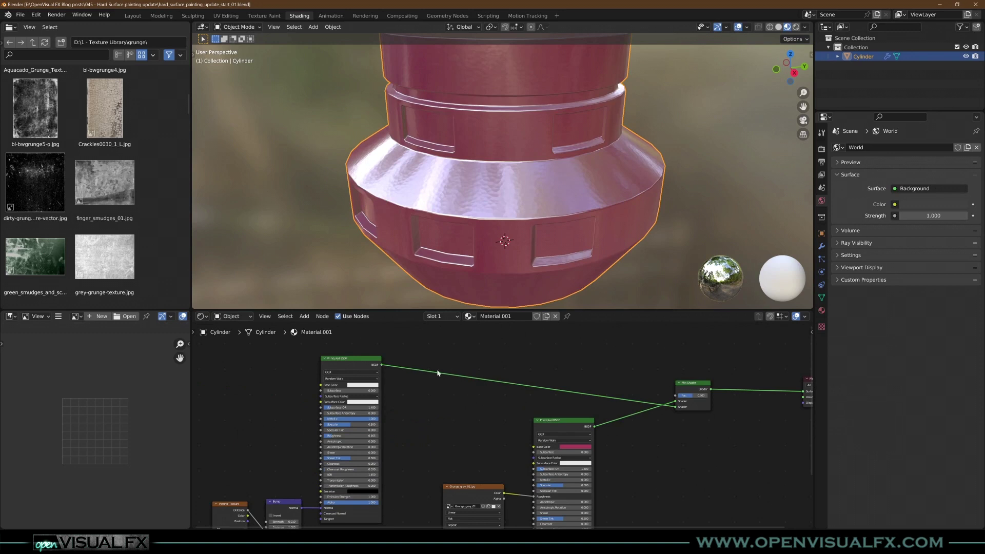
right_click_drag(388, 371, 447, 400, "alt")
right_click_drag(386, 384, 440, 418, "alt")
key("ctrl+z")
Swap the Mix Shader's two shader inputs and set its factor to 1.000
left_click(686, 386)
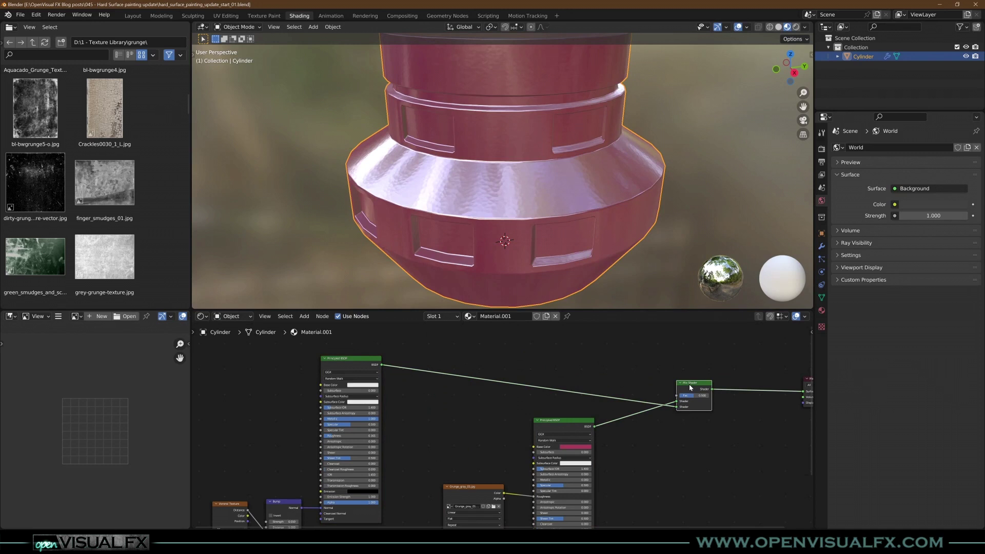
scroll(682, 407, "up", 2)
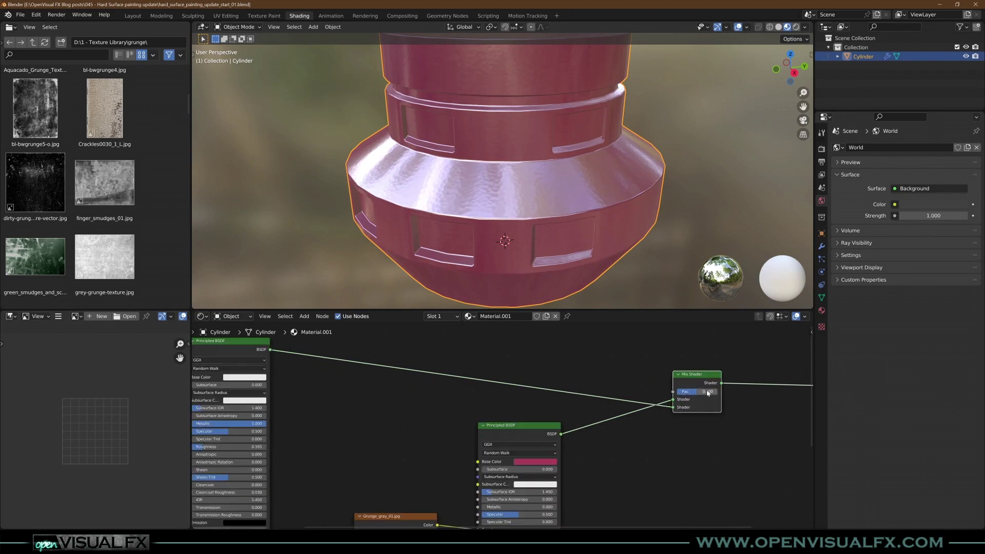
key("alt+s")
middle_click_drag(412, 364, 360, 410)
scroll(585, 374, "down", 1)
left_click_drag(639, 433, 657, 433)
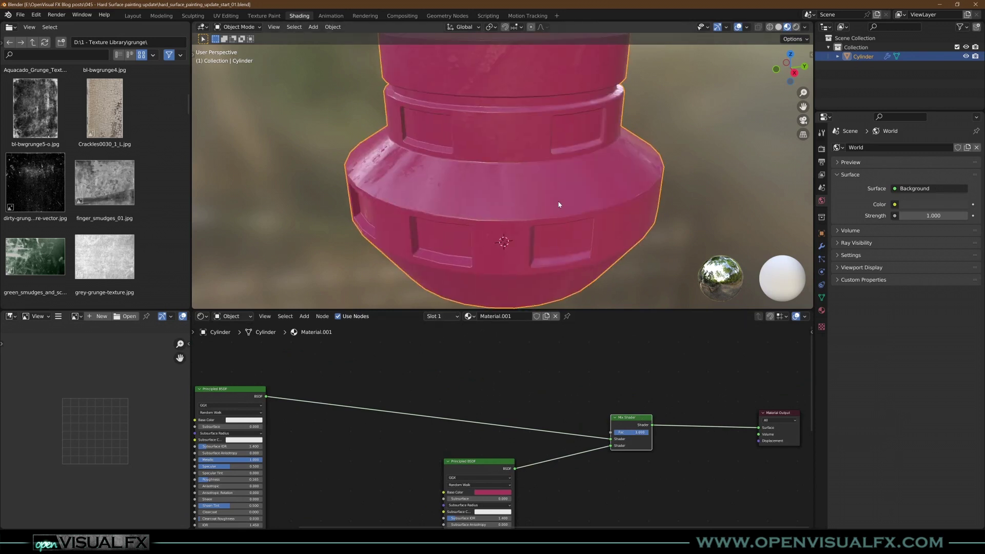
middle_click_drag(561, 203, 566, 337)
mouse_move(420, 433)
middle_mouse_down()
mouse_move(334, 425)
mouse_move(465, 407)
middle_mouse_up()
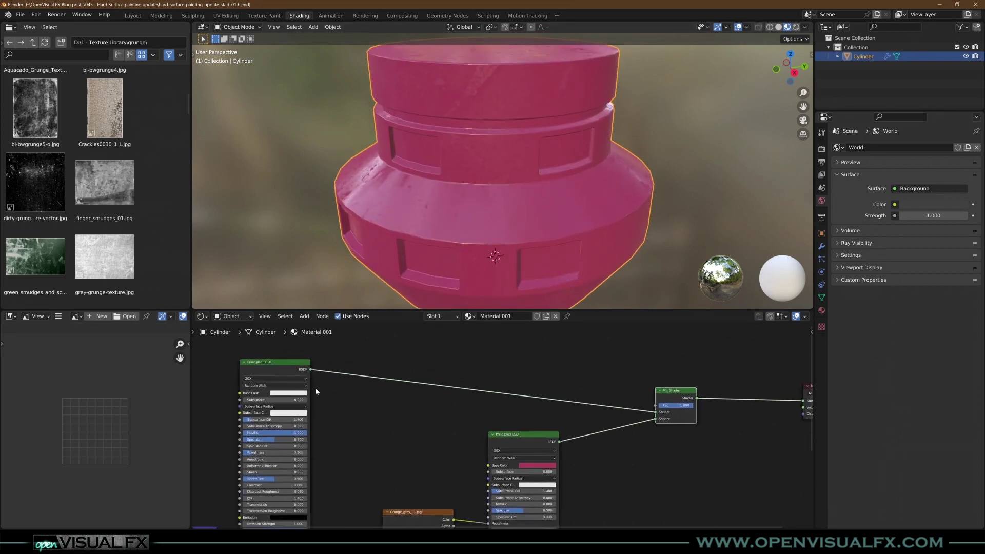
Add an Image Texture node and connect its color output to the Mix Shader's Fac input
mouse_move(568, 362)
middle_mouse_down()
mouse_move(435, 440)
mouse_move(457, 431)
middle_mouse_up()
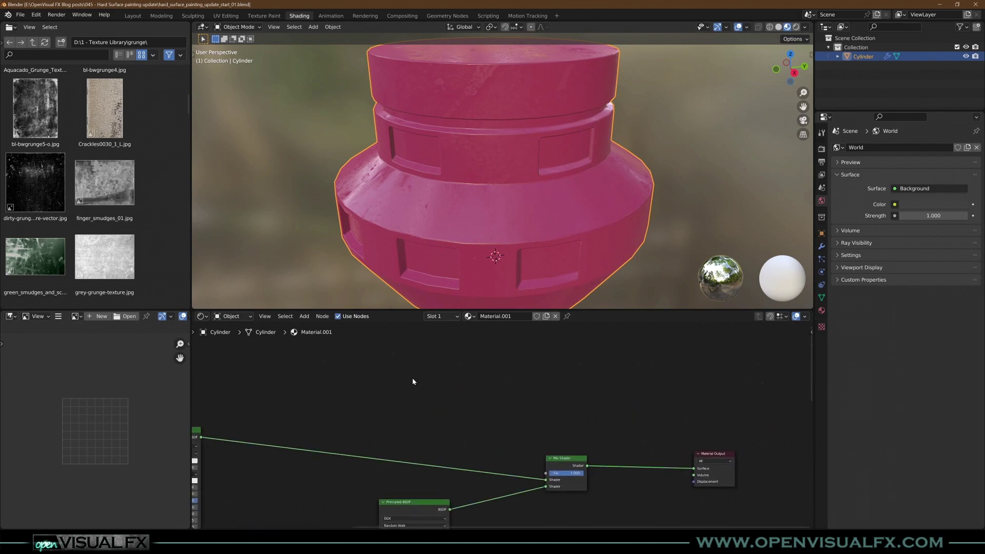
key("shift+a")
mouse_move(405, 372)
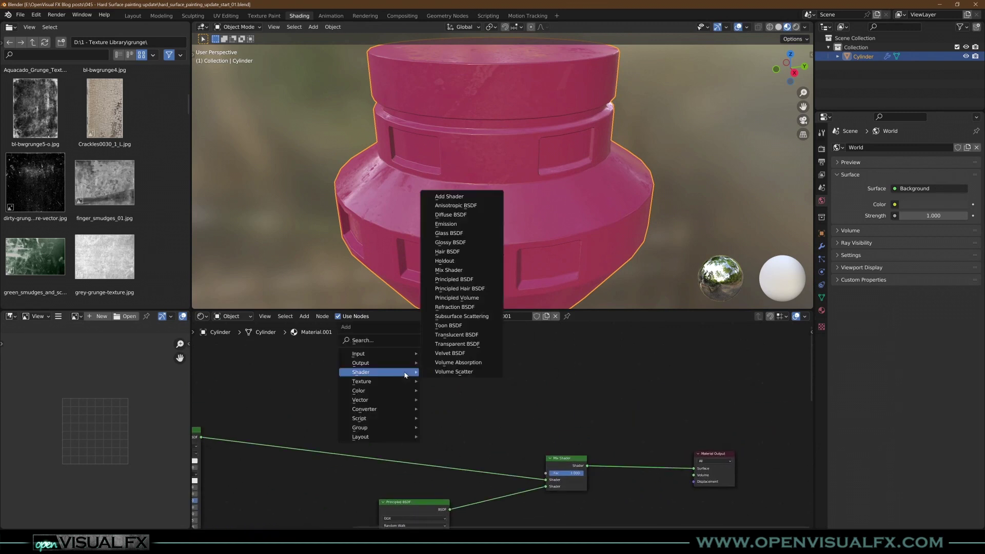
mouse_move(380, 381)
left_click(452, 296)
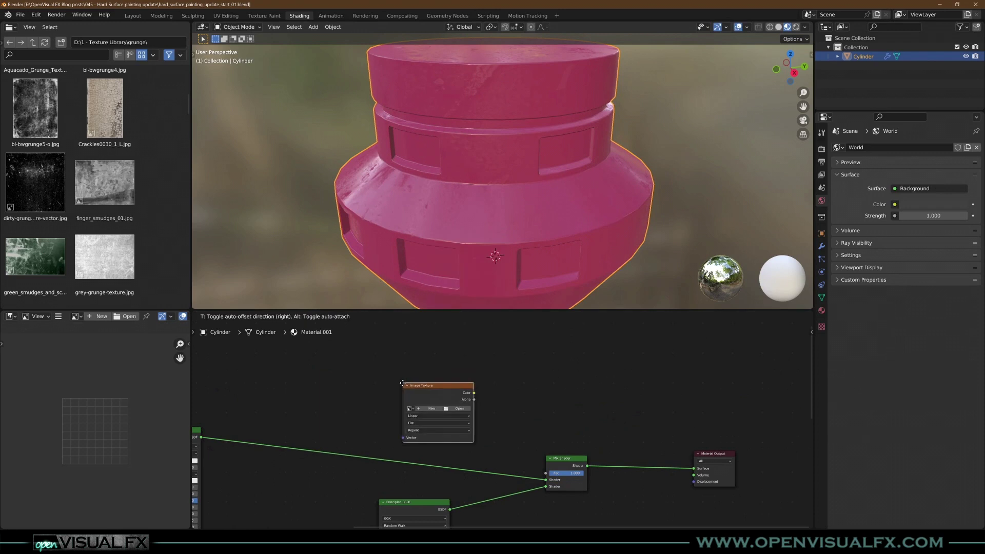
left_click(359, 365)
left_click_drag(432, 377, 546, 473)
scroll(402, 395, "up", 2)
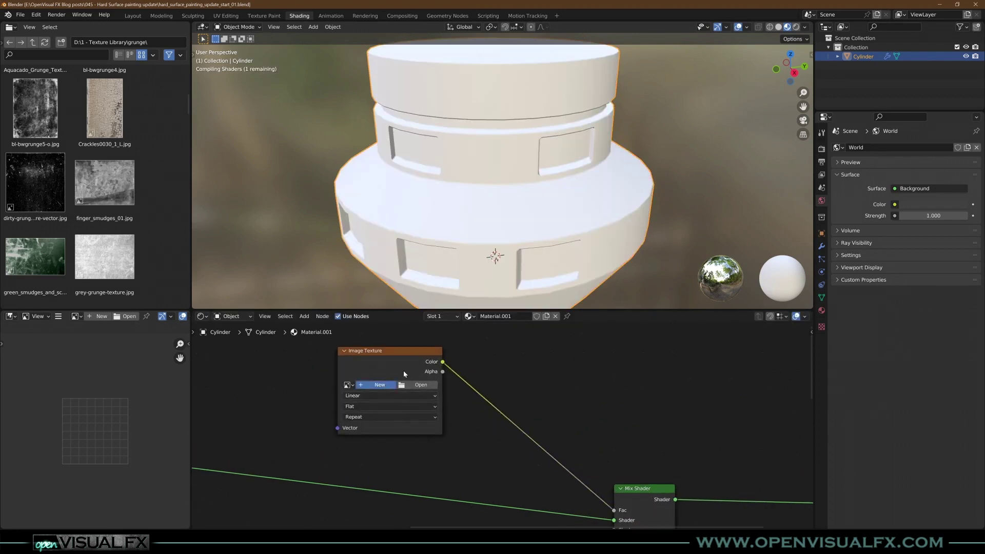
Start a new image for the Image Texture node, named paint_wear_01 and sized 8192 by 8192 px
left_click(383, 385)
left_click(410, 412)
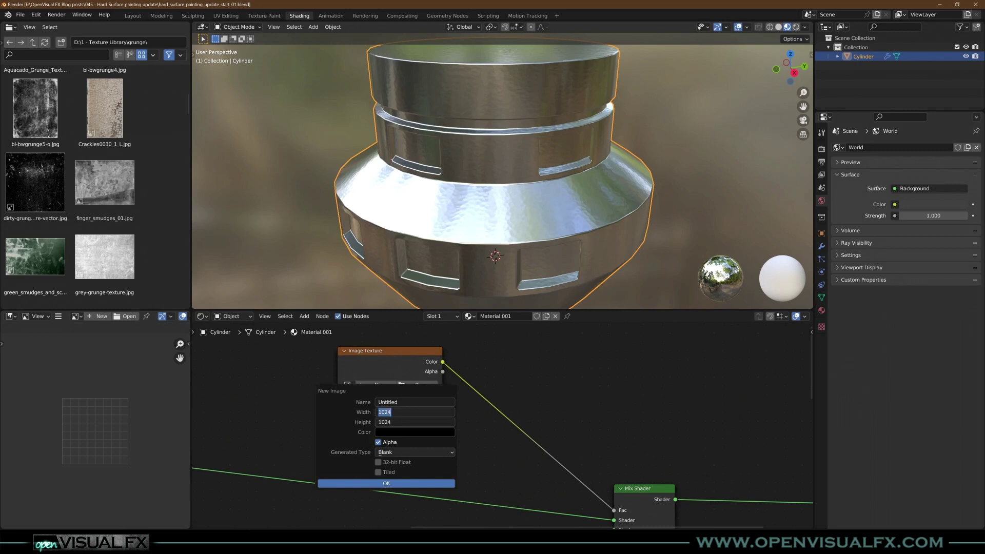
key("Escape")
left_click_drag(393, 410, 393, 422)
type("*8")
key("Return")
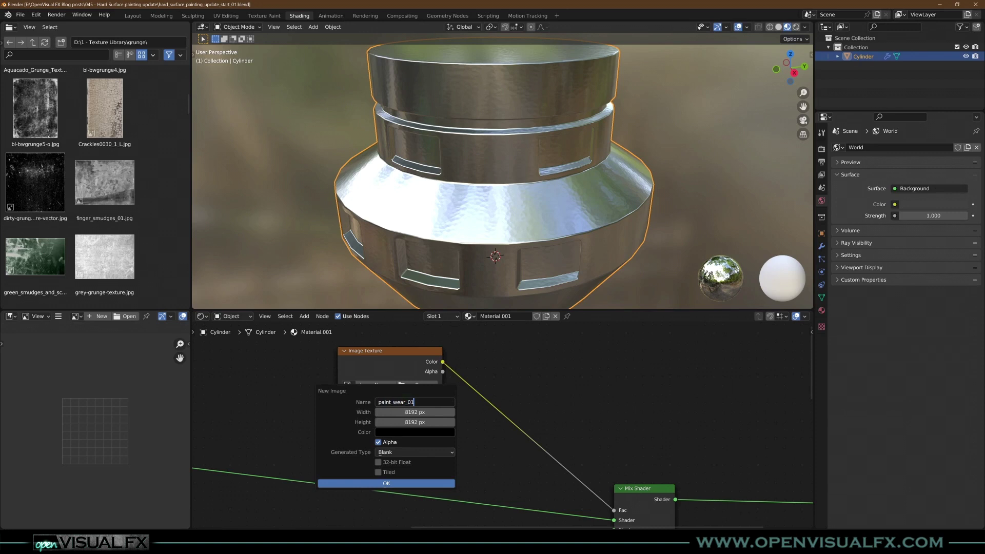
Create the new image with a white fill color and move its texture node farther from the Mix Shader
left_click(413, 432)
left_click_drag(457, 350, 459, 301)
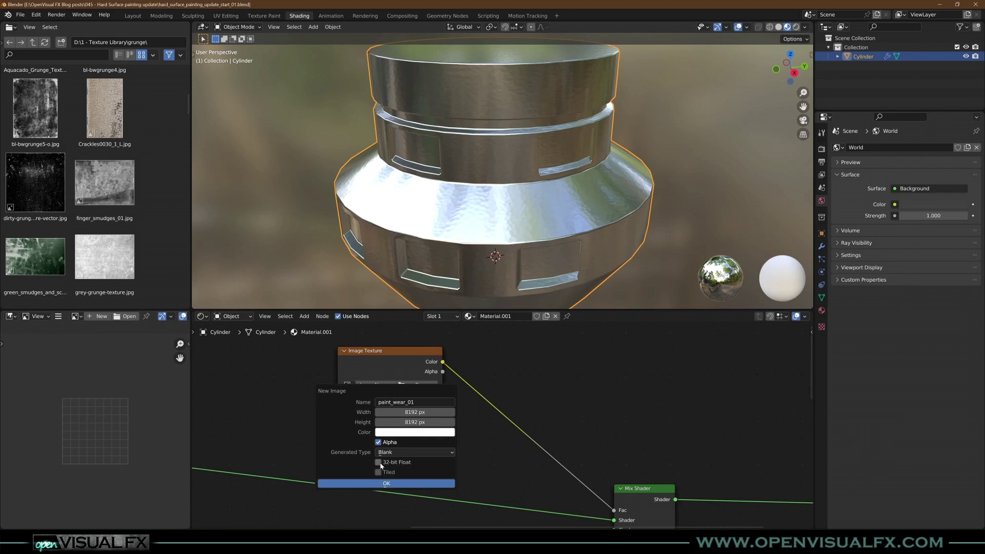
left_click(389, 485)
left_click_drag(404, 362, 300, 363)
scroll(476, 194, "down", 1)
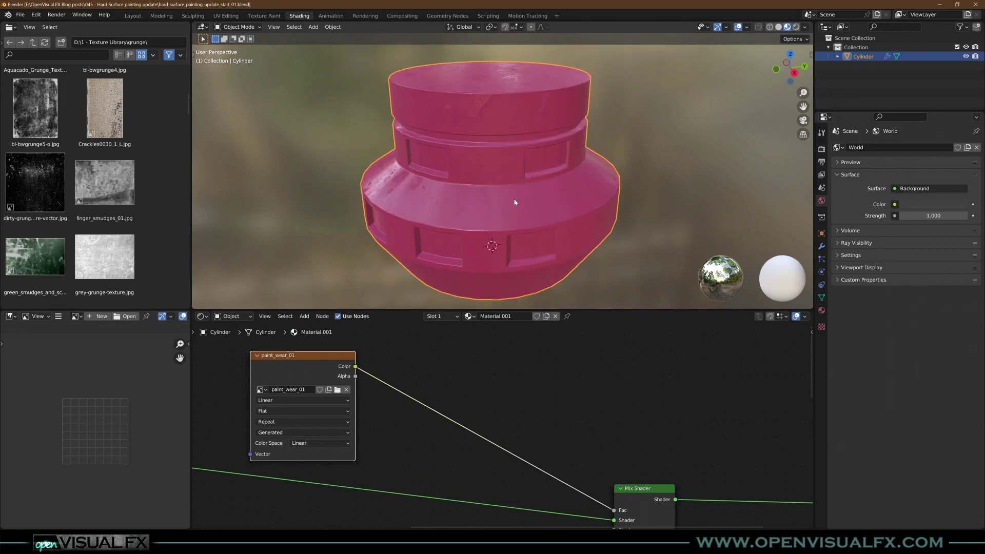
middle_click_drag(516, 202, 484, 262)
scroll(451, 404, "down", 3)
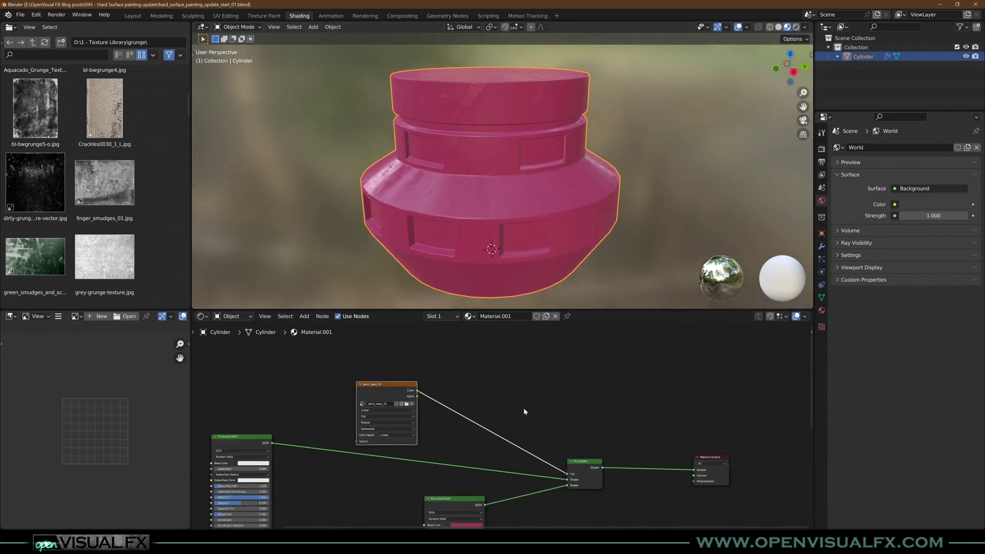
Switch to the Texture Paint workspace and show the cylinder in Material Preview shading
left_click(263, 16)
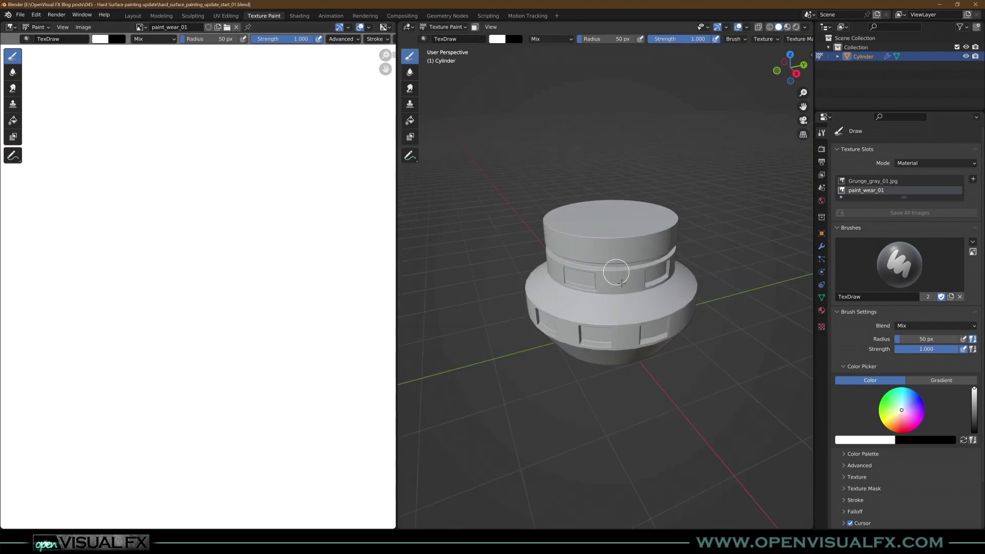
left_click(787, 27)
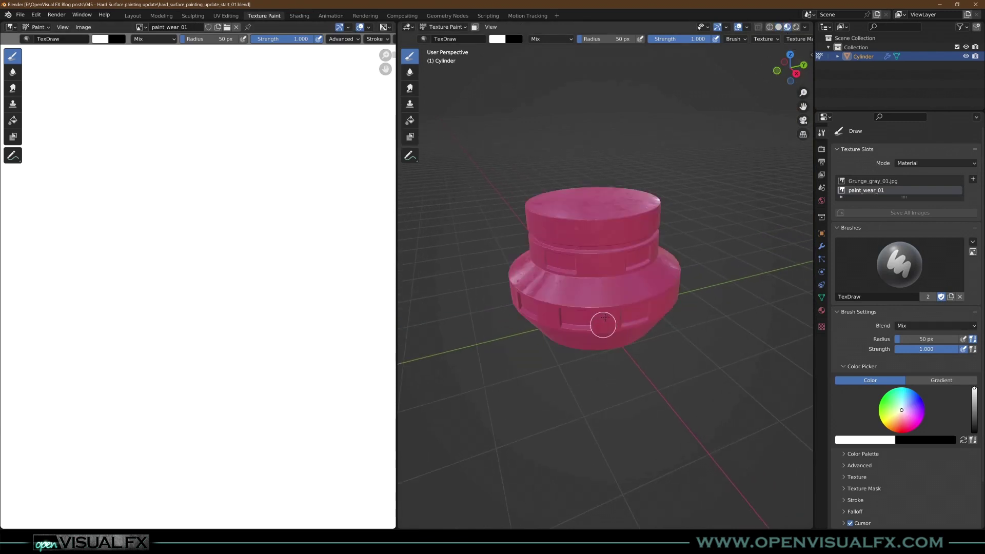
scroll(616, 326, "up", 2)
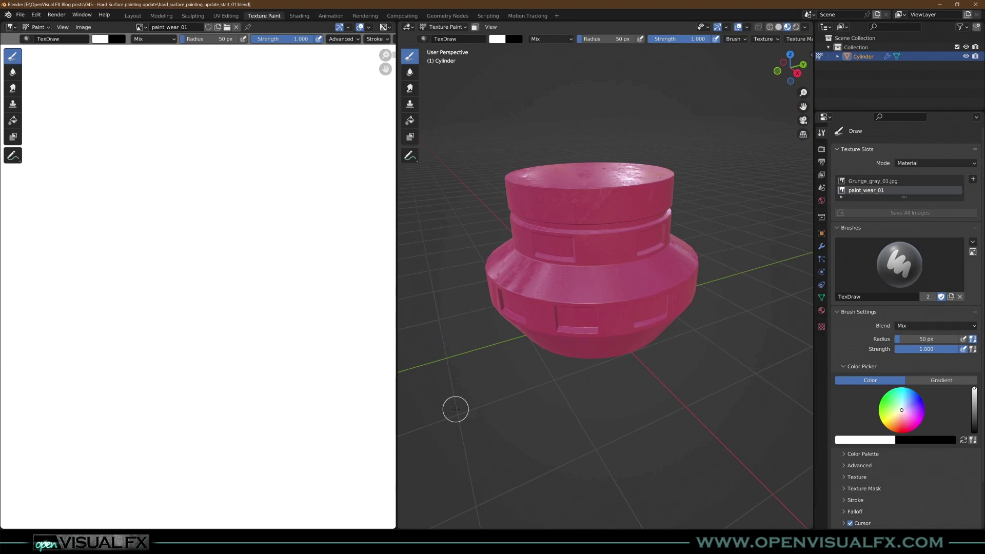
scroll(135, 142, "down", 3)
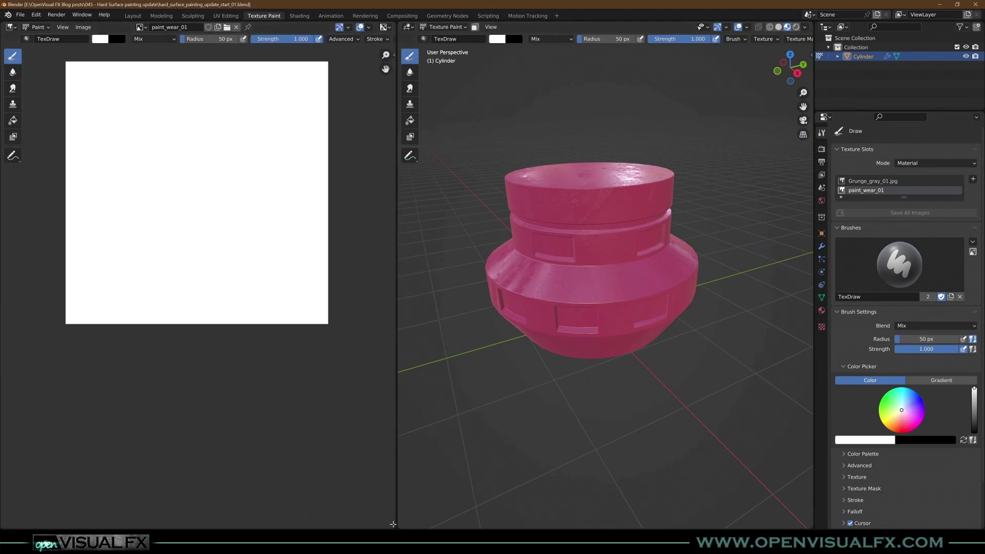
Split the image editor area, make its lower part a Shader Editor without sidebar, and widen the 3D viewport
left_click_drag(394, 525, 154, 228)
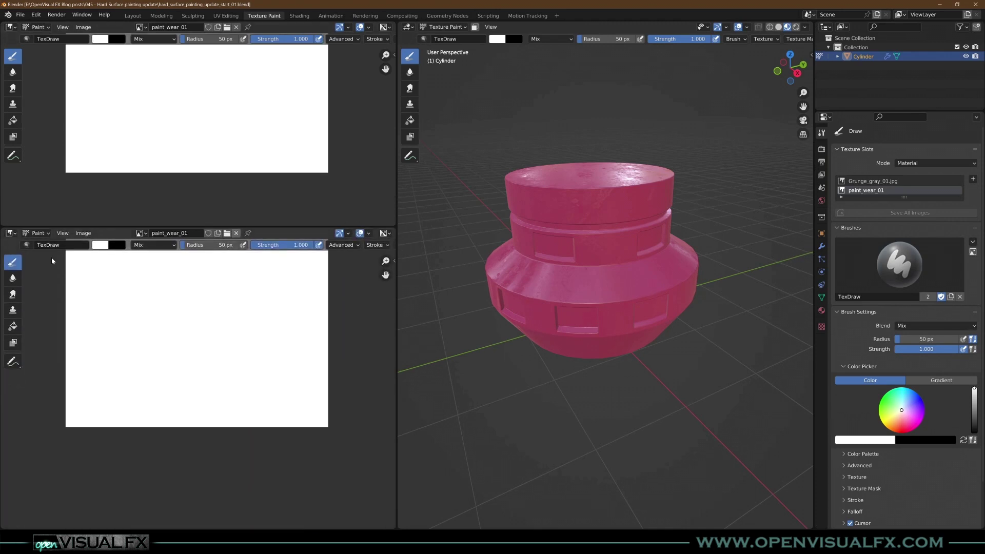
left_click(9, 233)
left_click(30, 321)
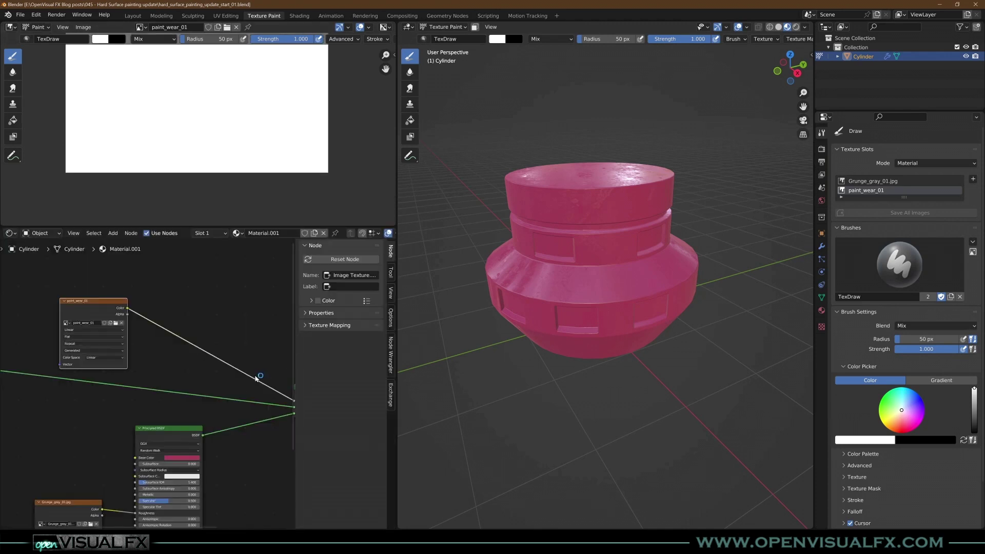
key("n")
scroll(231, 354, "down", 1)
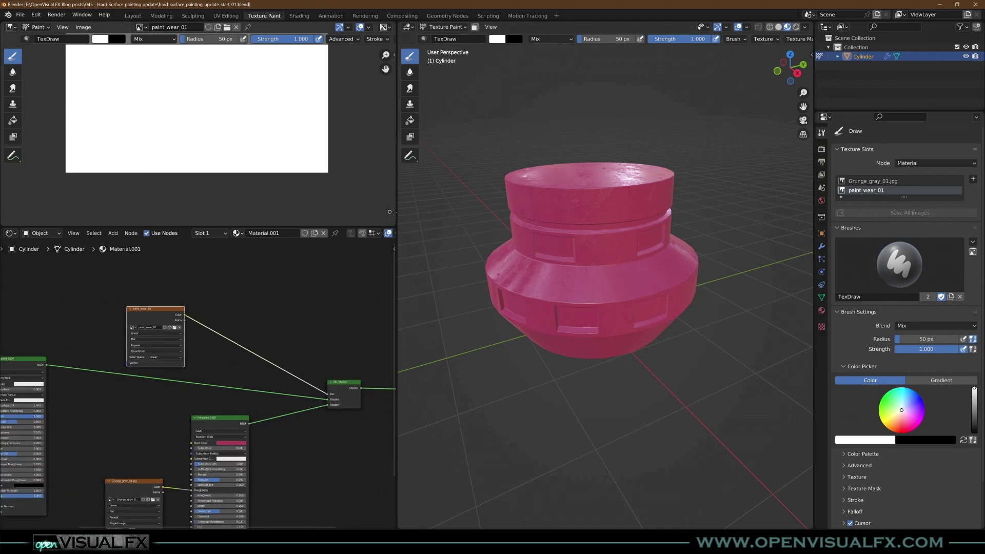
left_click_drag(397, 208, 327, 203)
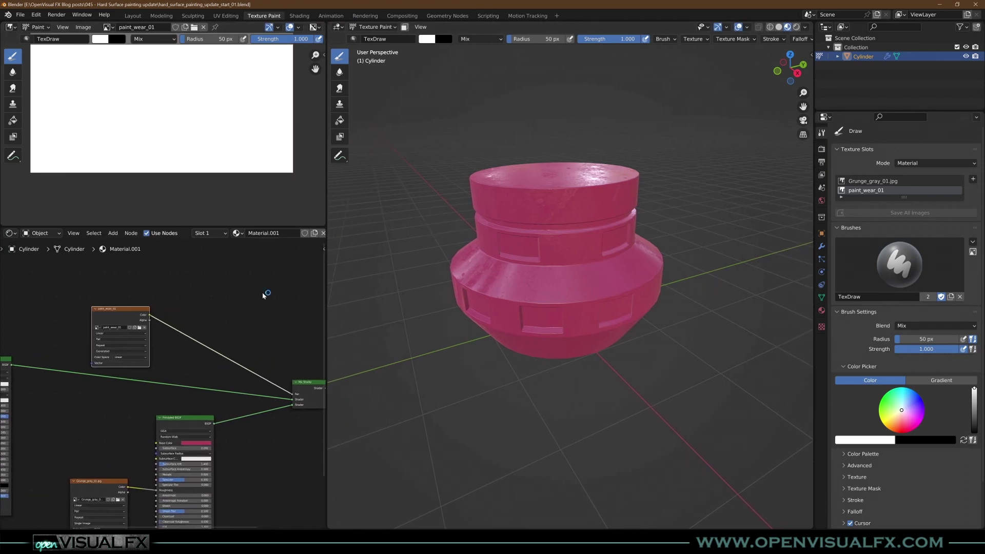
Maximize and restore the editor areas in turn, and examine the paint shader's node setup
key("ctrl+space")
key("ctrl+space")
key("ctrl+space")
key("ctrl+space")
key("ctrl+space")
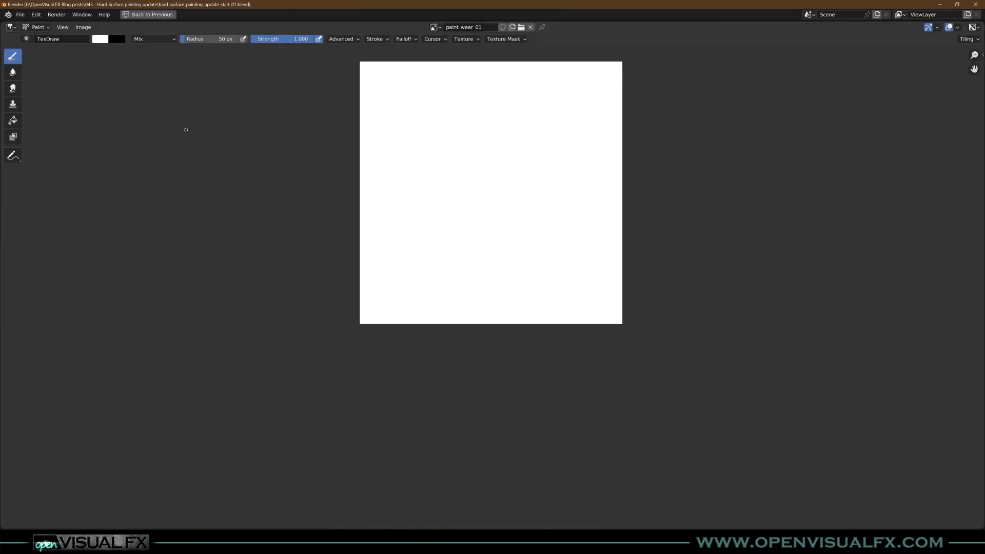
key("ctrl+space")
scroll(239, 408, "down", 2)
middle_click_drag(247, 387, 182, 330)
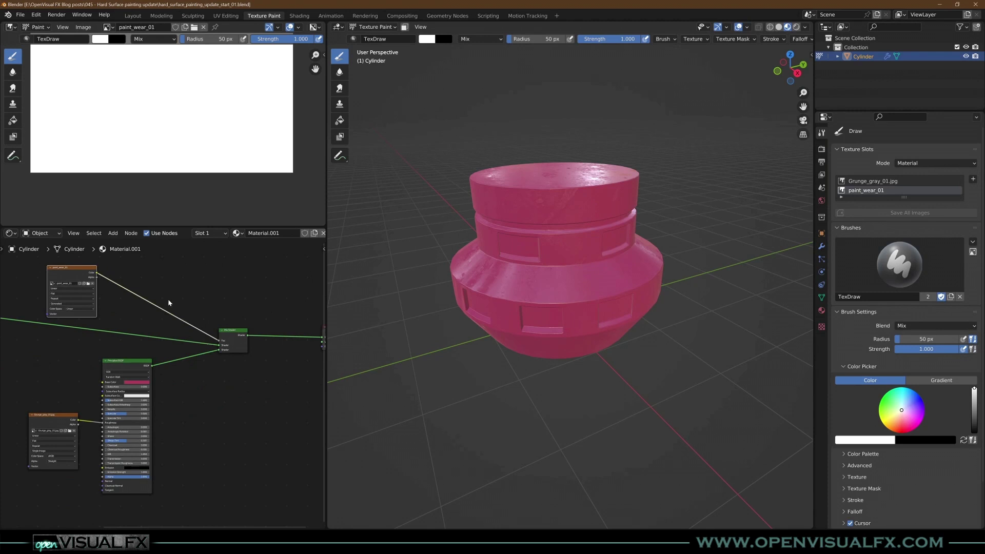
Split the 3D viewport vertically and turn the new narrow area into a Properties editor showing the Draw brush tool settings
left_click_drag(814, 150, 835, 154)
left_click_drag(834, 21, 699, 28)
left_click(745, 27)
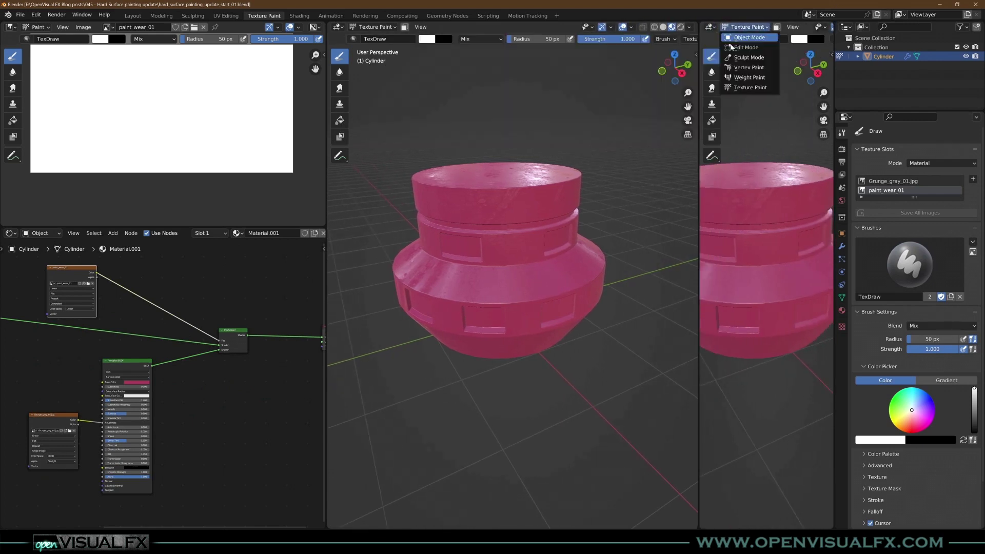
left_click(710, 27)
left_click(703, 62)
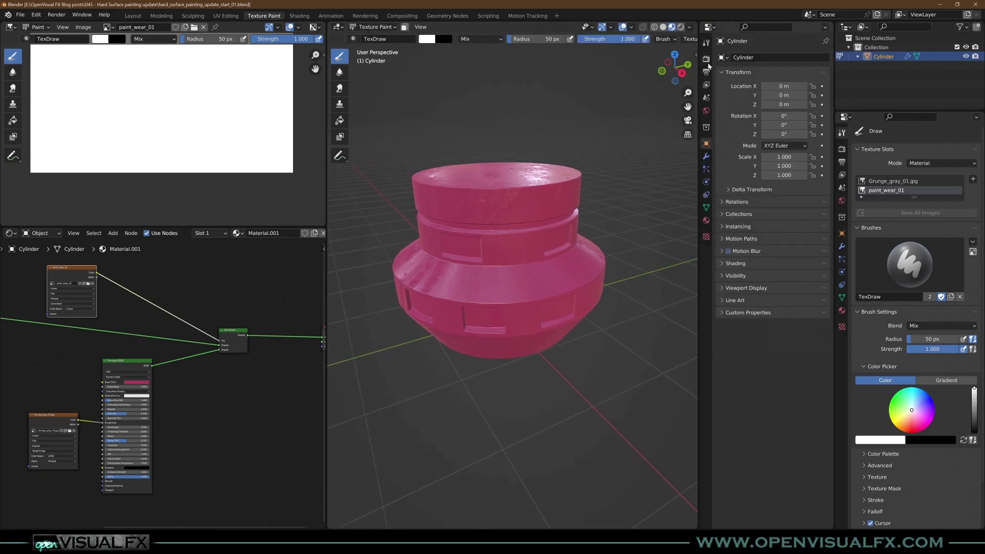
left_click(706, 43)
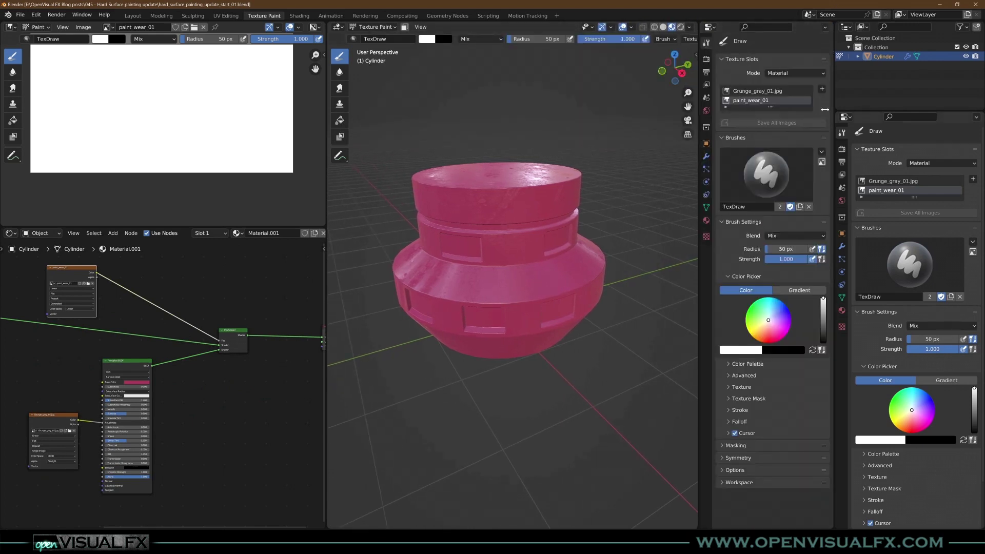
Show the brush texture properties in the separate Properties editor and expand the Draw brush's Texture settings
left_click(842, 327)
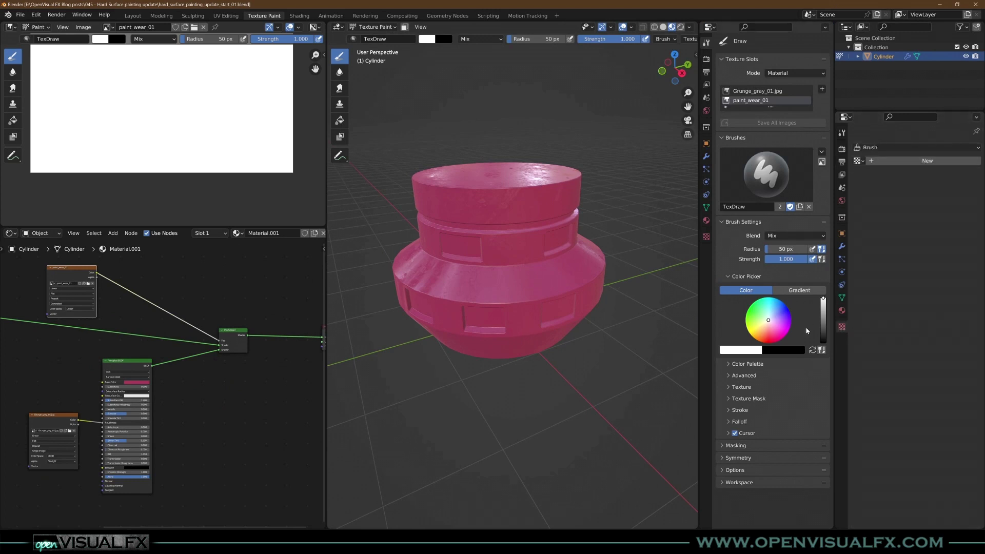
left_click(743, 388)
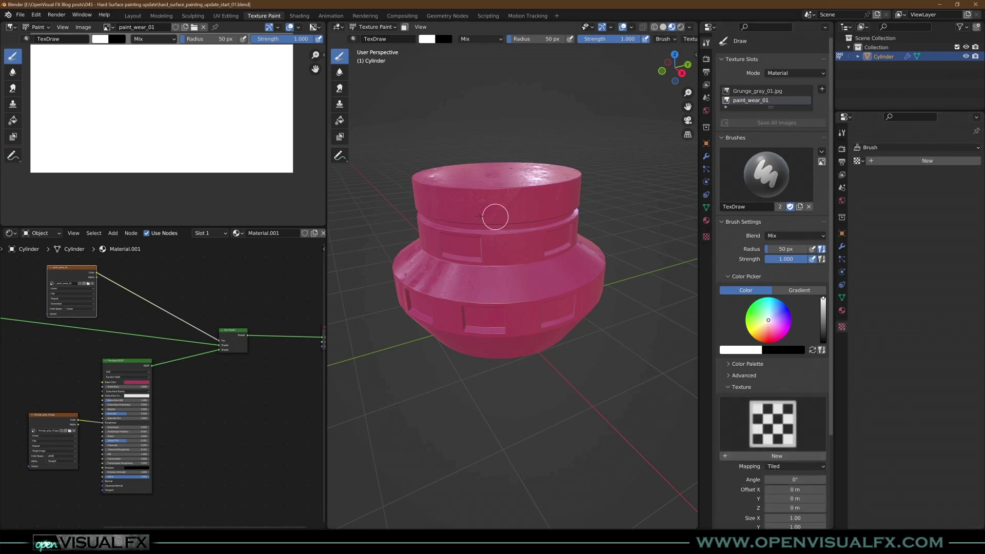
Set the brush color to black and enlarge the texture slots list
scroll(507, 282, "up", 3)
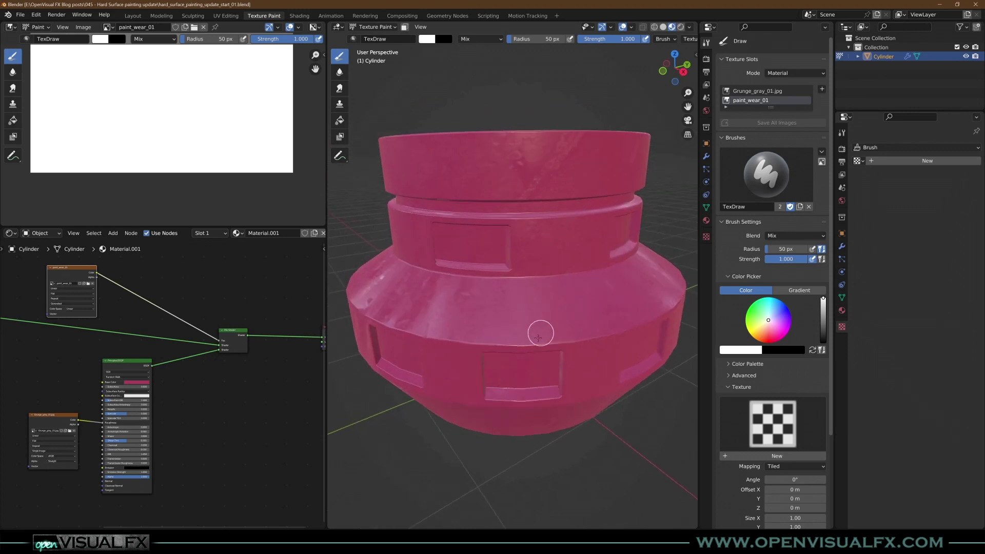
scroll(533, 342, "up", 2)
middle_click_drag(428, 362, 477, 354)
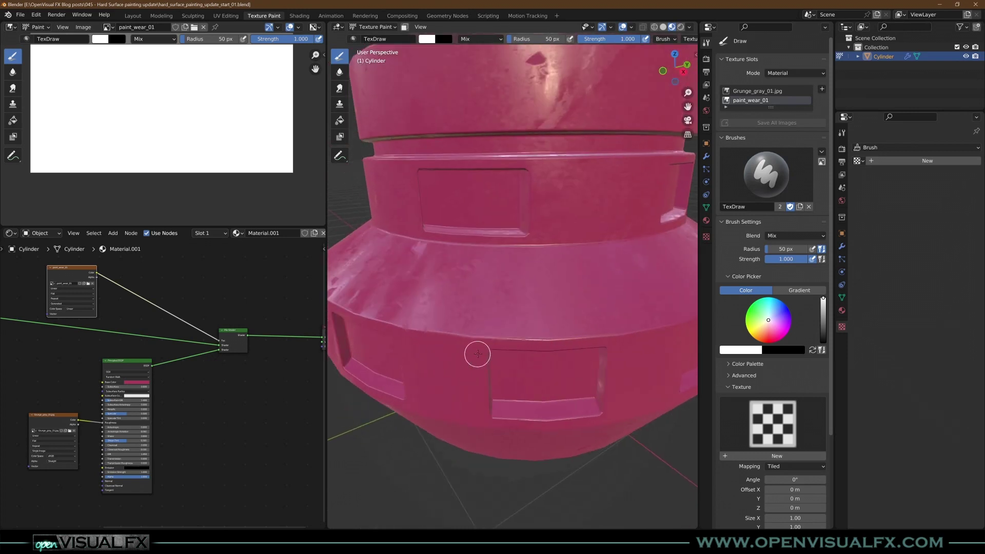
right_click(521, 211)
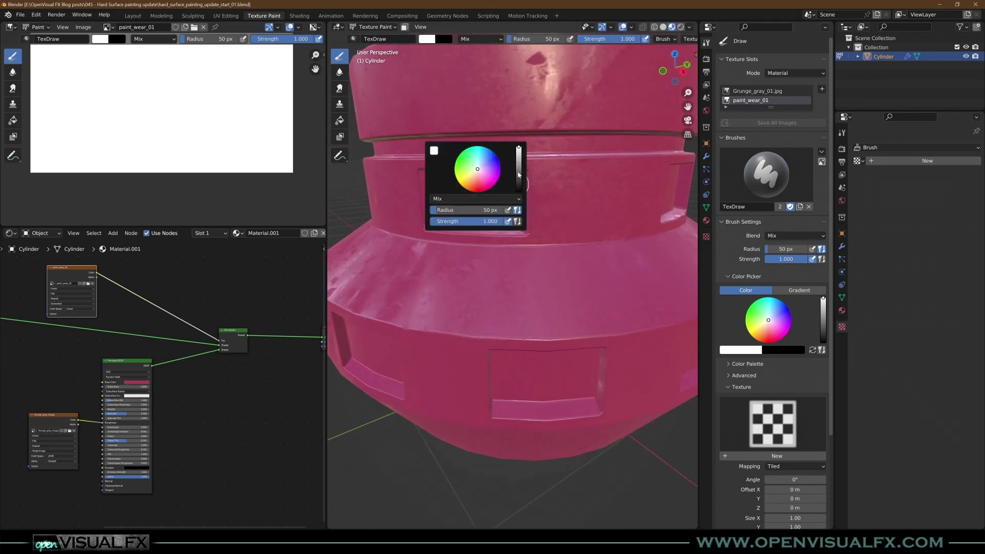
left_click_drag(518, 174, 519, 191)
middle_click_drag(466, 238, 489, 226)
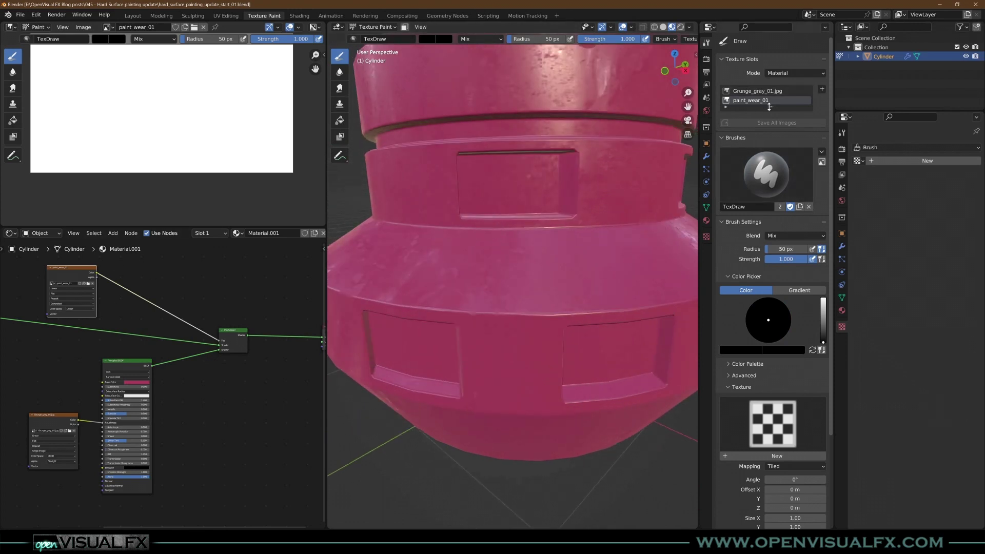
left_click_drag(770, 108, 770, 123)
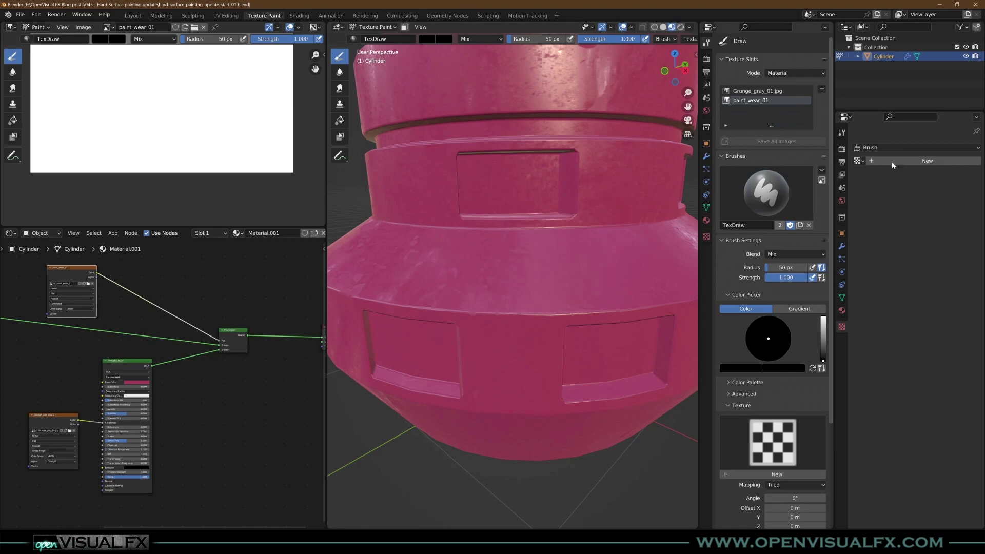
Paint a black test stroke on the paint_wear_01 mask across the cylinder's sloped band, from its lower edge to its upper edge
middle_click_drag(575, 227, 557, 282, "shift")
middle_click_drag(479, 385, 504, 391)
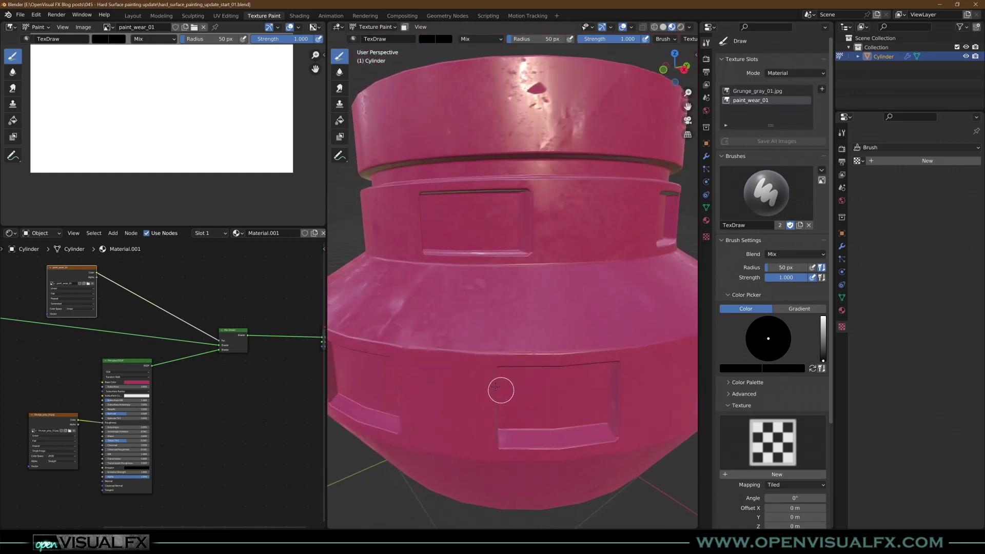
mouse_move(459, 355)
left_mouse_down()
mouse_move(572, 352)
mouse_move(541, 323)
mouse_move(539, 264)
mouse_move(524, 263)
mouse_move(621, 264)
left_mouse_up()
middle_click_drag(539, 381, 539, 332)
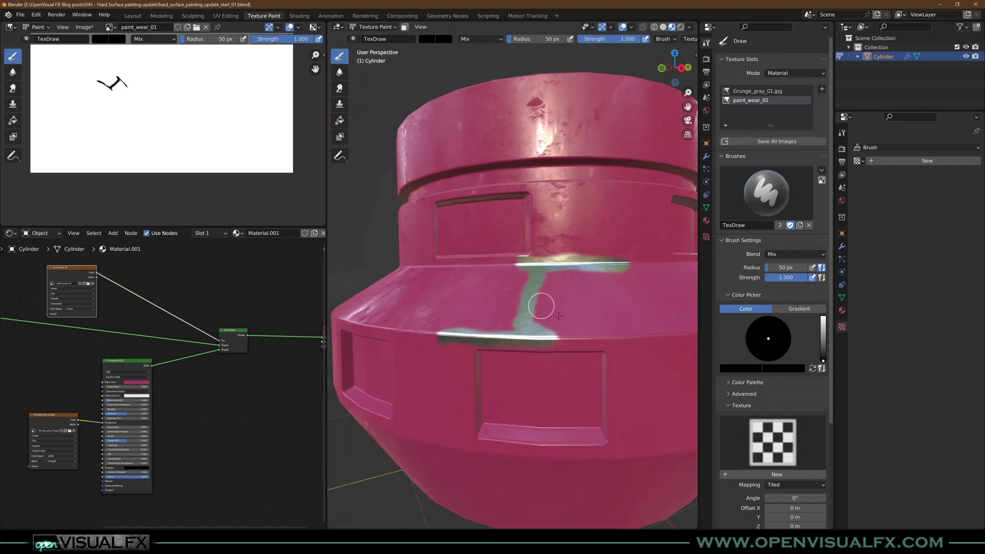
Create a new brush texture of type Voronoi and enable its Color Ramp
left_click(776, 474)
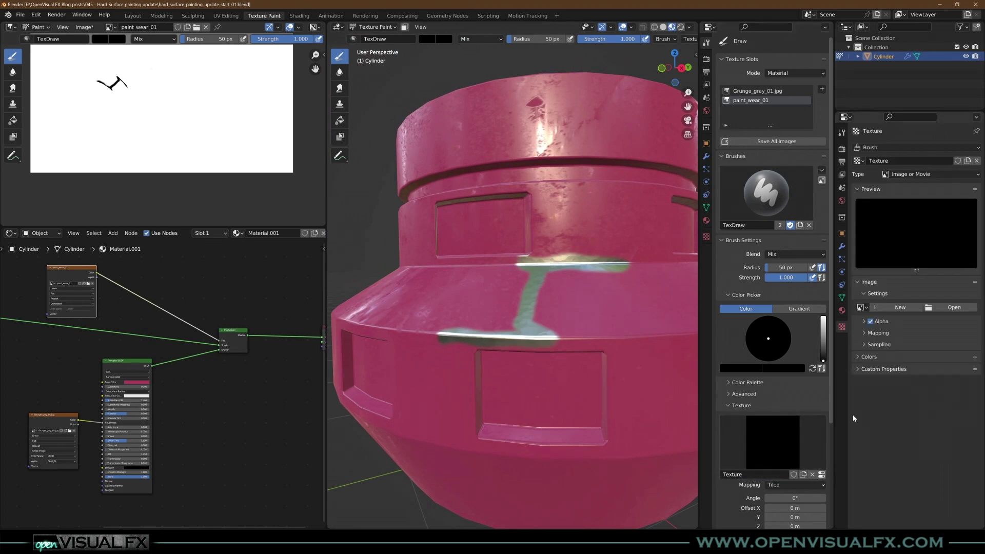
left_click(948, 174)
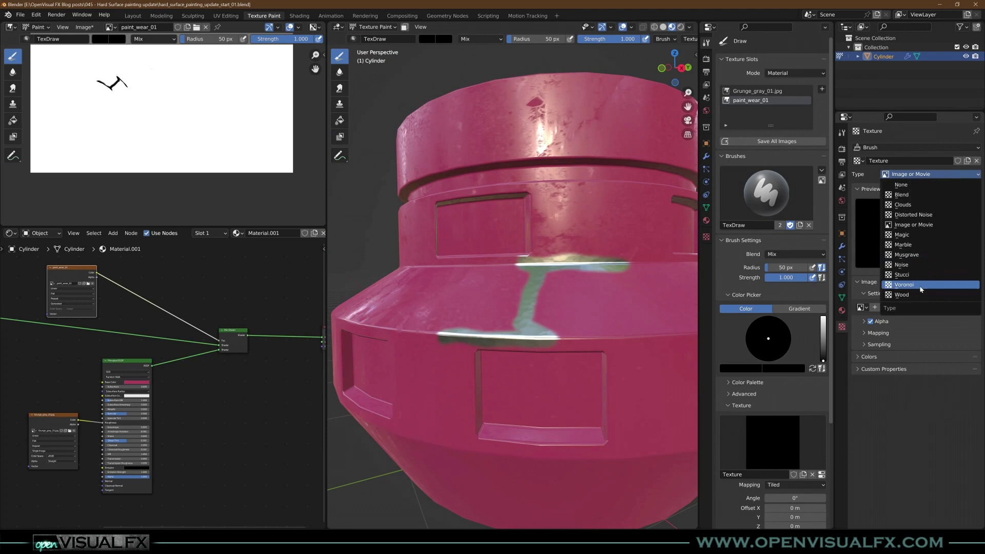
left_click(925, 303)
left_click(897, 423)
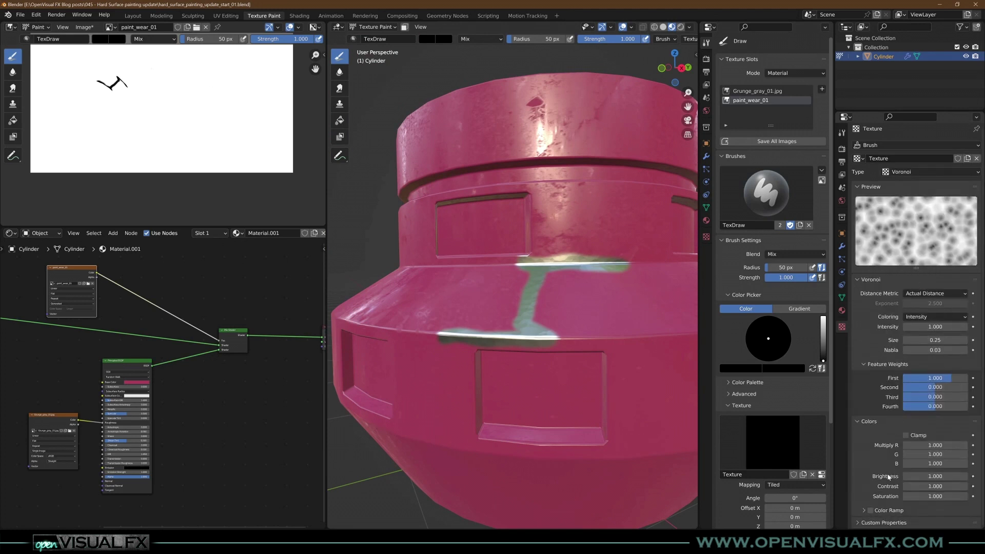
left_click(870, 512)
scroll(875, 488, "down", 2)
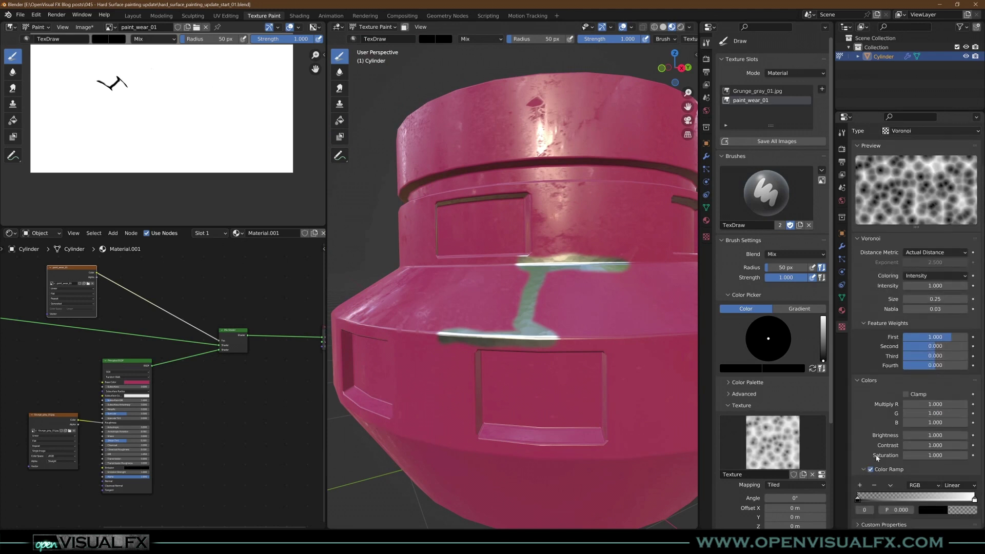
Set the Voronoi size to 0.47 and move the color ramp's white stop to 0.747 and black stop to 0.582
left_click_drag(934, 299, 975, 299)
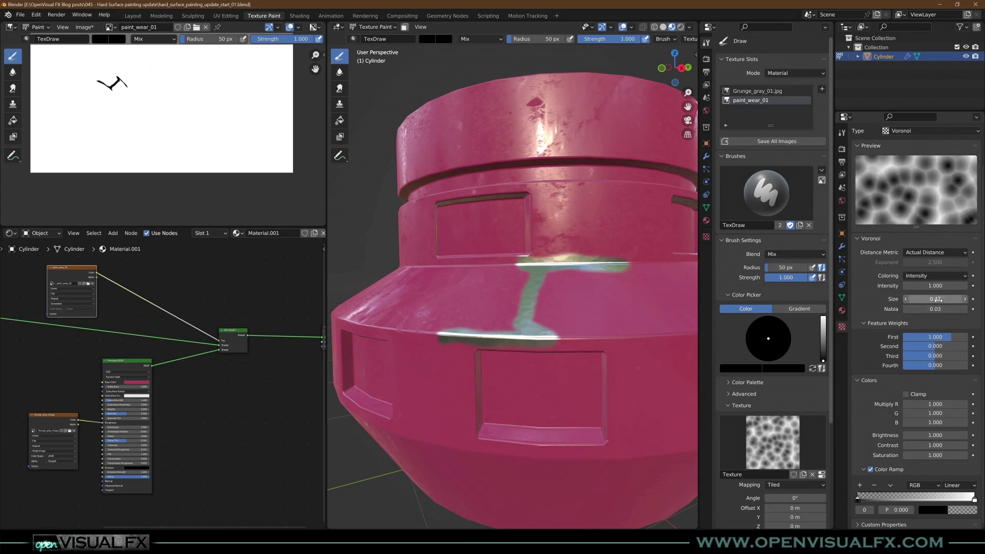
mouse_move(874, 502)
left_mouse_down()
mouse_move(973, 498)
mouse_move(944, 498)
left_mouse_up()
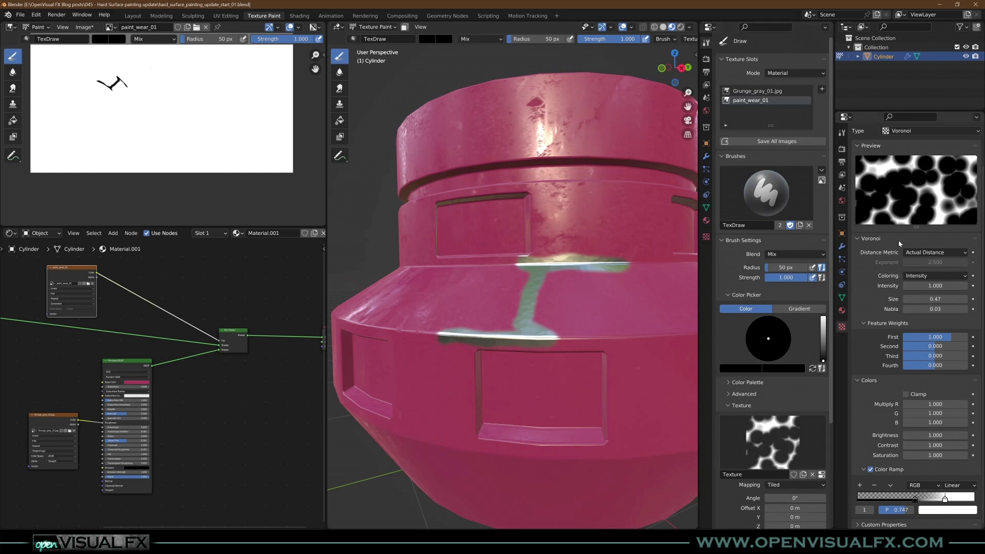
left_click_drag(915, 497, 928, 502)
Set the brush texture mapping to Random with a random angle of 151°
scroll(768, 311, "down", 5)
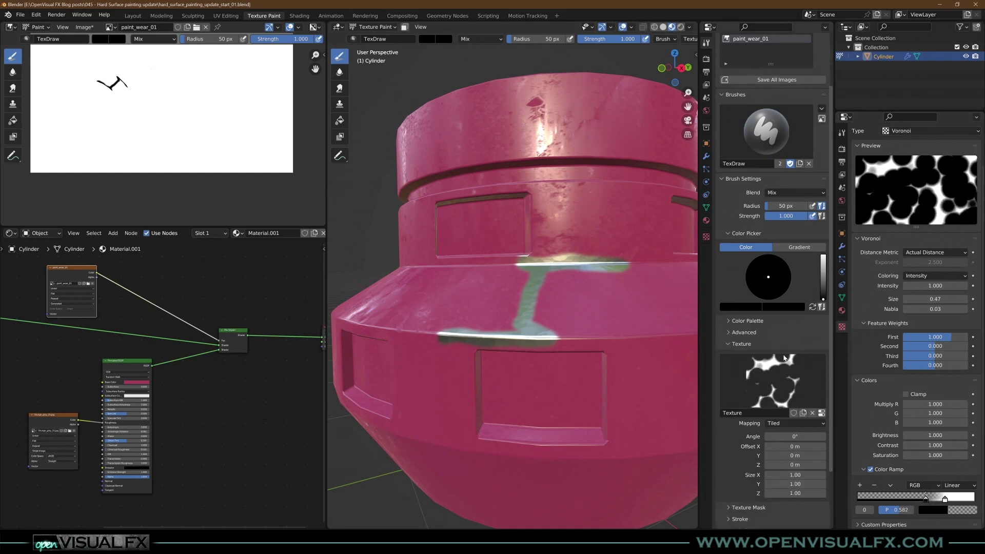
left_click(781, 383)
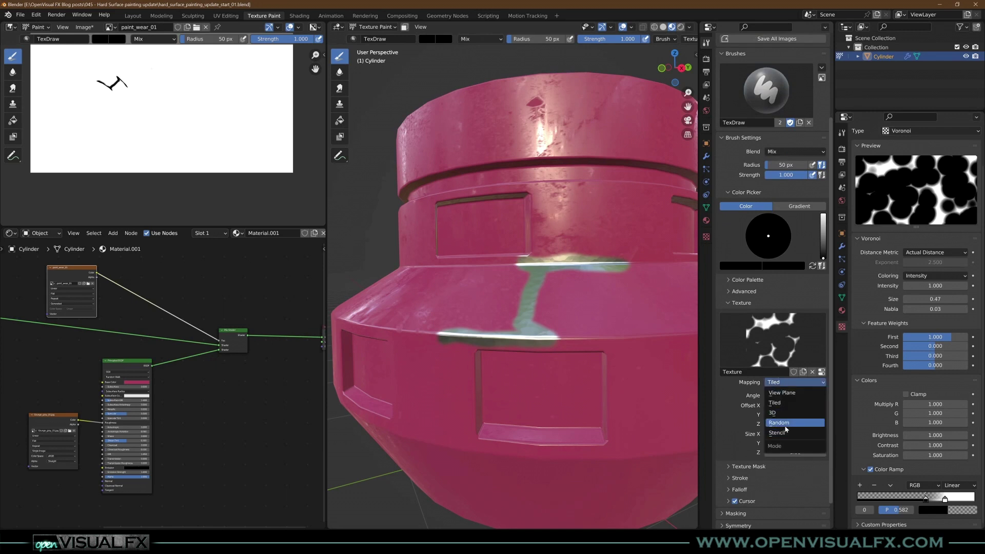
left_click(780, 423)
left_click_drag(789, 425, 780, 425)
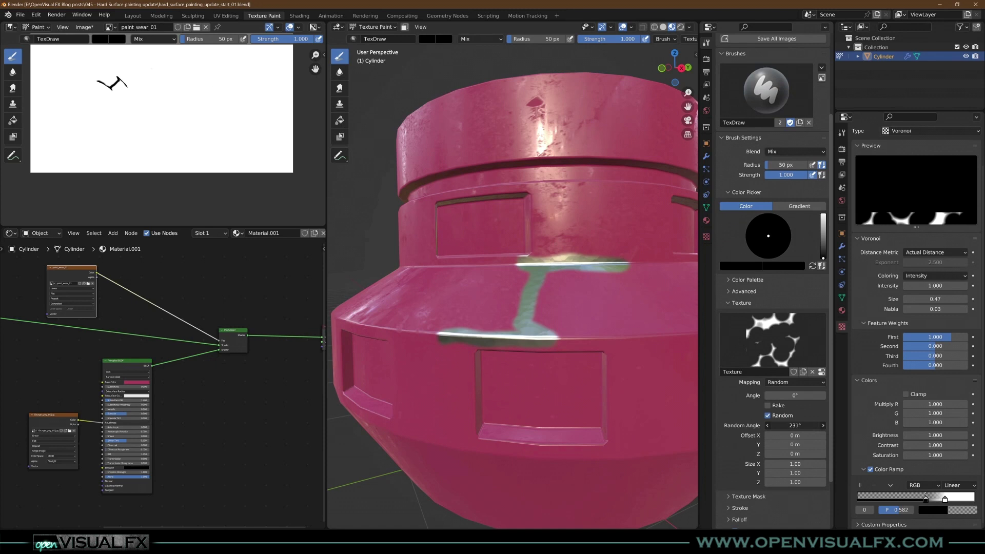
left_click_drag(780, 425, 777, 425)
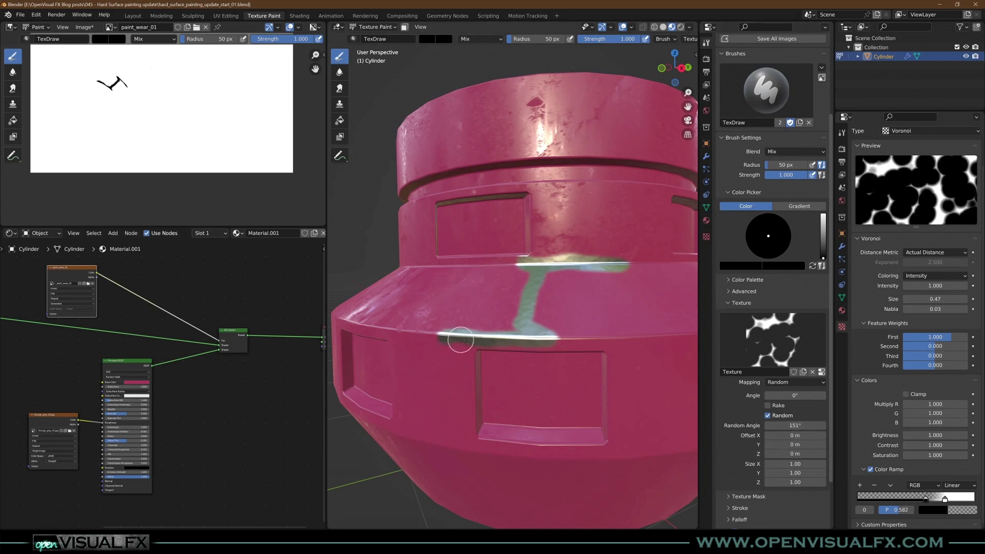
Set the brush radius to 108 px and paint textured black wear around the test stroke and along the sloped band's edges
middle_click_drag(457, 337, 480, 347)
scroll(480, 355, "up", 2)
key("f")
left_click(482, 359)
mouse_move(468, 348)
left_mouse_down()
mouse_move(411, 351)
mouse_move(576, 346)
mouse_move(576, 305)
left_mouse_up()
middle_click_drag(576, 306, 568, 286)
mouse_move(568, 286)
left_mouse_down()
mouse_move(586, 256)
mouse_move(640, 237)
left_mouse_up()
middle_click_drag(580, 293, 560, 297)
mouse_move(564, 266)
left_mouse_down()
mouse_move(616, 246)
mouse_move(475, 251)
mouse_move(466, 237)
mouse_move(513, 213)
mouse_move(488, 221)
left_mouse_up()
left_click_drag(519, 389, 571, 385)
middle_click_drag(577, 394, 512, 334)
Move the paint_wear_01 image node aside and insert a Color Ramp node between it and the Mix Shader factor
middle_click_drag(176, 308, 263, 373)
left_click_drag(165, 342, 90, 294)
left_click(169, 293)
key("shift+a")
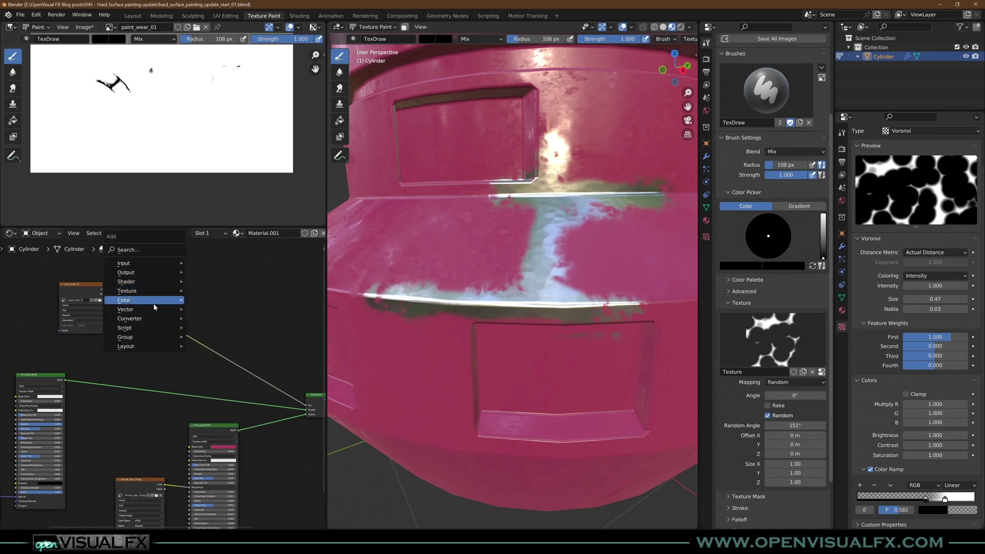
mouse_move(153, 319)
left_click(203, 333)
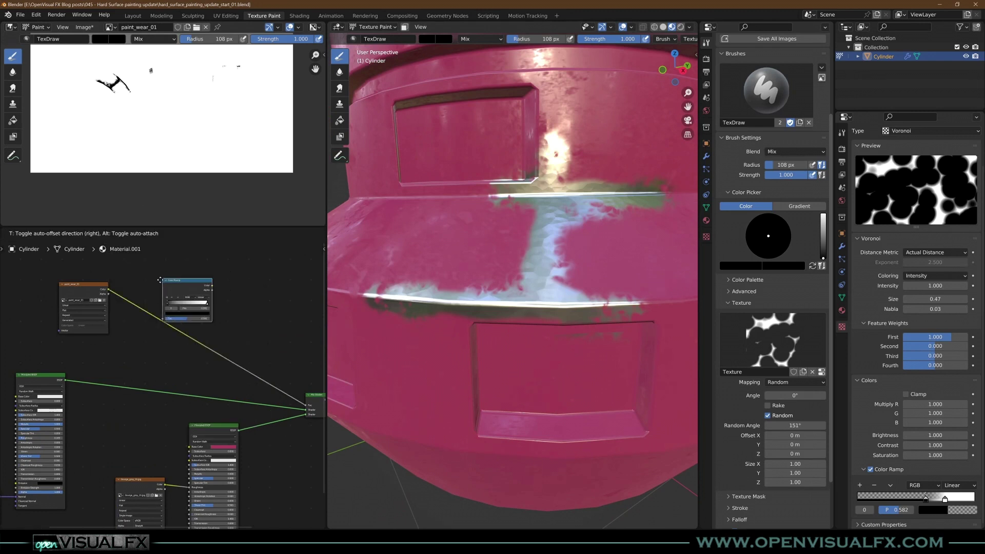
left_click(181, 307)
Sharpen the wear mask by moving the Color Ramp node's white stop to 0.302, close to the black stop
scroll(185, 304, "up", 2)
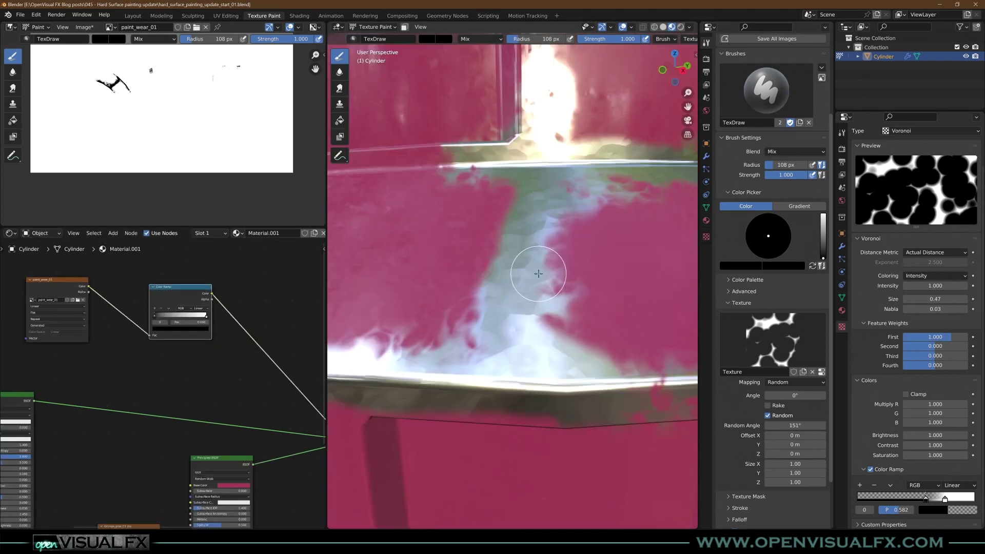
scroll(160, 316, "up", 2)
scroll(160, 318, "up", 1)
mouse_move(150, 317)
left_mouse_down()
mouse_move(218, 316)
mouse_move(167, 318)
mouse_move(178, 316)
left_mouse_up()
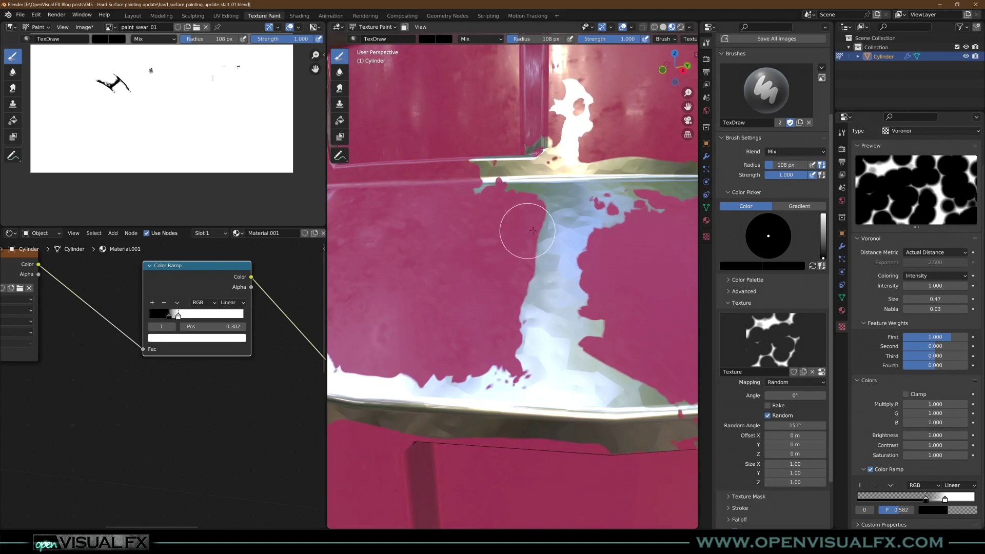
Paint more chipped wear on the sloped band and along its upper edge below the recessed panel
scroll(501, 257, "down", 5)
scroll(565, 288, "up", 5)
mouse_move(554, 285)
left_mouse_down()
mouse_move(626, 301)
mouse_move(484, 322)
mouse_move(451, 285)
mouse_move(409, 267)
mouse_move(428, 280)
left_mouse_up()
middle_click_drag(428, 280, 427, 298)
mouse_move(426, 252)
left_mouse_down()
mouse_move(444, 167)
mouse_move(484, 179)
left_mouse_up()
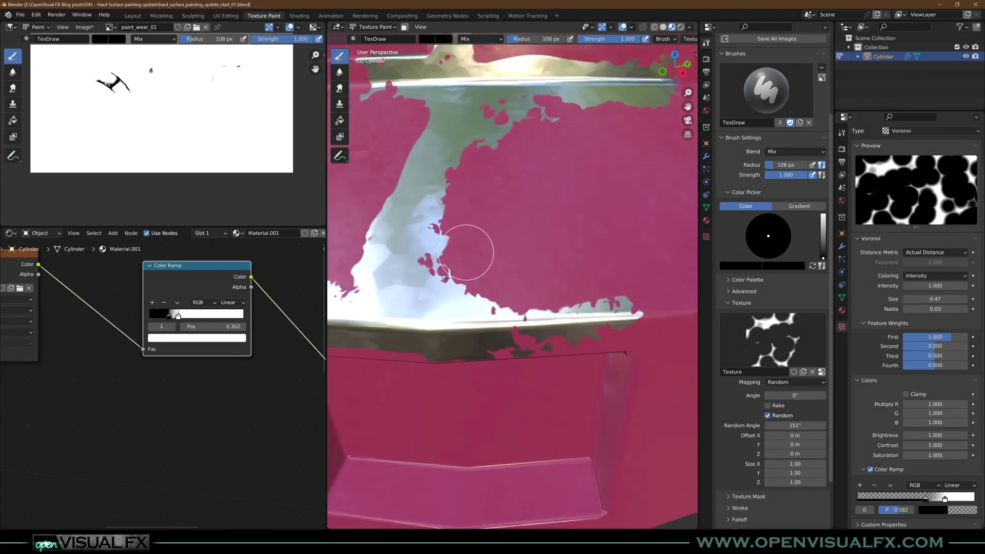
scroll(485, 230, "down", 3)
middle_click_drag(494, 226, 479, 234)
middle_click_drag(446, 202, 540, 252, "shift")
mouse_move(543, 318)
left_mouse_down()
mouse_move(536, 287)
mouse_move(462, 238)
mouse_move(479, 172)
mouse_move(403, 179)
left_mouse_up()
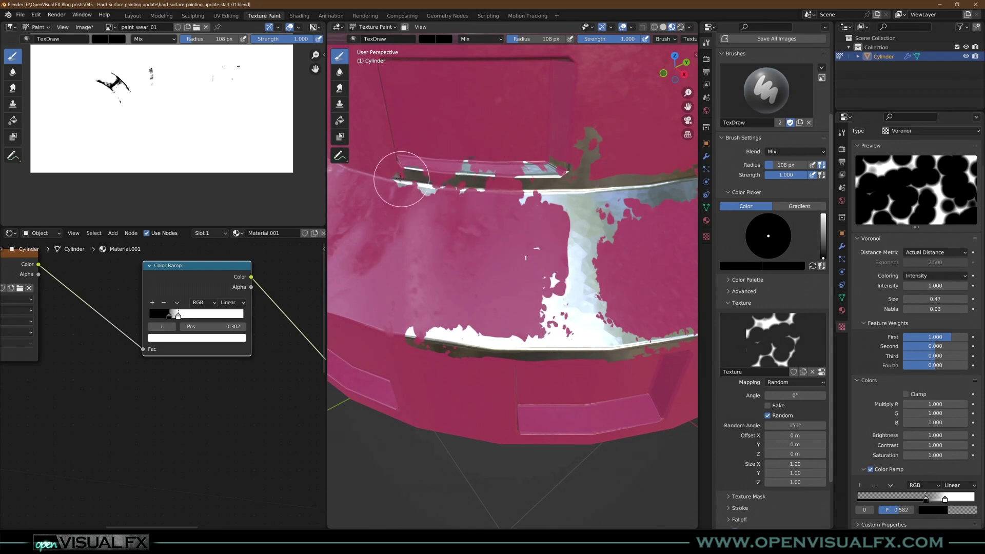
mouse_move(484, 236)
middle_mouse_down()
mouse_move(506, 235)
mouse_move(485, 277)
middle_mouse_up()
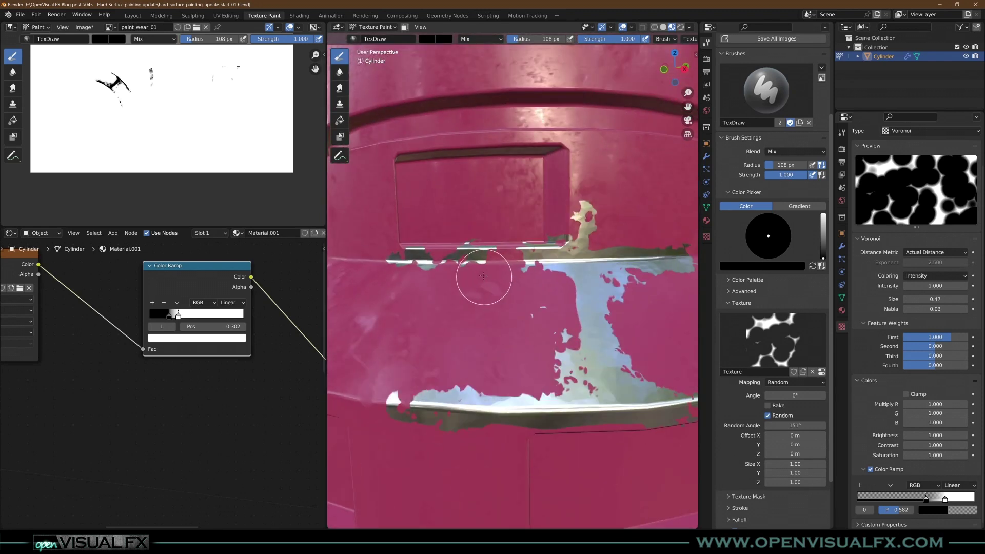
scroll(485, 277, "down", 4)
Select the metal Principled BSDF with its bump and texture nodes and move them away from the final Mix Shader
scroll(184, 368, "down", 3)
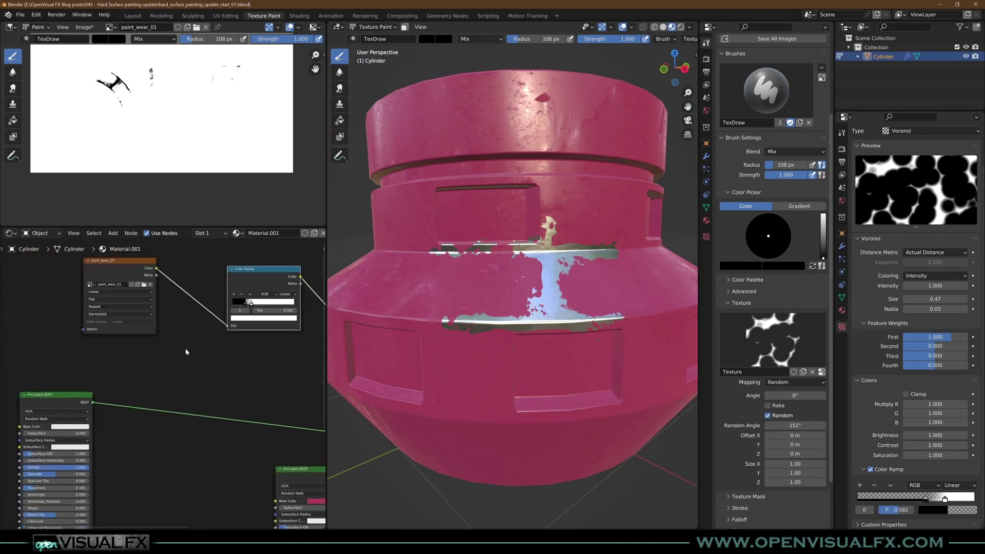
scroll(185, 369, "down", 4)
middle_click_drag(211, 455, 284, 391)
left_click_drag(80, 303, 267, 518)
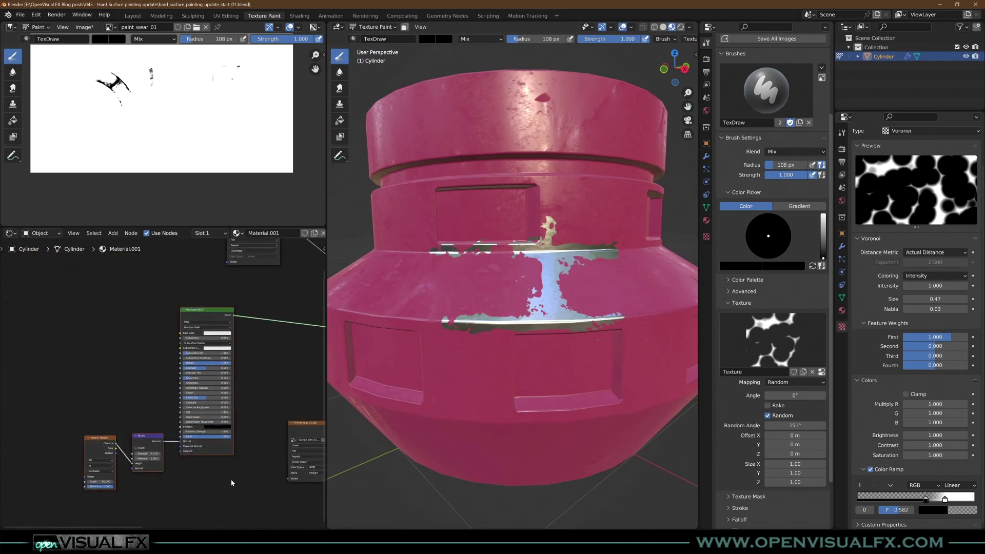
key("g")
left_click(1, 458)
Insert a second Mix Shader on the link coming out of the metal Principled BSDF
key("shift+a")
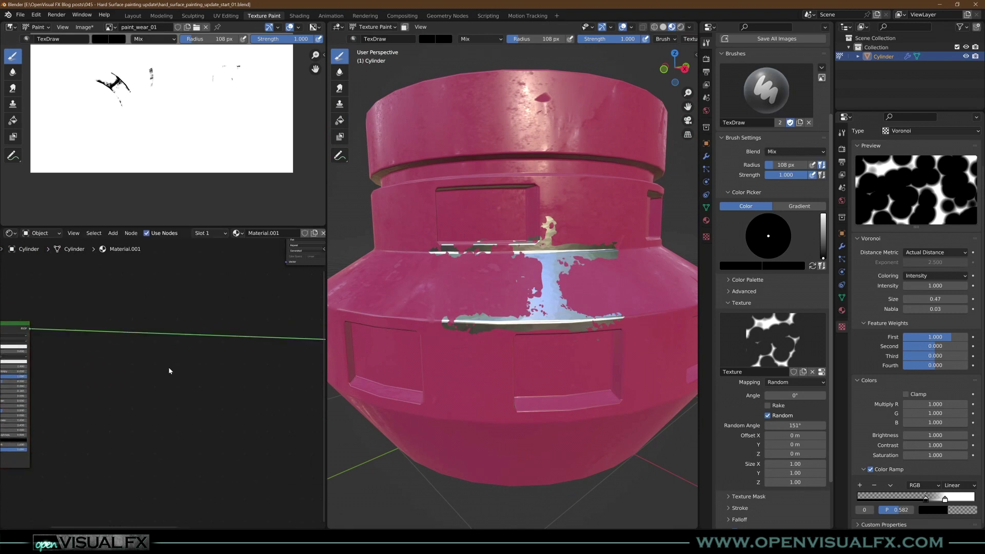
mouse_move(170, 371)
mouse_move(154, 332)
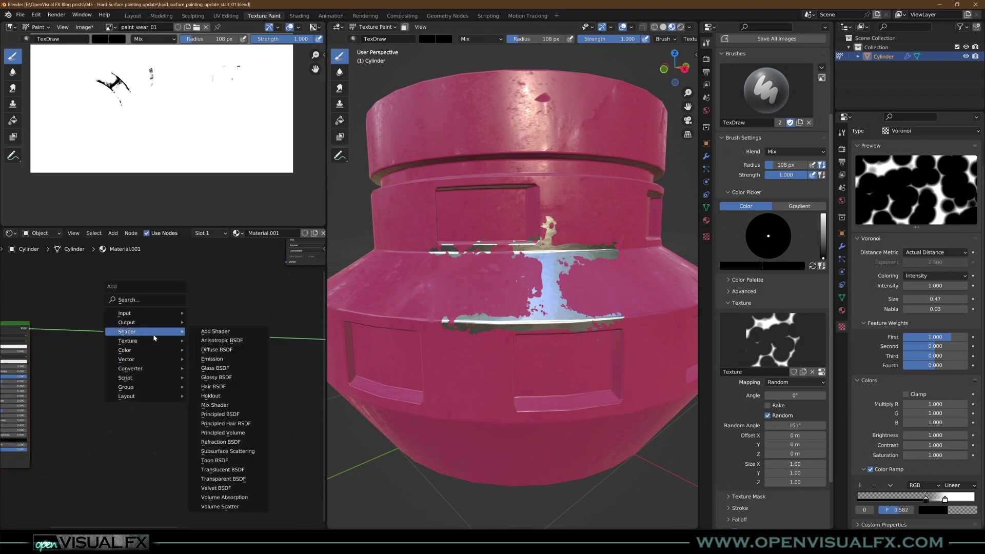
left_click(218, 405)
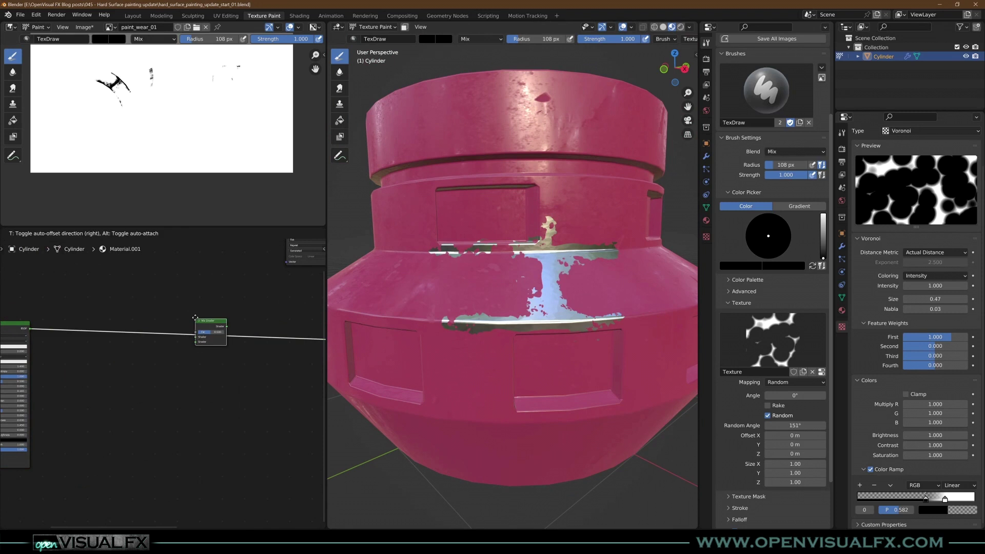
left_click(187, 354)
Add a Diffuse BSDF node below the connection between the metal shader and the new Mix Shader
key("shift+a")
mouse_move(122, 377)
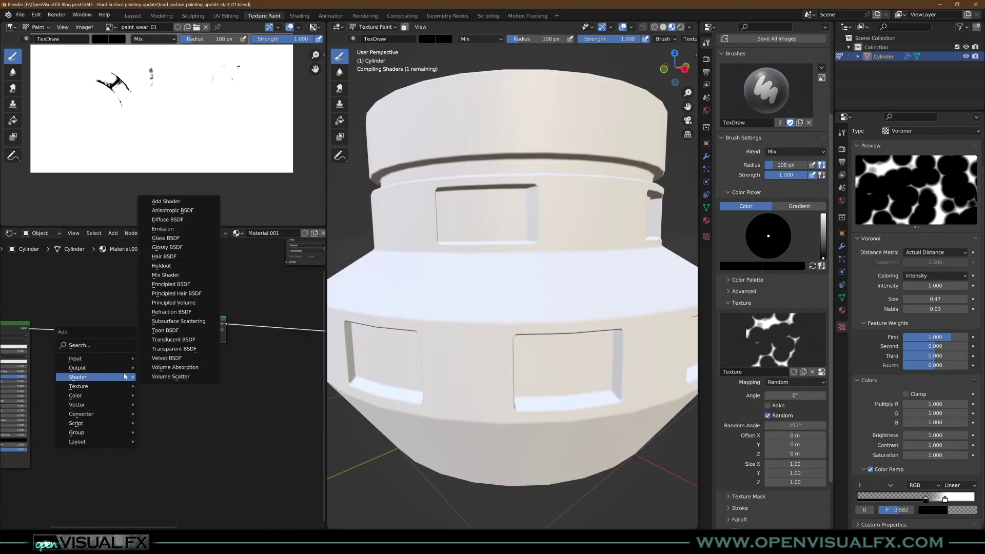
left_click(168, 221)
left_click(139, 358)
Move the paint_wear_01 image node back above the metal shader nodes and reposition the Color Ramp node to make room
scroll(227, 334, "down", 2)
scroll(228, 334, "down", 1)
middle_click_drag(228, 334, 211, 413)
left_click_drag(282, 315, 102, 309)
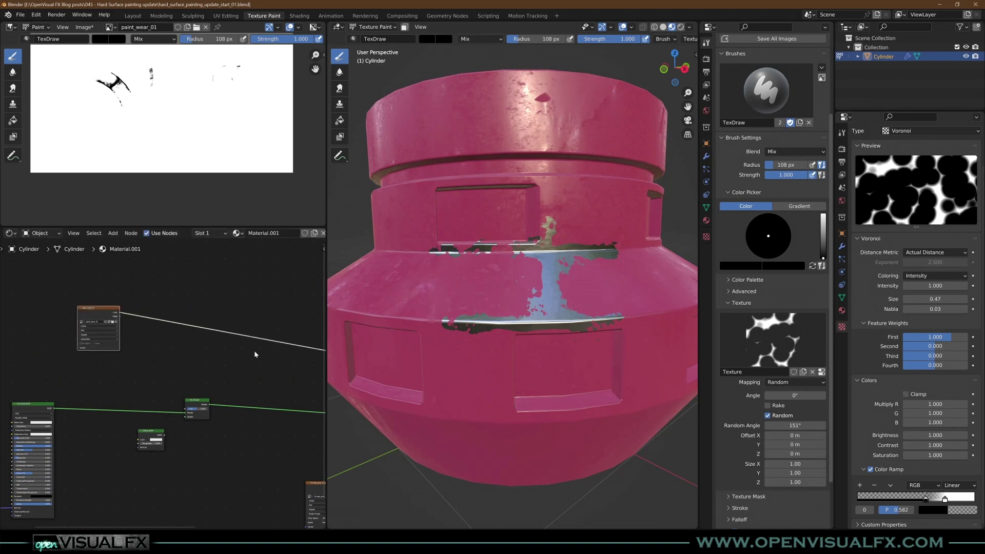
middle_click_drag(255, 354, 85, 380)
left_click_drag(187, 352, 194, 318)
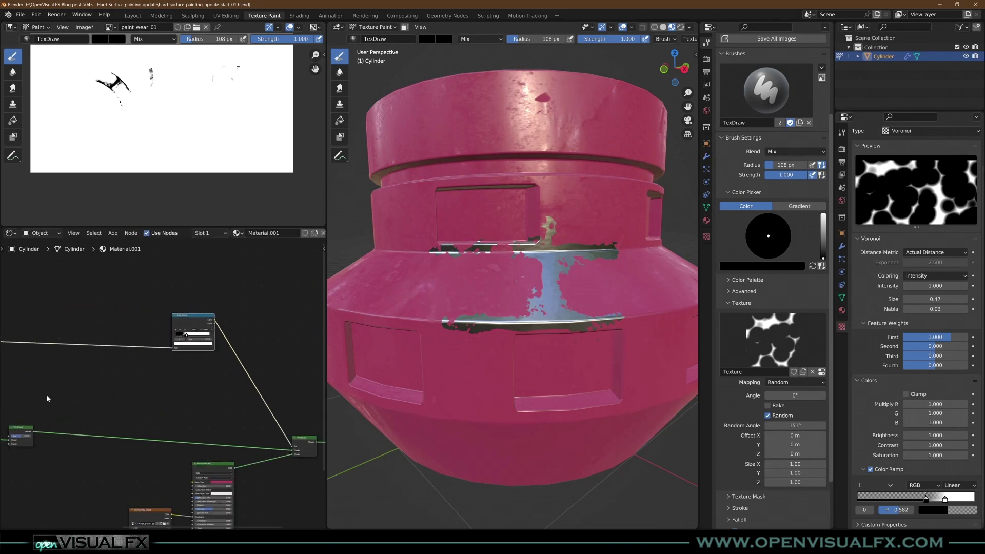
middle_click_drag(92, 374, 232, 376)
scroll(147, 441, "up", 2)
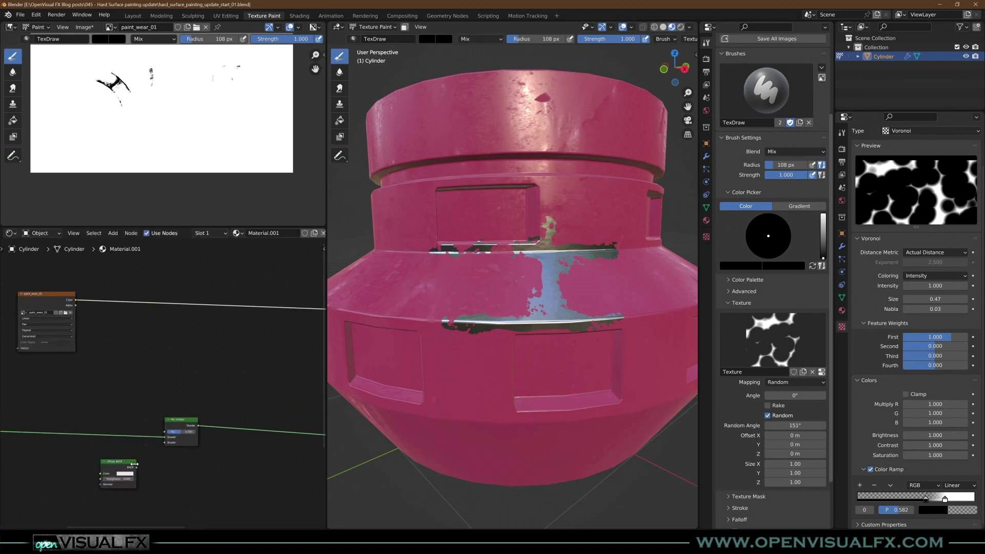
Connect the Diffuse BSDF to the new Mix Shader's second input and the paint_wear_01 color output to its Fac
left_click_drag(136, 469, 142, 467)
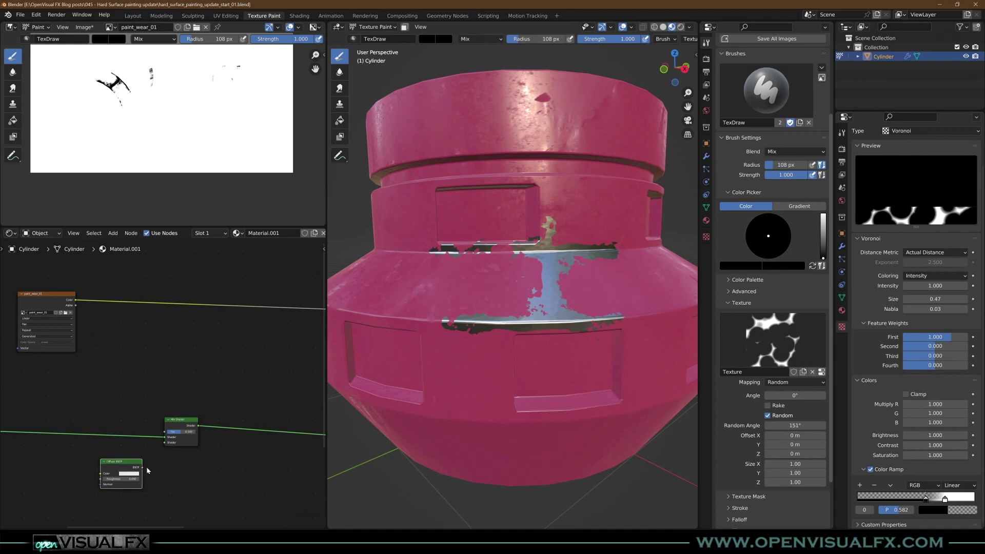
left_click_drag(143, 467, 164, 442)
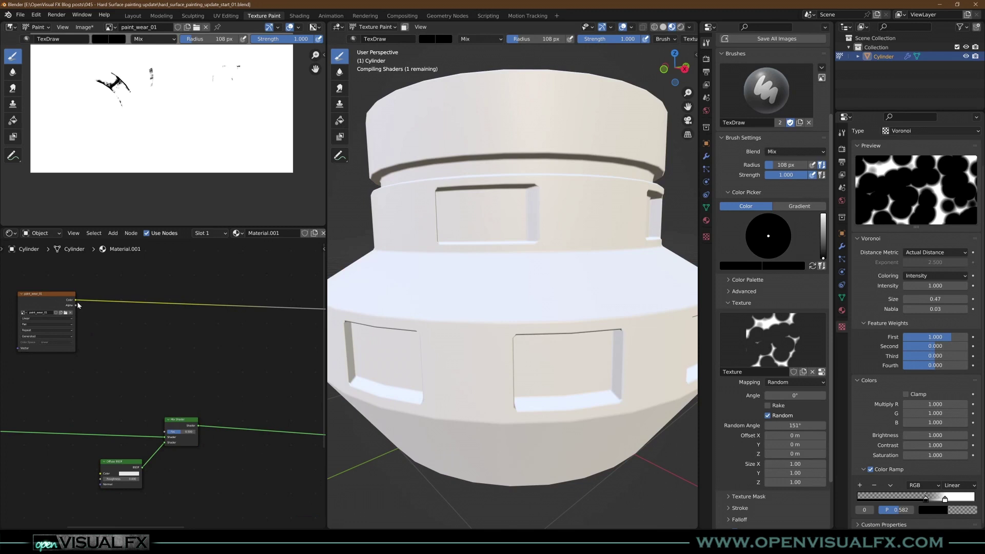
left_click_drag(76, 300, 164, 431)
Set the Diffuse BSDF color to black
scroll(122, 491, "up", 3)
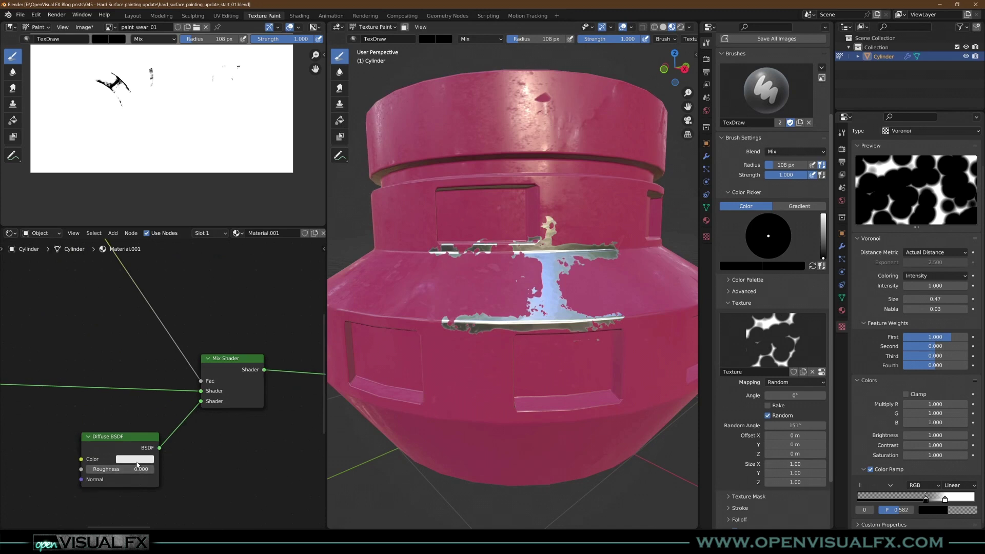
left_click(134, 460)
left_click_drag(152, 437, 123, 437)
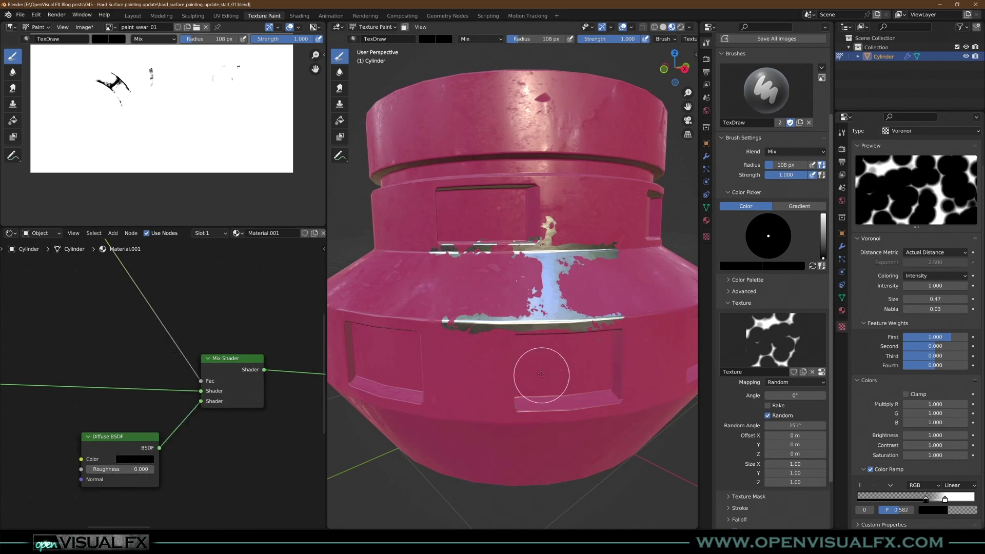
Duplicate the Color Ramp, insert it between paint_wear_01 and the new Mix Shader's Fac, and set its white stop to position 0.089
scroll(543, 307, "up", 5)
scroll(101, 331, "down", 3)
middle_click_drag(102, 330, 132, 396)
scroll(231, 334, "down", 2)
middle_click_drag(228, 335, 65, 354)
left_click(235, 283)
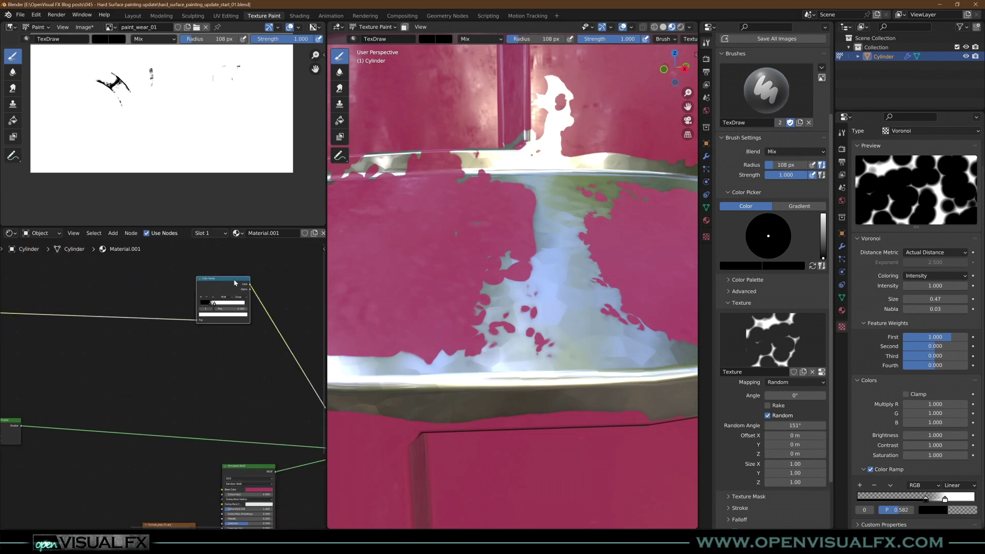
key("shift+d")
left_click(60, 350)
middle_click_drag(60, 350, 285, 294)
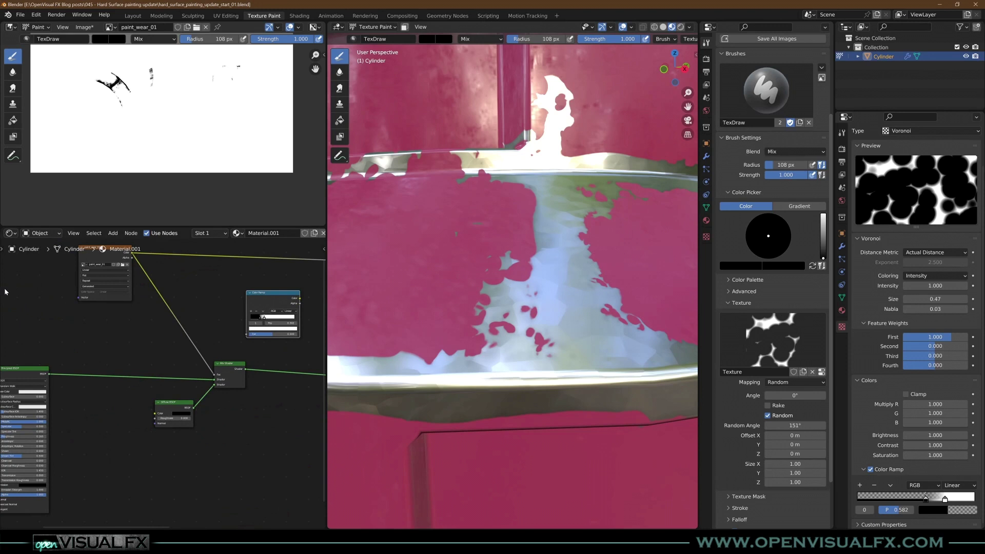
left_click_drag(275, 293, 184, 304)
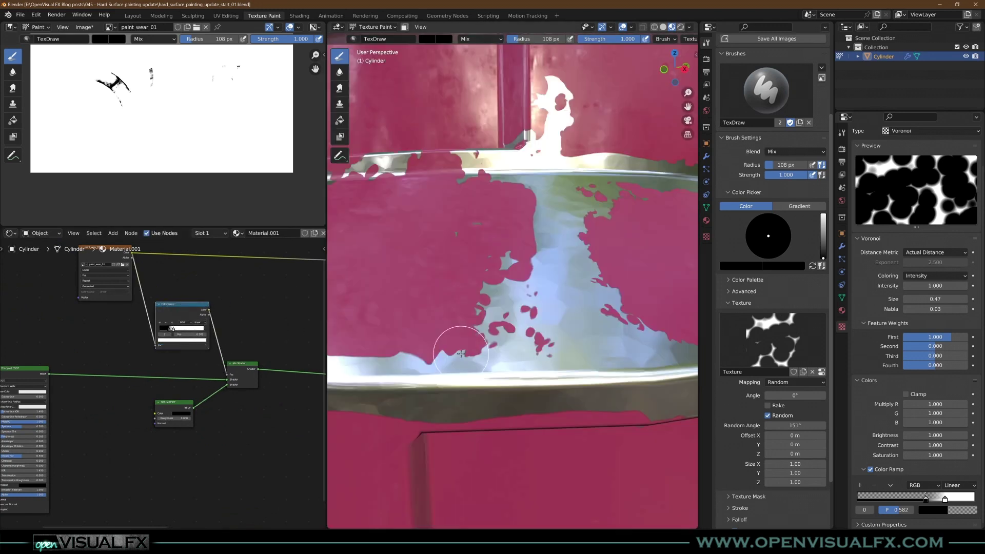
scroll(153, 331, "up", 3)
mouse_move(177, 333)
left_mouse_down()
mouse_move(155, 333)
mouse_move(176, 327)
mouse_move(165, 326)
left_mouse_up()
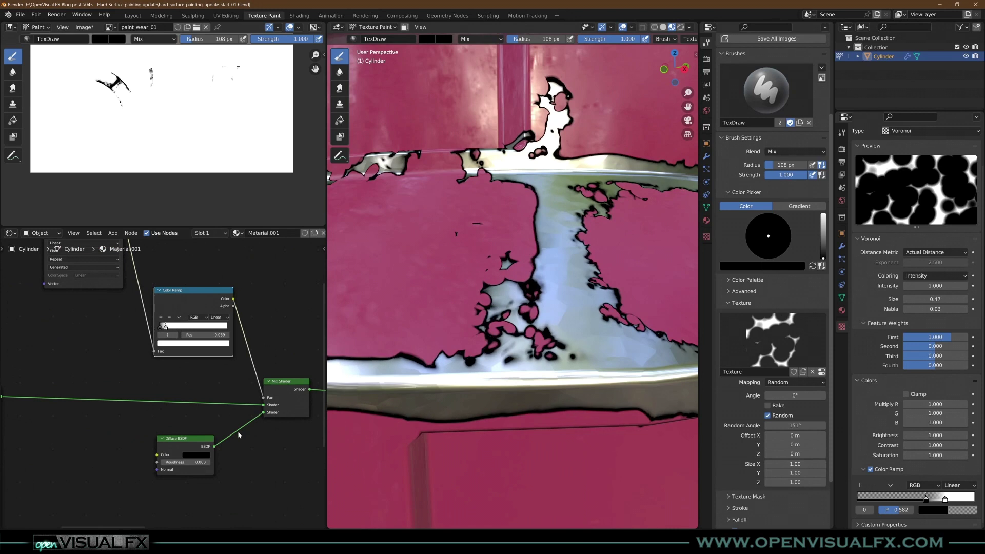
Change the Diffuse BSDF color to dark crimson with hue 0.976, saturation 0.940 and value 0.162
scroll(196, 459, "up", 2)
left_click(196, 455)
mouse_move(260, 384)
left_mouse_down()
mouse_move(259, 345)
mouse_move(259, 359)
left_mouse_up()
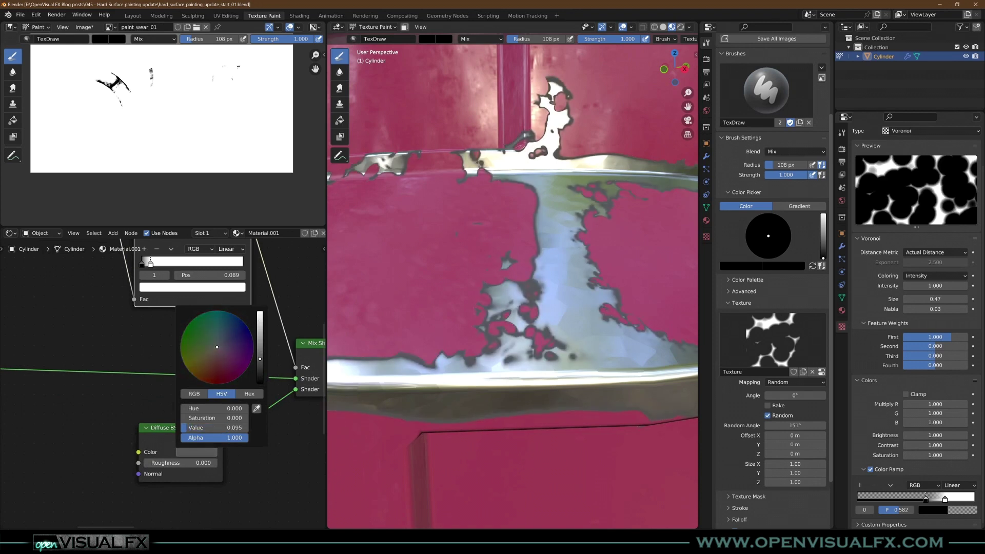
left_click(225, 372)
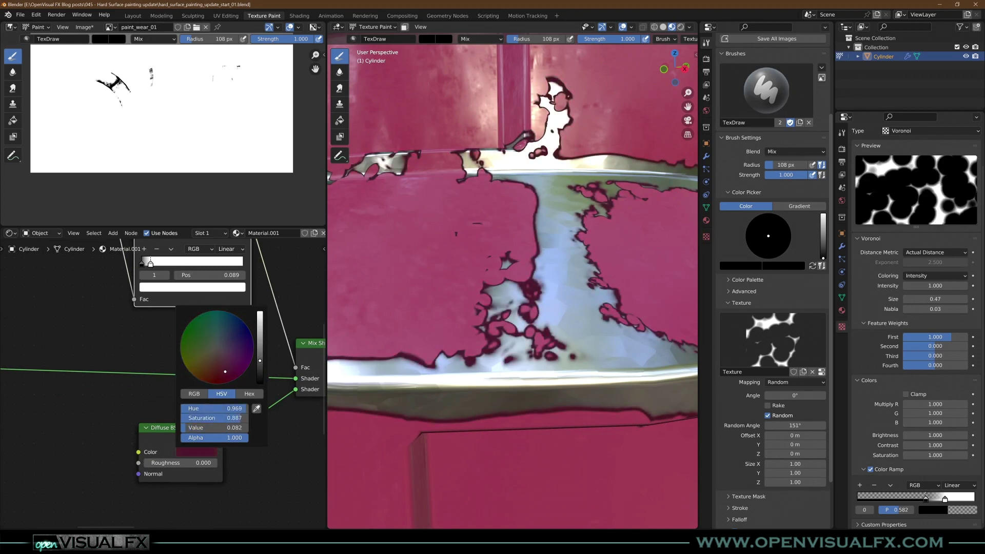
left_click_drag(260, 362, 260, 352)
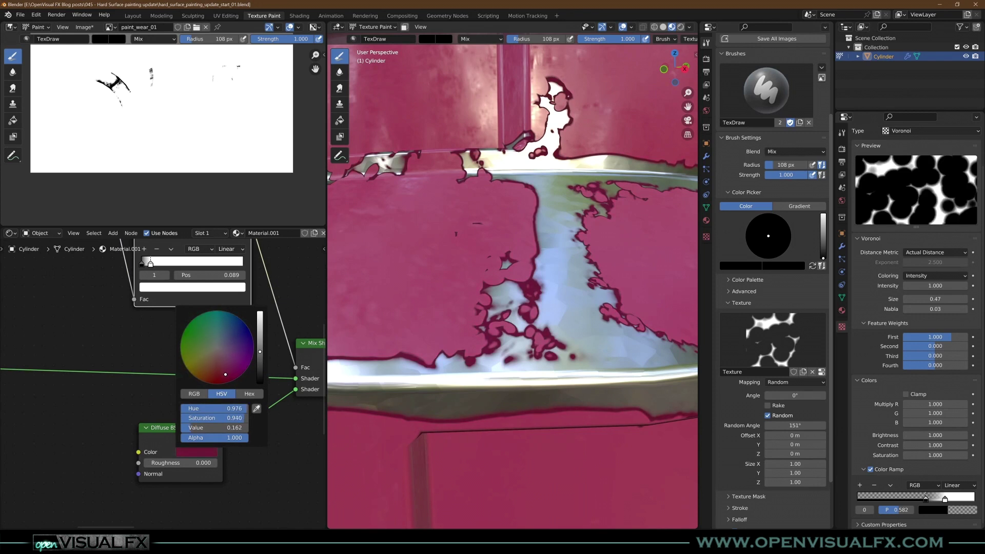
Paint additional chipped wear patches along and below the lower edge of the cylinder's middle section
scroll(465, 310, "down", 10)
scroll(483, 324, "up", 8)
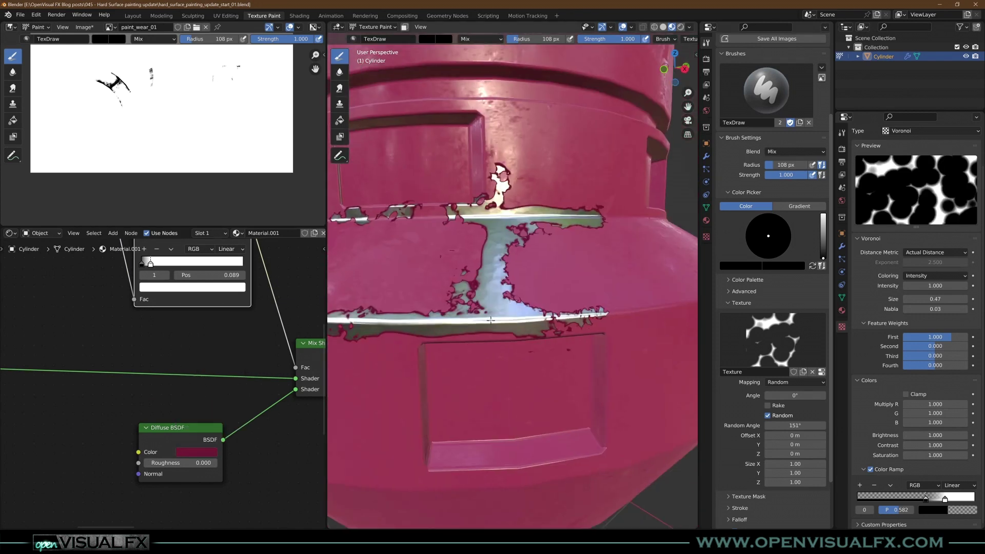
middle_click_drag(513, 349, 502, 334, "shift")
left_click_drag(478, 301, 442, 305)
left_click_drag(458, 353, 403, 391)
mouse_move(664, 320)
left_mouse_down()
mouse_move(645, 347)
mouse_move(648, 391)
left_mouse_up()
Set the brush strength to 0.211 and paint a soft stroke over the wear patch beneath the lower edge
key("shift+f")
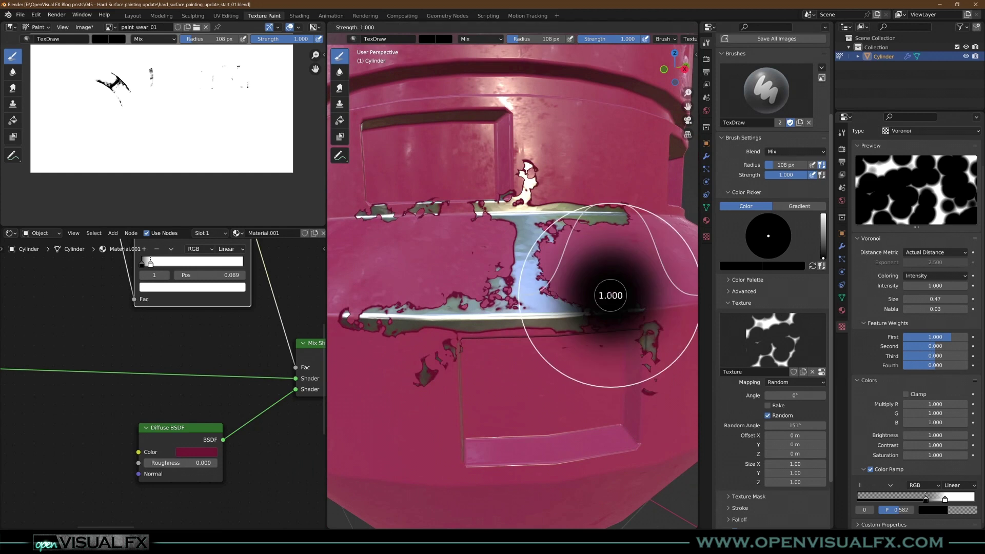
left_click(551, 306)
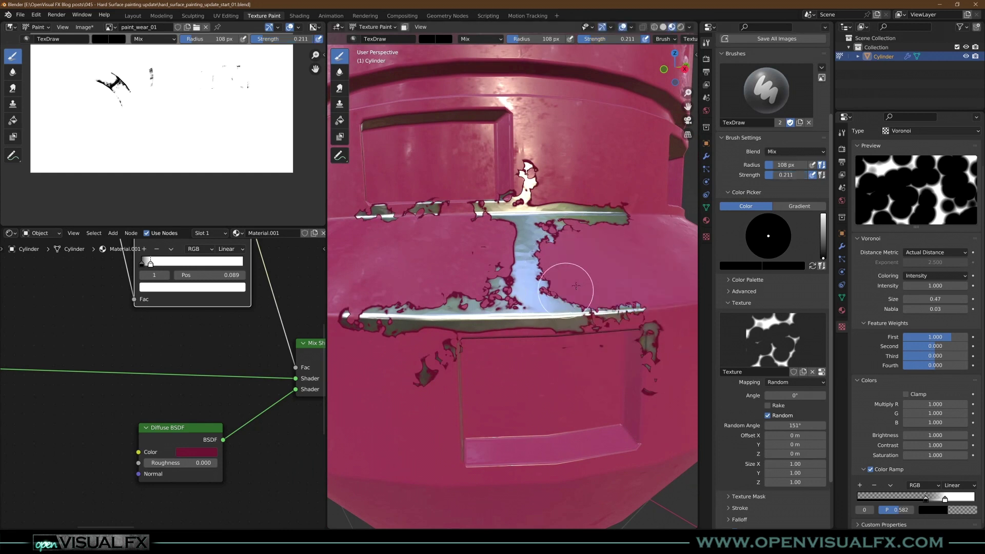
scroll(554, 292, "up", 6)
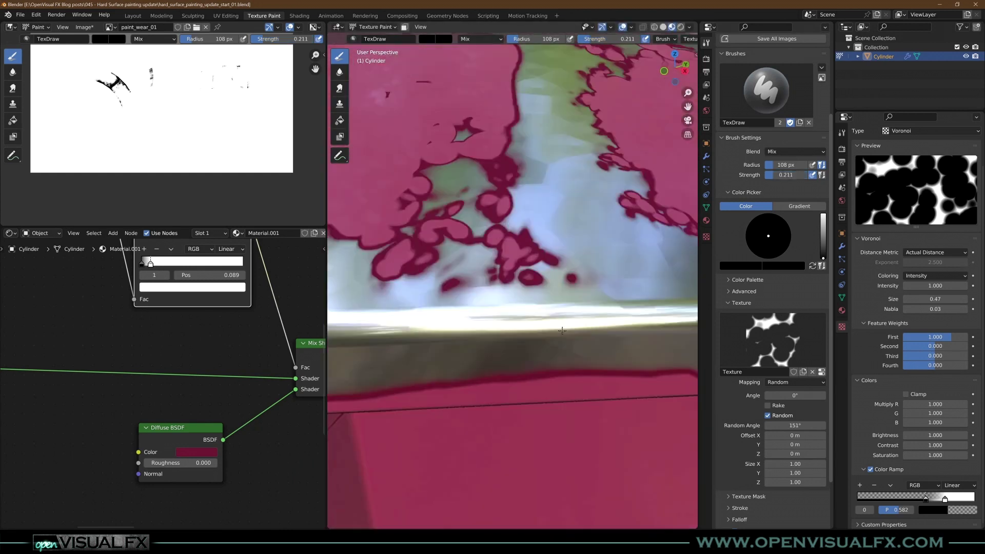
scroll(577, 330, "down", 2)
mouse_move(467, 269)
left_mouse_down()
mouse_move(402, 322)
mouse_move(411, 341)
mouse_move(419, 331)
mouse_move(379, 347)
mouse_move(409, 352)
mouse_move(392, 340)
mouse_move(418, 347)
mouse_move(437, 330)
mouse_move(429, 418)
left_mouse_up()
mouse_move(429, 418)
middle_mouse_down()
mouse_move(506, 334)
mouse_move(528, 292)
middle_mouse_up()
scroll(528, 292, "down", 3)
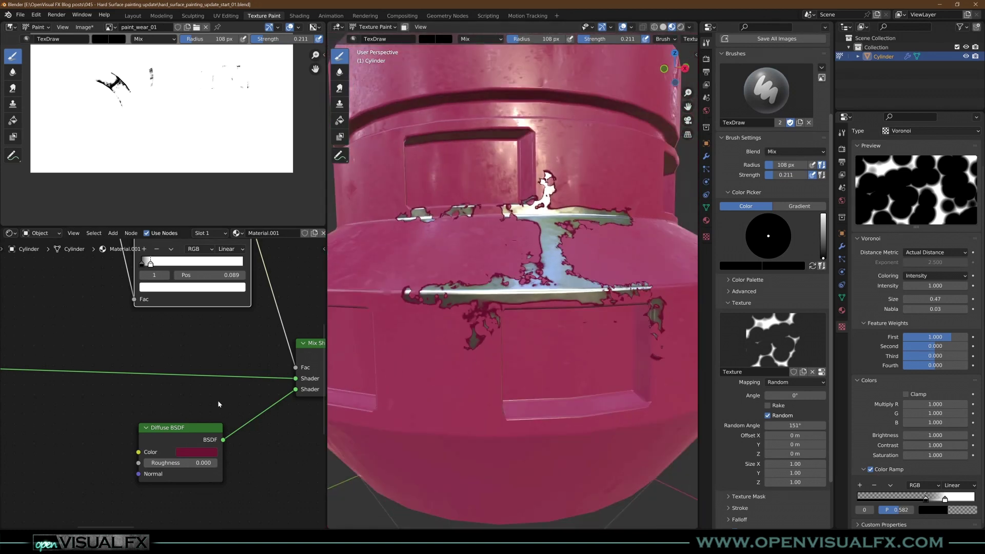
Move the original Color Ramp node slightly above the paint shader nodes
scroll(132, 399, "down", 4)
middle_click_drag(253, 305, 124, 340)
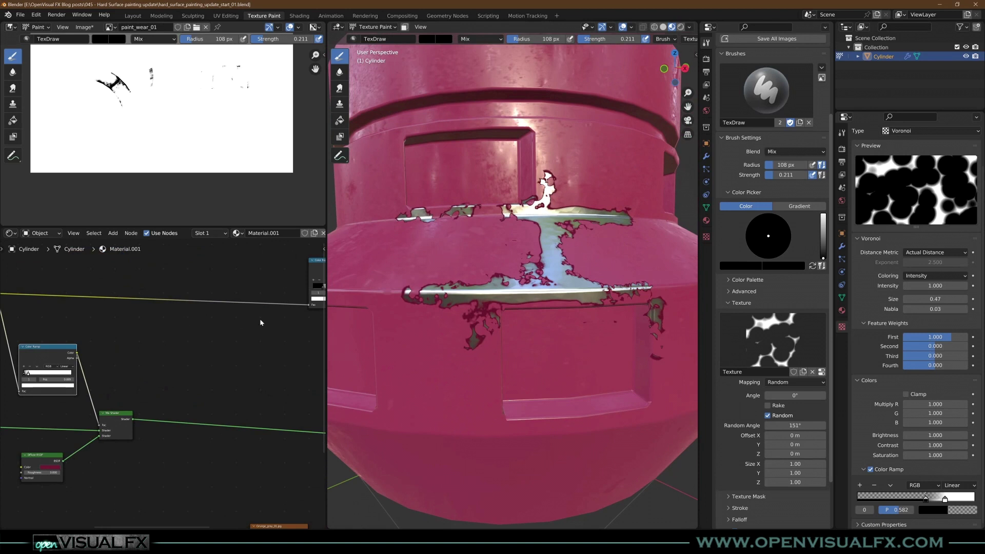
scroll(240, 360, "down", 3)
middle_click_drag(244, 347, 198, 359)
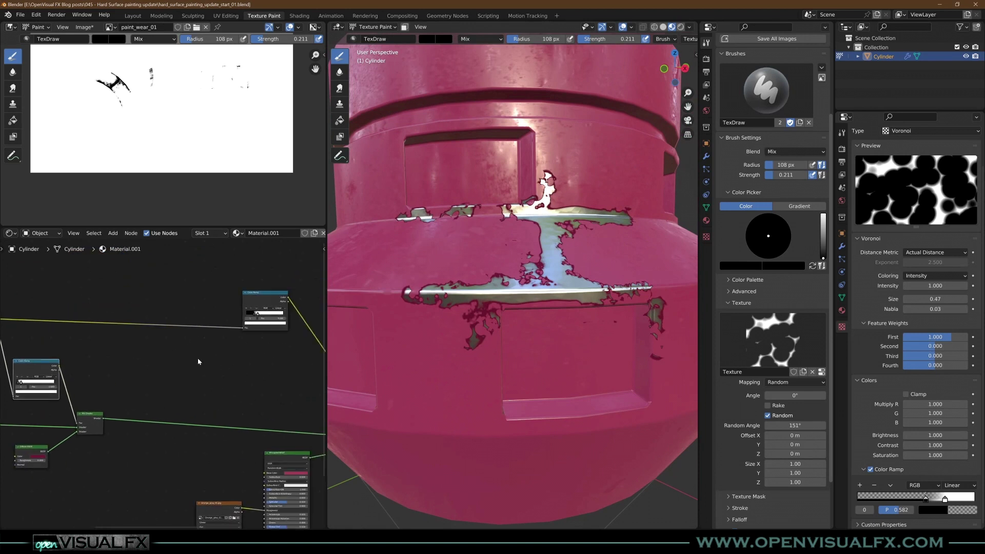
left_click_drag(260, 302, 254, 297)
Preview the paint_wear_01 image output directly on the model and examine the painted mask
middle_click_drag(101, 329, 241, 321)
left_click(118, 309)
left_click(116, 336, "ctrl+shift")
scroll(478, 295, "up", 8)
scroll(493, 298, "down", 5)
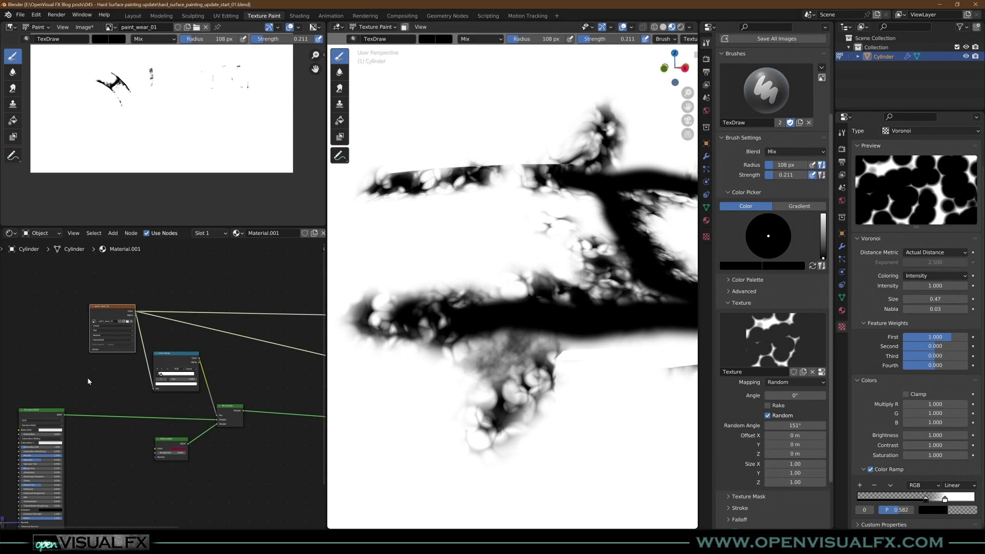
Duplicate the edge Color Ramp, feed it from the paint_wear_01 color output, and place it below the Grunge texture node
middle_click_drag(274, 410, 152, 357)
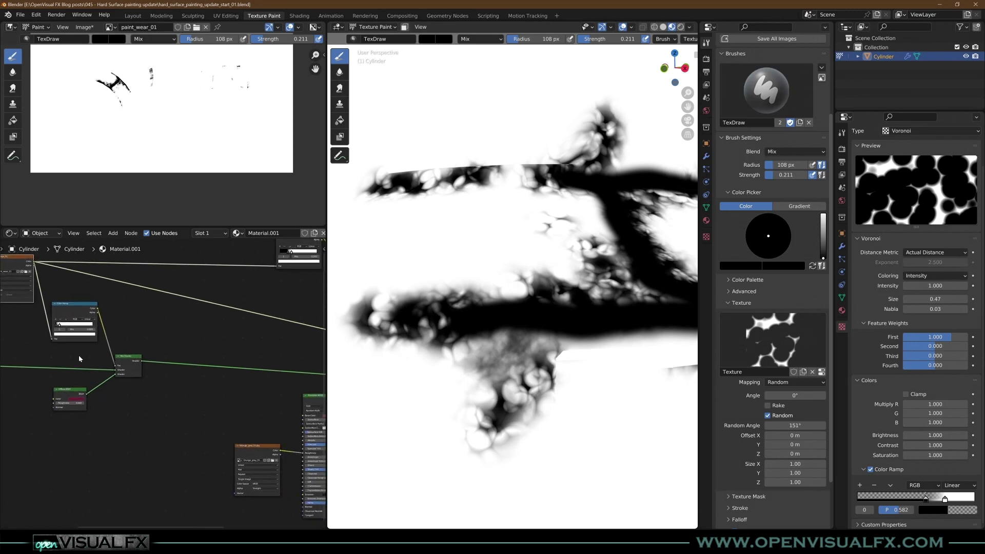
left_click(68, 313)
key("shift+d")
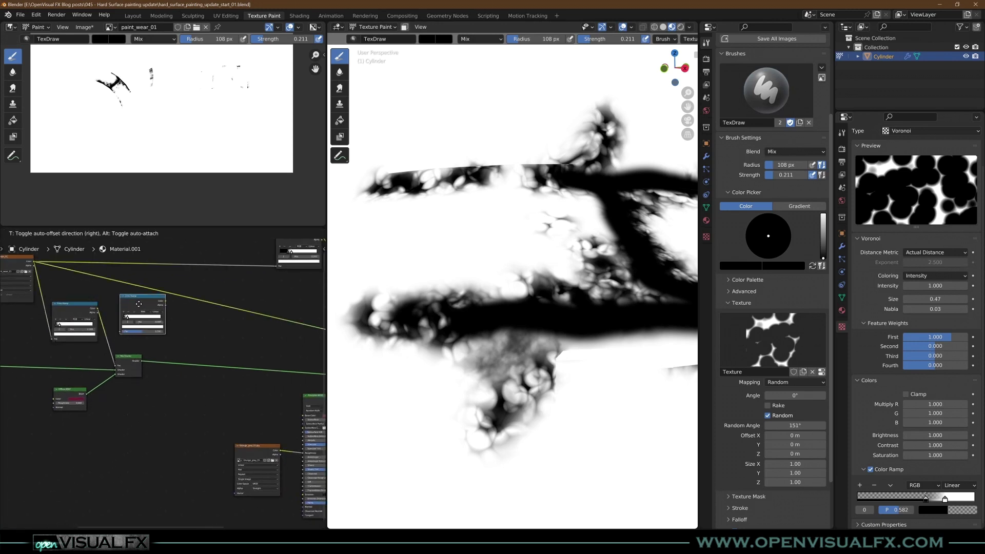
left_click(175, 326)
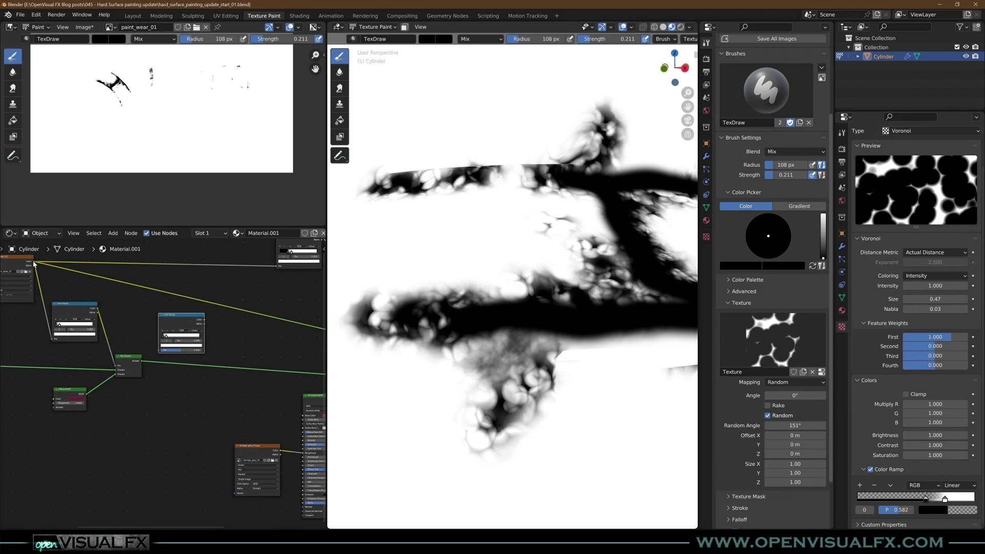
left_click_drag(34, 264, 161, 536)
middle_click_drag(196, 447, 117, 288)
left_click_drag(78, 381, 100, 371)
middle_click_drag(150, 370, 236, 410)
mouse_move(159, 275)
middle_mouse_down()
mouse_move(233, 428)
mouse_move(146, 337)
middle_mouse_up()
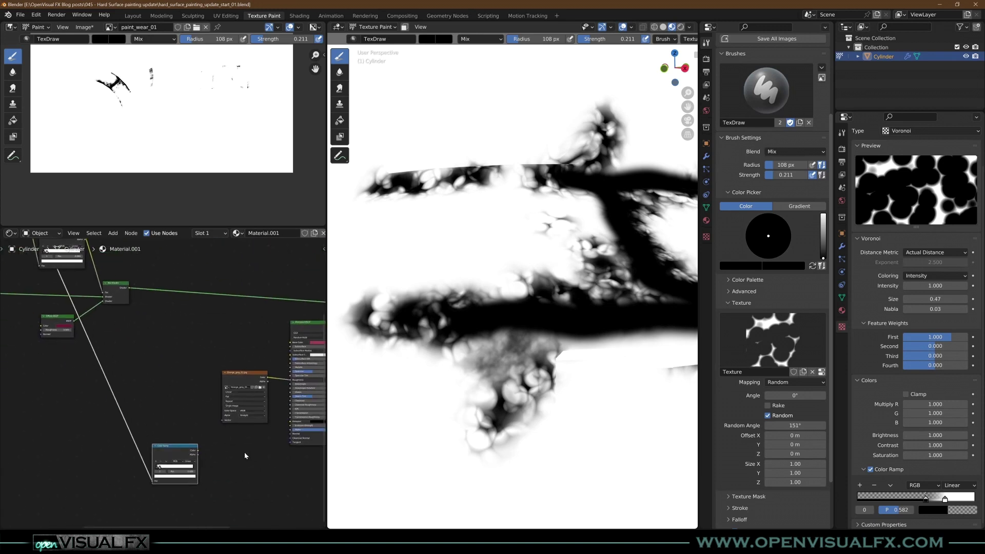
Add a Bump node, connect the duplicated Color Ramp to its Height, and link its Normal to the paint Principled BSDF
scroll(246, 454, "up", 3)
middle_click_drag(245, 451, 158, 442)
scroll(162, 436, "up", 3)
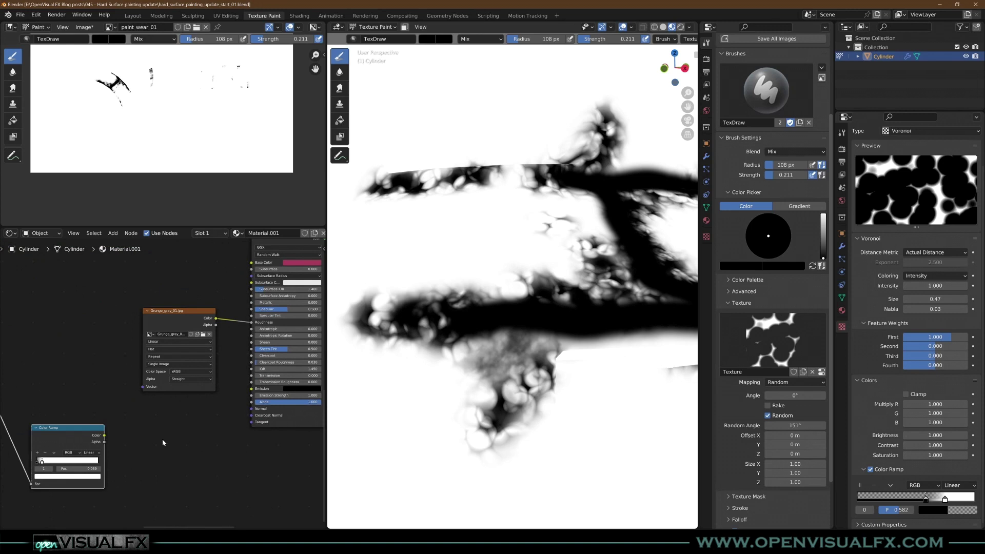
key("shift+a")
mouse_move(177, 472)
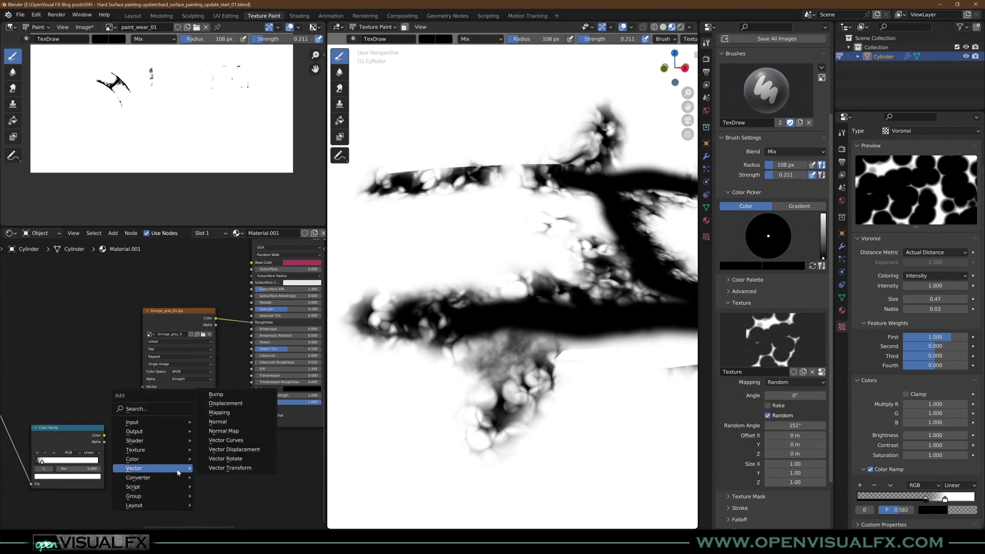
left_click(216, 394)
left_click(183, 419)
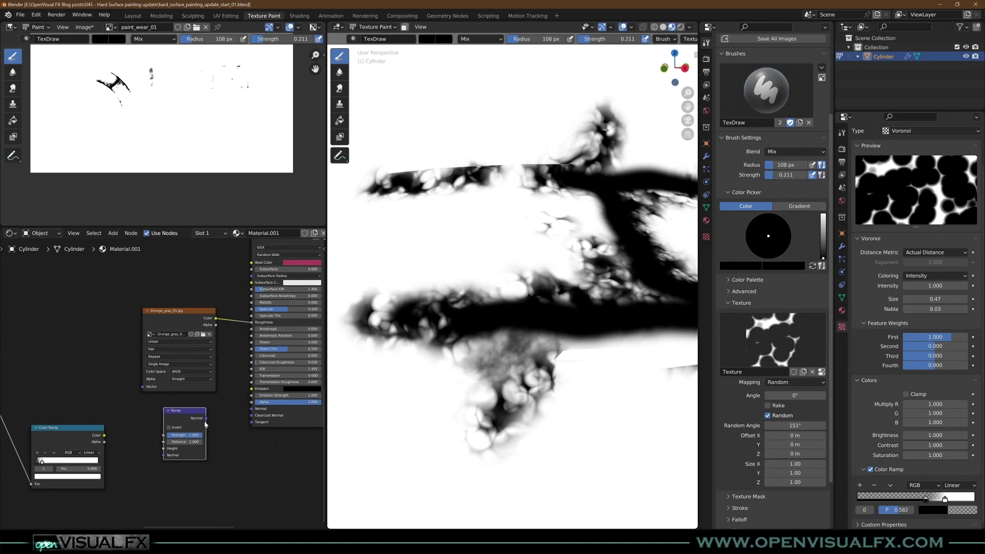
left_click_drag(206, 419, 252, 408)
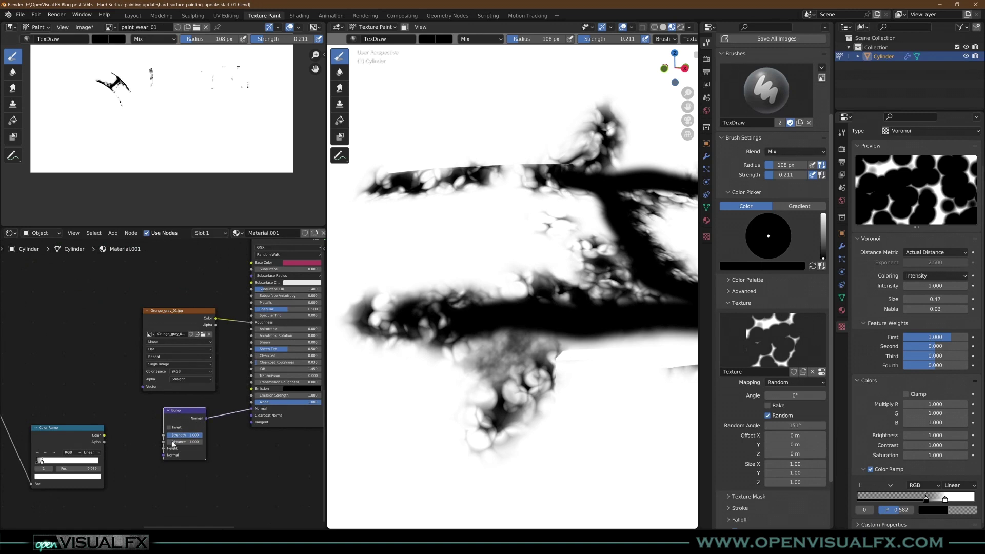
left_click_drag(104, 435, 163, 449)
left_click_drag(86, 435, 98, 428)
Preview the bump Color Ramp on the model and set its black stop to 0.000 and white stop to 1.000
scroll(119, 408, "down", 2)
left_click(101, 424, "ctrl+shift")
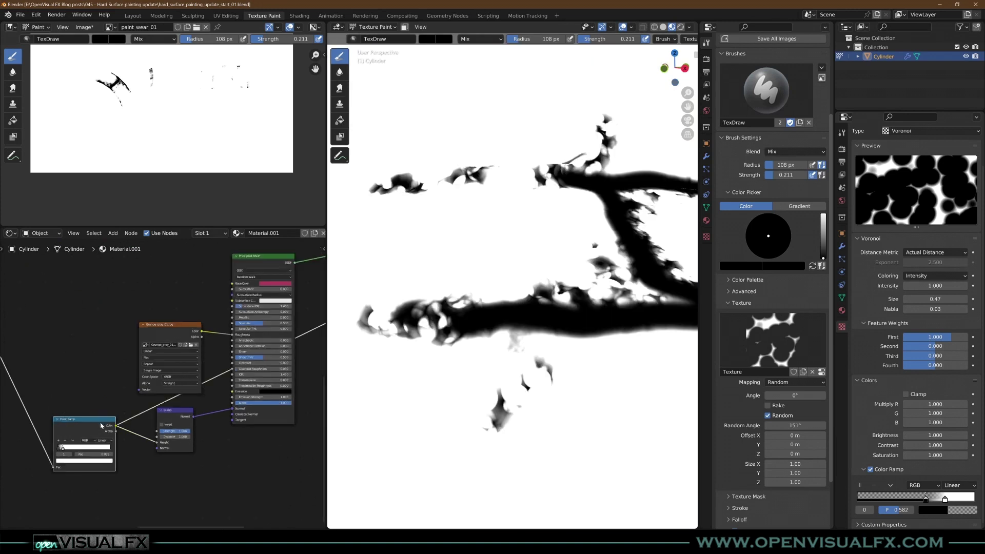
key("KP_Decimal")
left_click_drag(150, 433, 272, 434)
left_click_drag(138, 432, 107, 429)
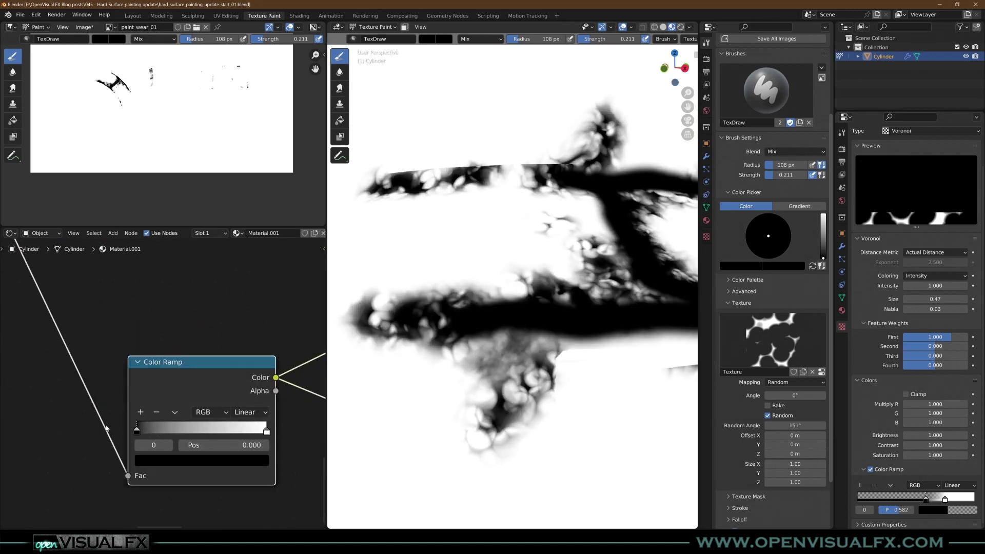
Darken the bump Color Ramp's white stop to light grey
scroll(471, 296, "down", 3)
scroll(471, 295, "up", 2)
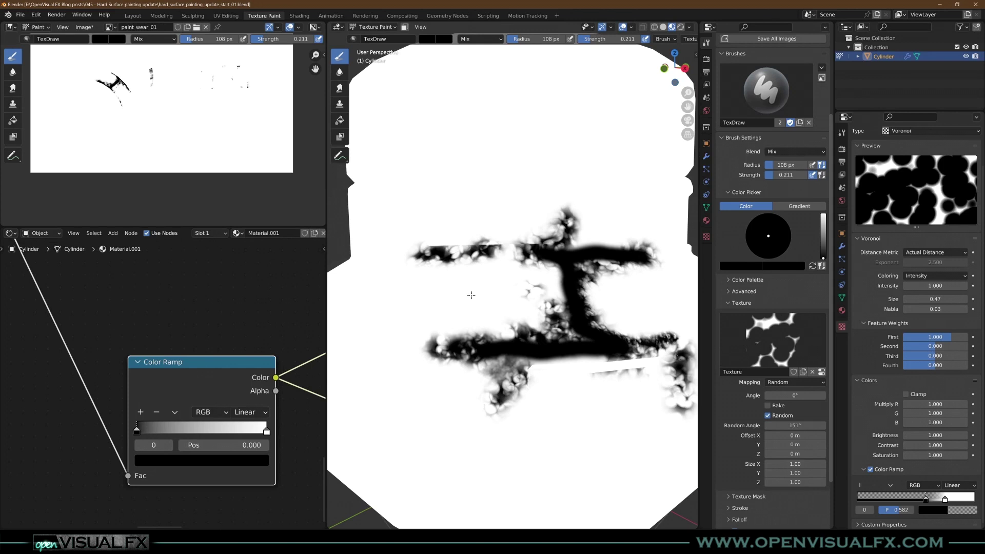
scroll(572, 305, "up", 1)
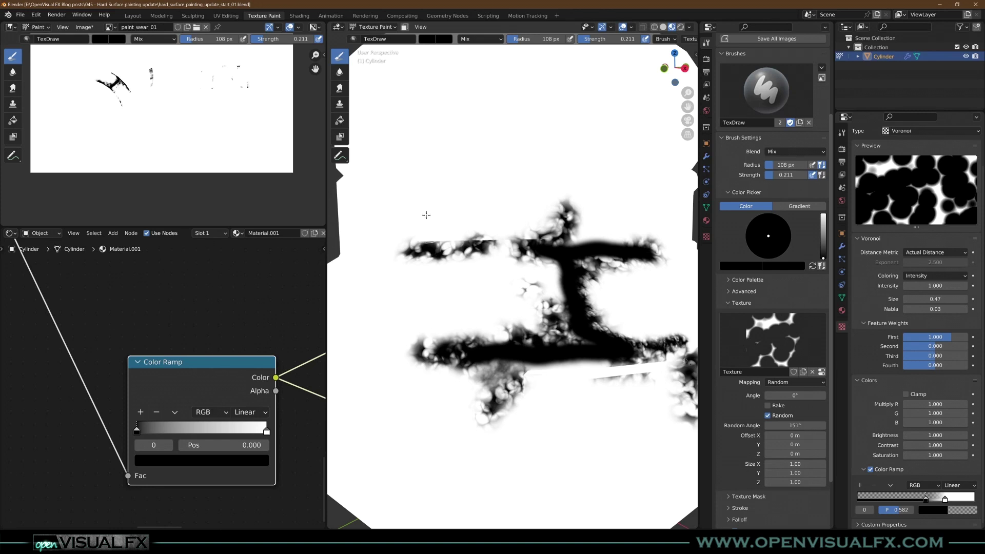
left_click(267, 431)
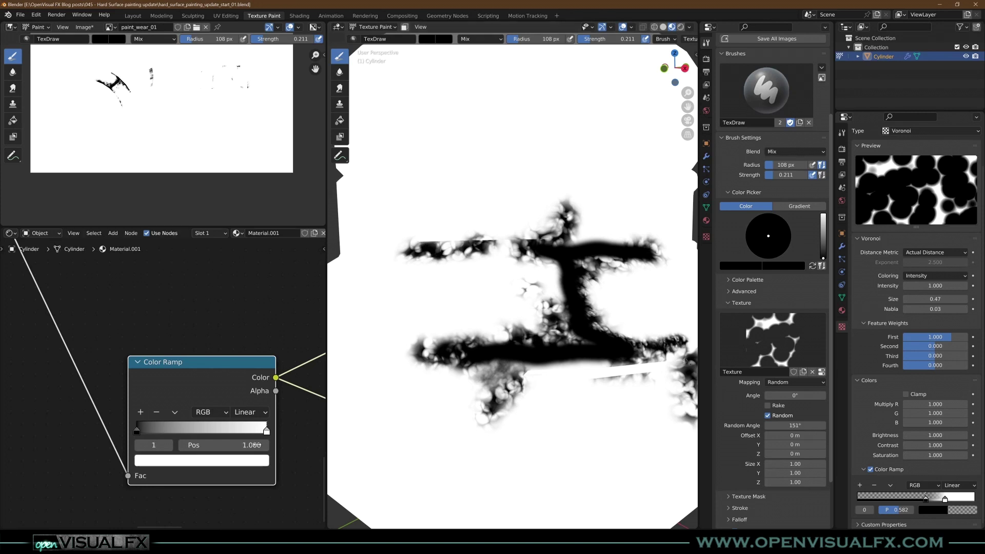
left_click(248, 461)
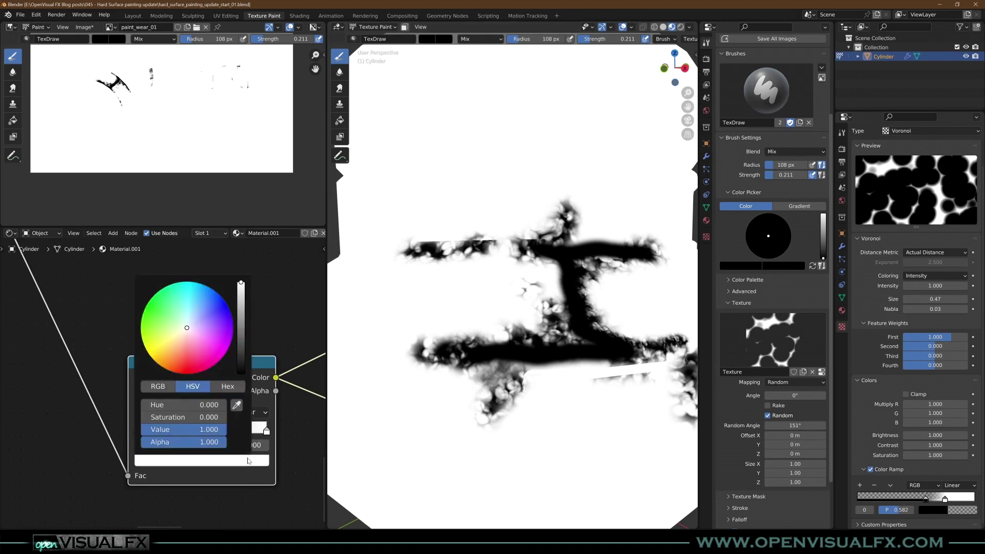
left_click_drag(241, 302, 241, 308)
left_click(223, 309)
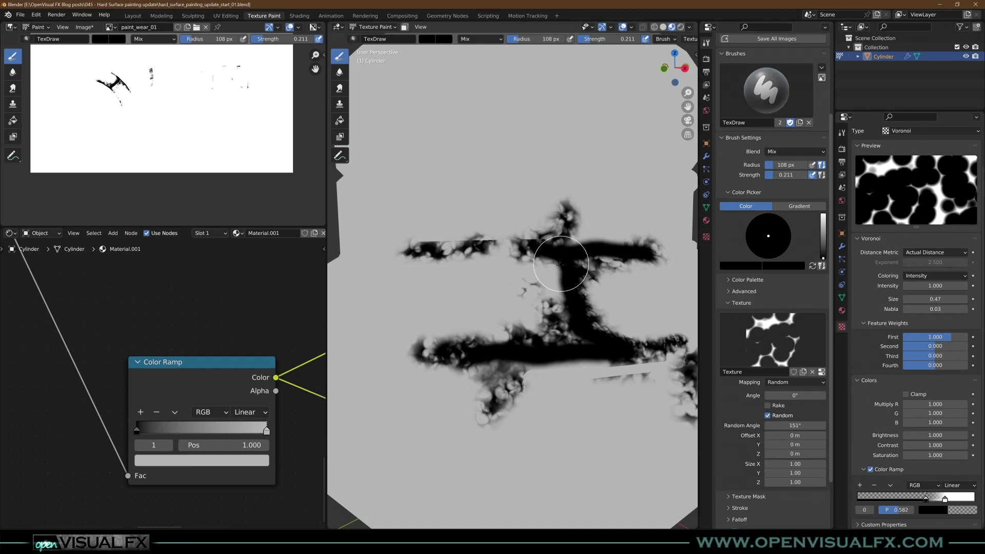
Add a middle stop at position 0.500 to the bump Color Ramp and make it pure white
left_click(413, 346)
left_click(140, 412)
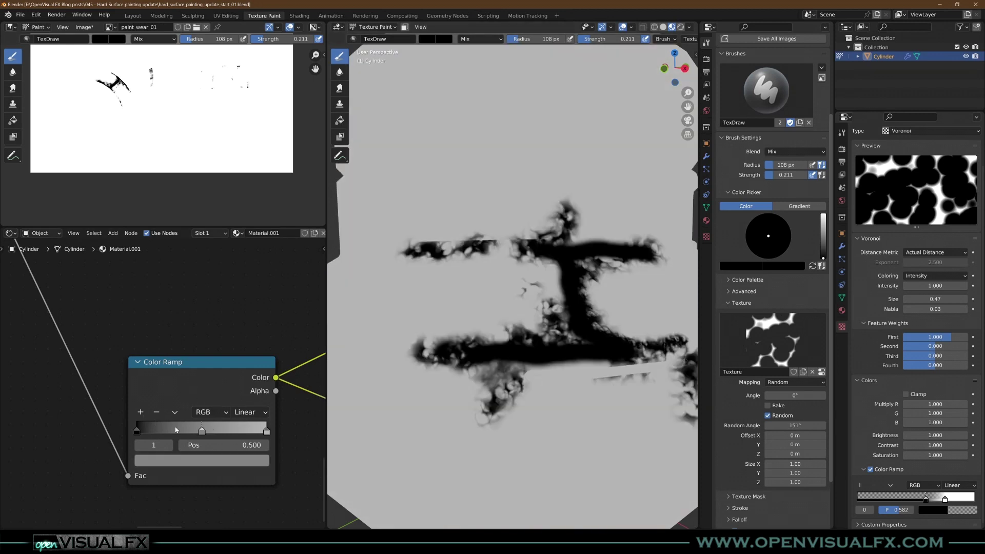
left_click(202, 460)
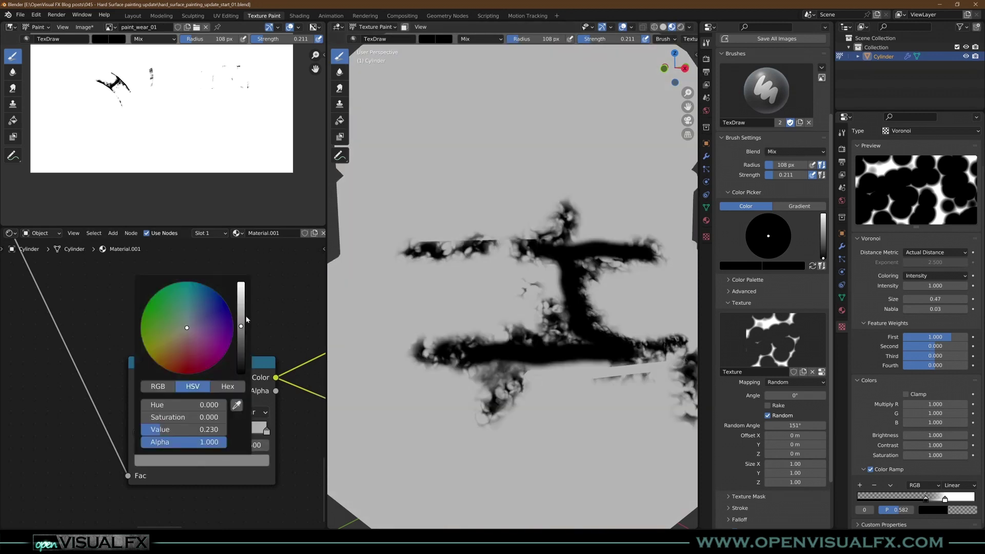
left_click_drag(240, 326, 241, 280)
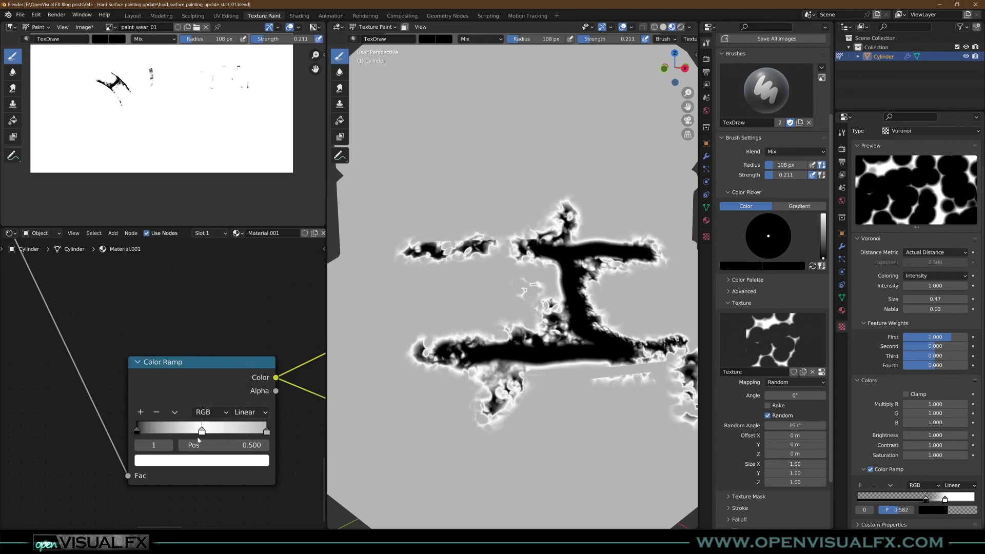
Reposition the bump Color Ramp's white middle stop to 0.398
scroll(198, 440, "up", 1)
left_click_drag(245, 350, 232, 331)
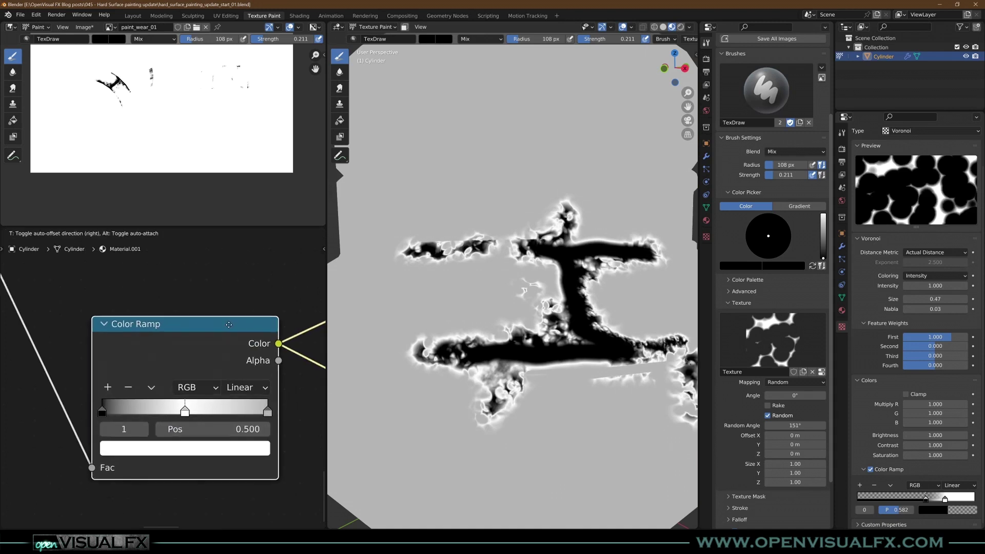
scroll(529, 347, "up", 2)
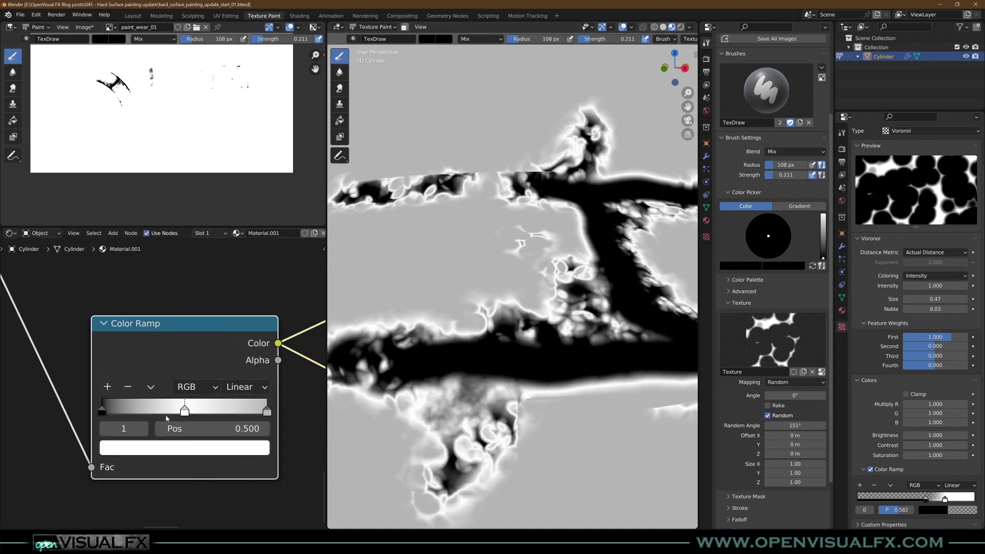
mouse_move(185, 411)
left_mouse_down()
mouse_move(204, 409)
mouse_move(145, 413)
mouse_move(158, 412)
left_mouse_up()
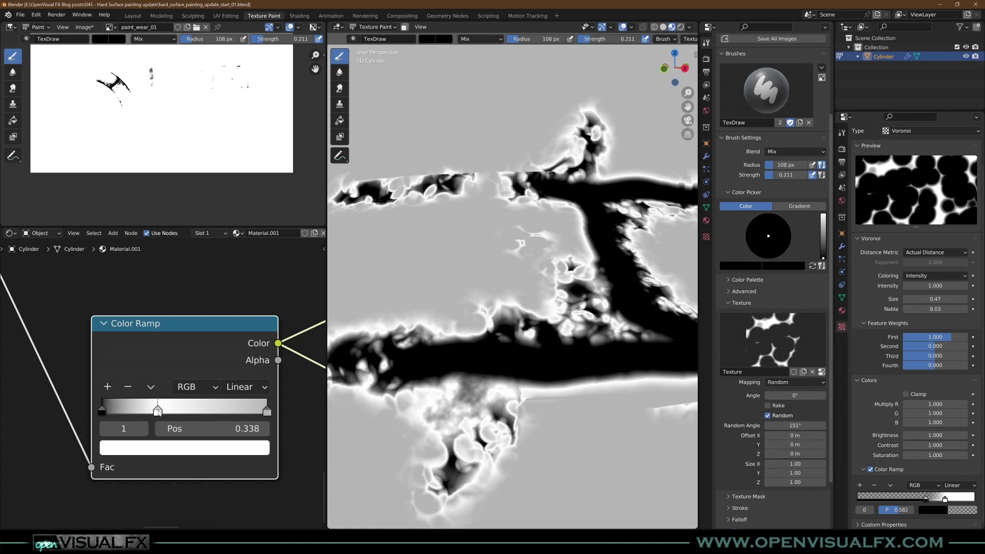
scroll(518, 285, "down", 2)
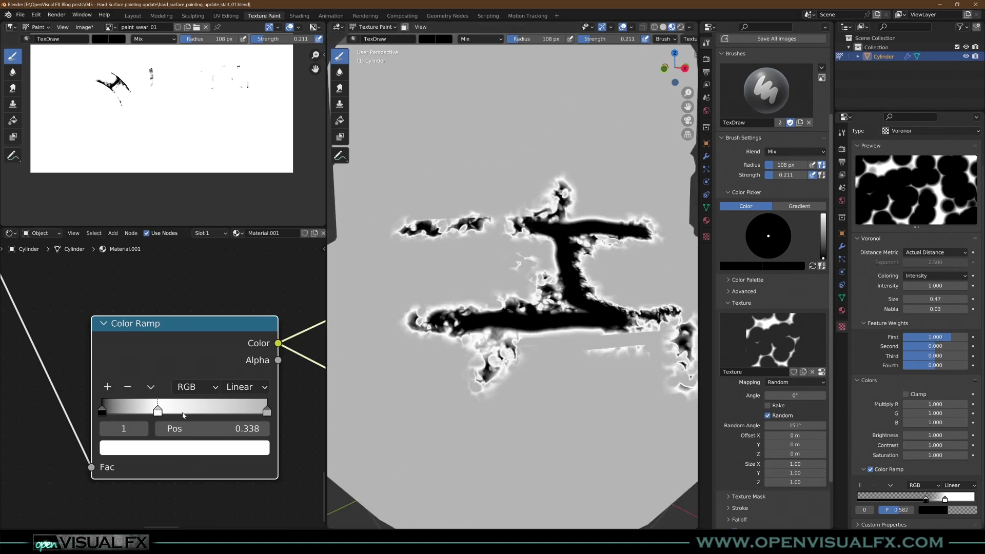
left_click_drag(158, 411, 168, 411)
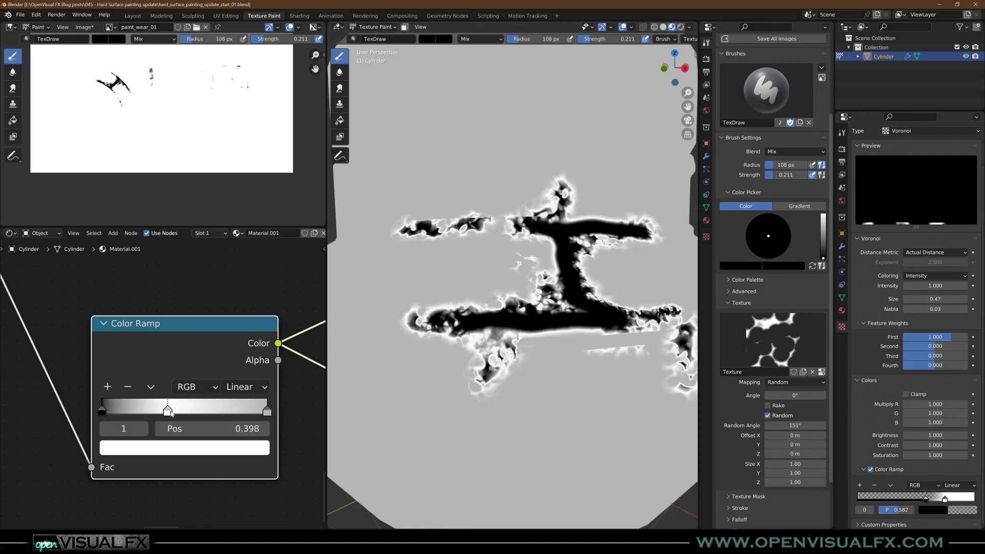
Move the bump ramp's black stop slightly inward and add a pure white stop at position 0.683
left_click_drag(103, 413, 214, 410)
left_click(108, 387)
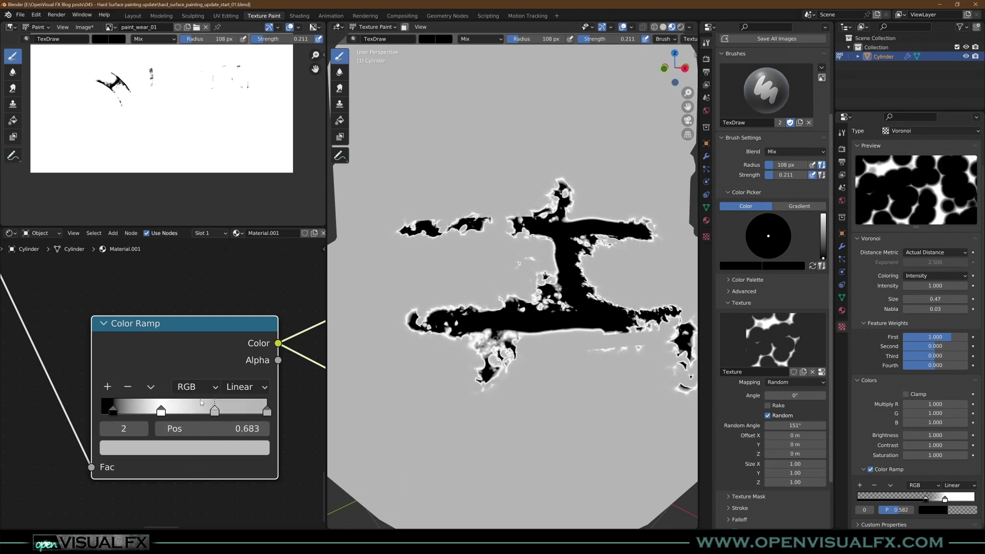
left_click(185, 449)
left_click_drag(234, 253, 234, 225)
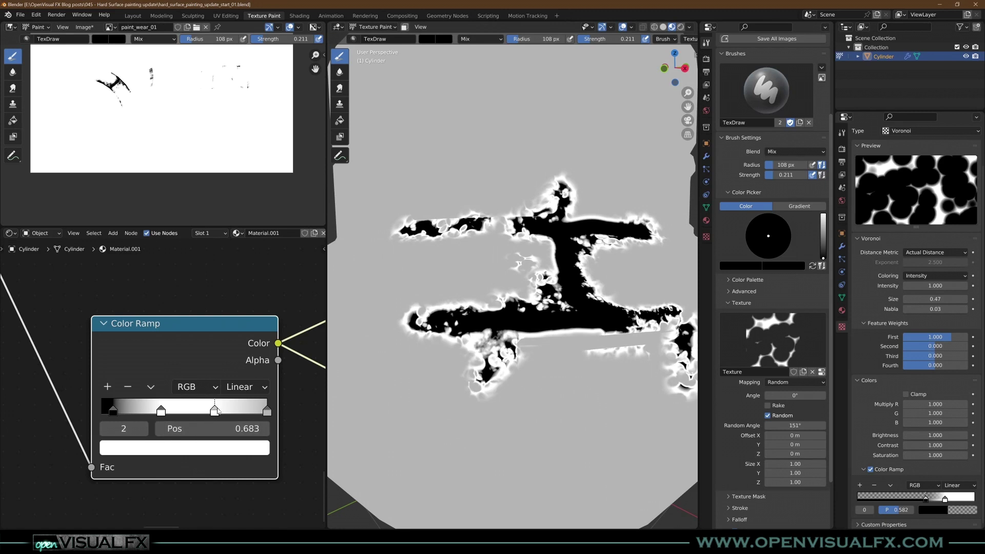
Move the bump ramp's second white stop to position 0.579 to tighten the raised paint rim
left_click_drag(215, 410, 184, 409)
scroll(532, 355, "up", 5)
scroll(532, 354, "down", 2)
scroll(491, 348, "up", 2)
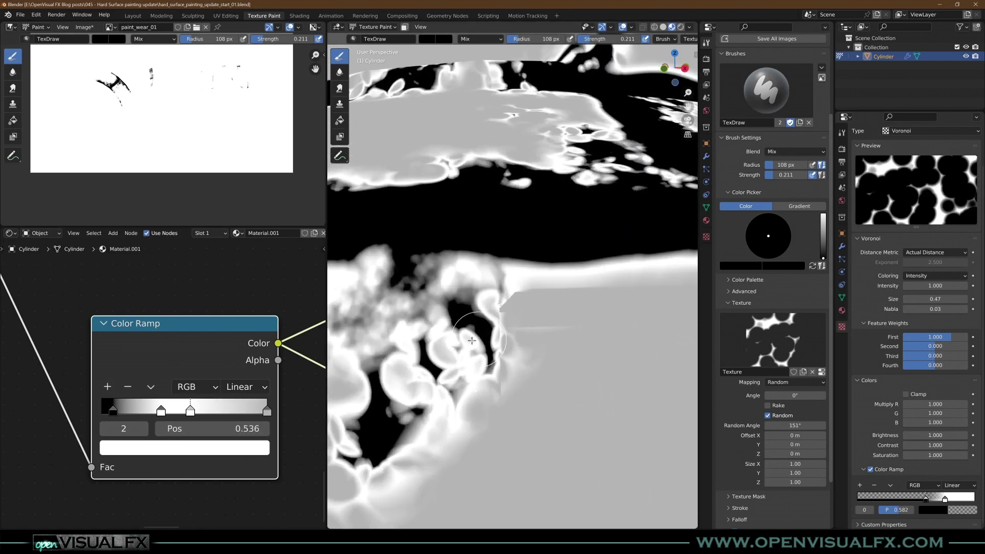
mouse_move(190, 414)
left_mouse_down()
mouse_move(213, 416)
mouse_move(199, 416)
left_mouse_up()
Route the Mix Shader back to the Material Output so the model shows the complete painted-metal material
scroll(165, 428, "down", 4)
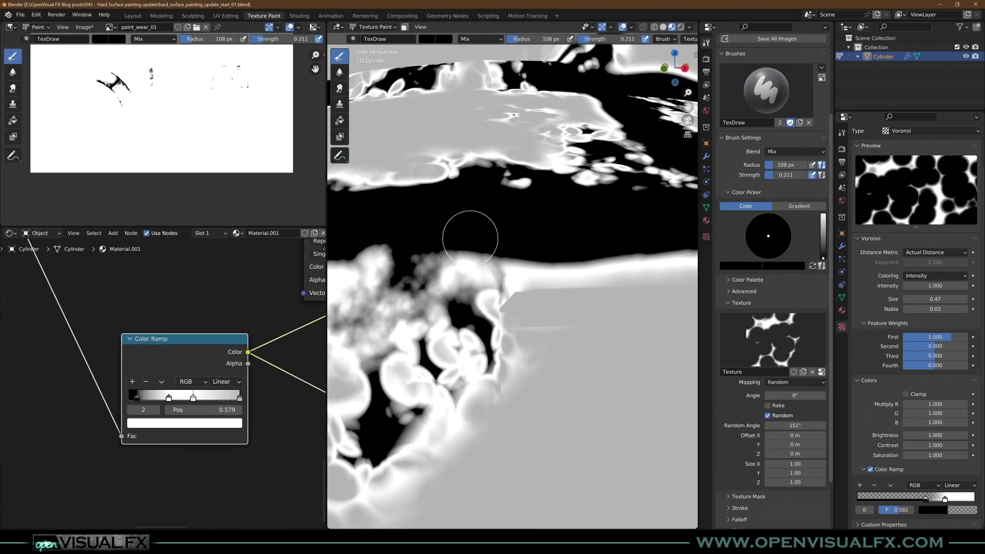
scroll(166, 428, "down", 6)
middle_click_drag(165, 428, 9, 523)
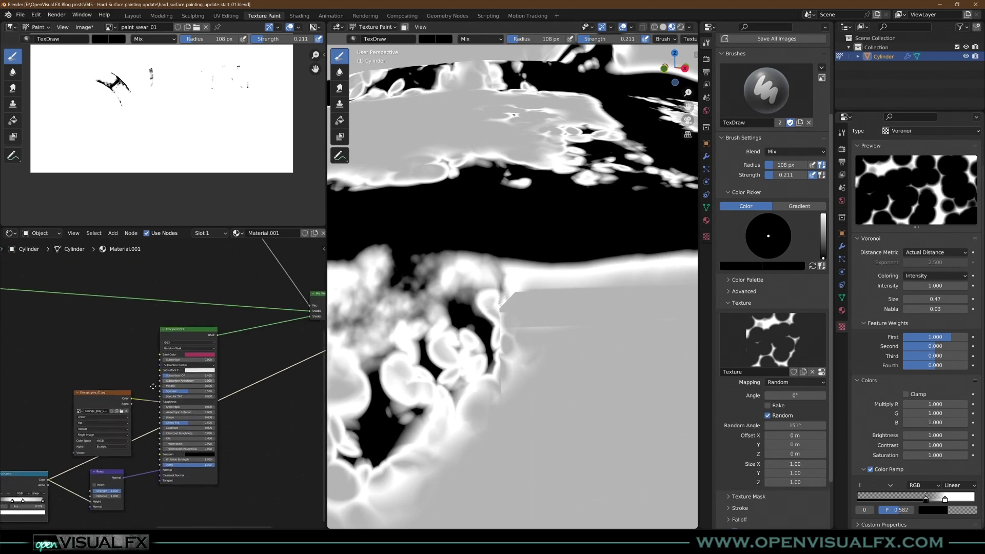
middle_click_drag(299, 312, 159, 369)
left_click(196, 354, "ctrl+shift")
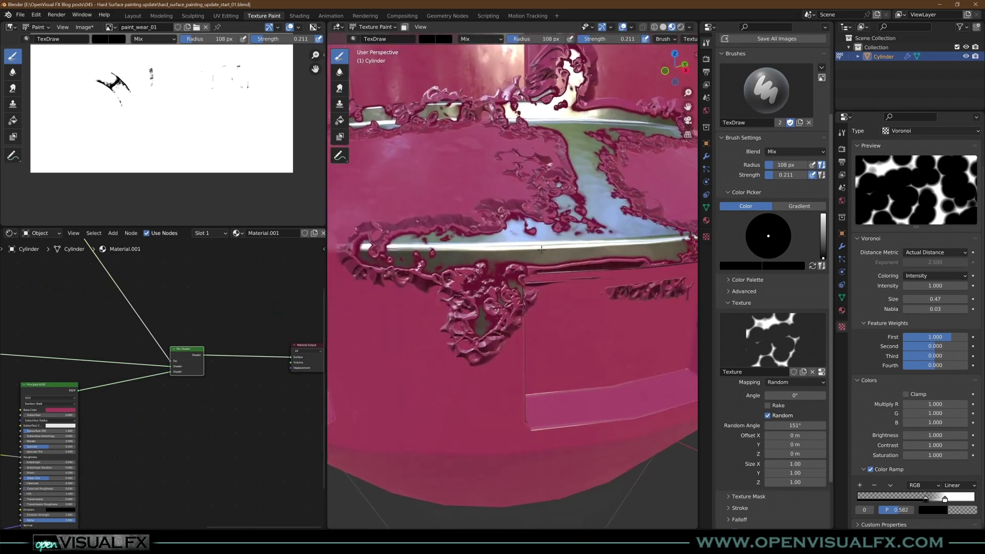
middle_click_drag(541, 250, 547, 277)
Set the Bump node's Strength to 0.300
middle_click_drag(136, 430, 265, 328)
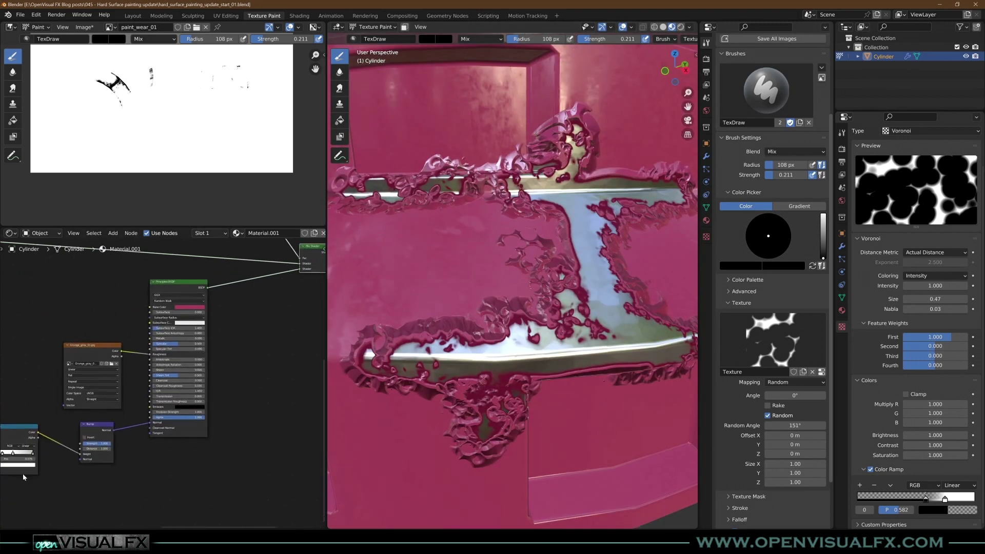
scroll(108, 443, "up", 3)
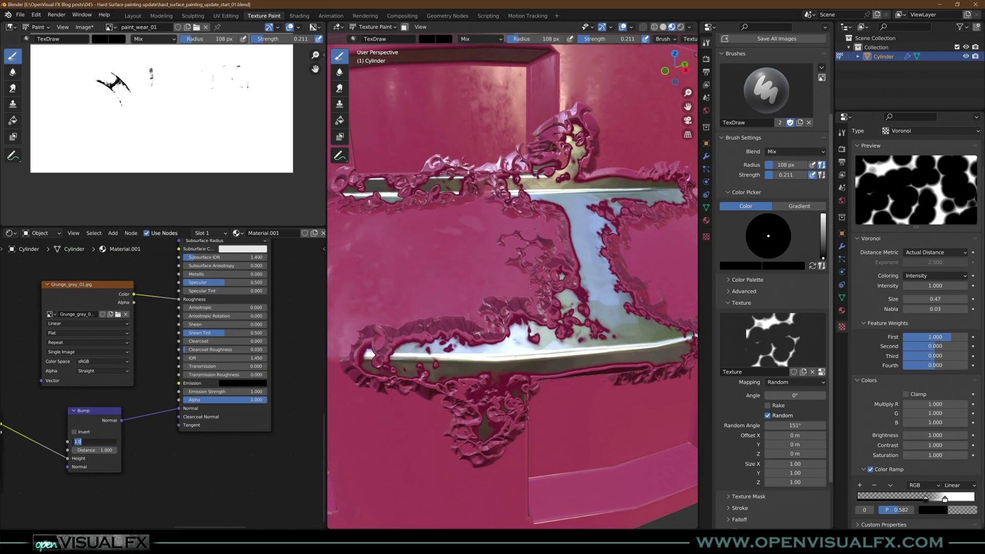
key("Return")
middle_click_drag(533, 284, 470, 283)
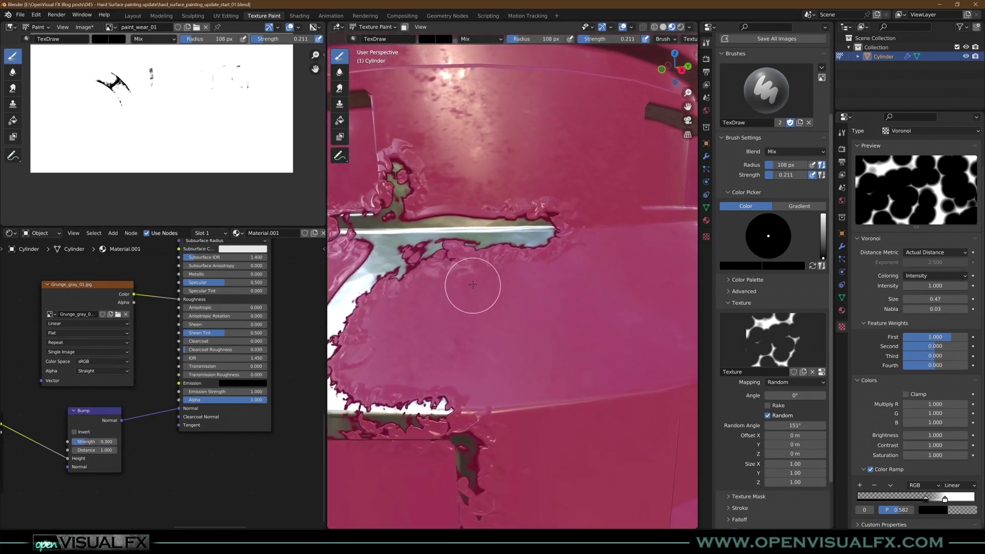
scroll(471, 283, "up", 4)
scroll(466, 268, "up", 3)
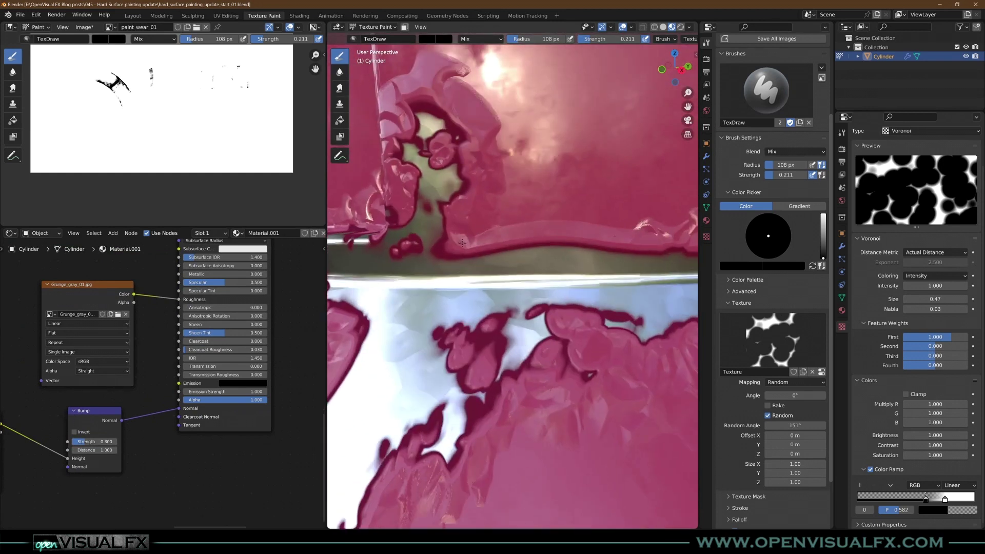
scroll(469, 315, "down", 2)
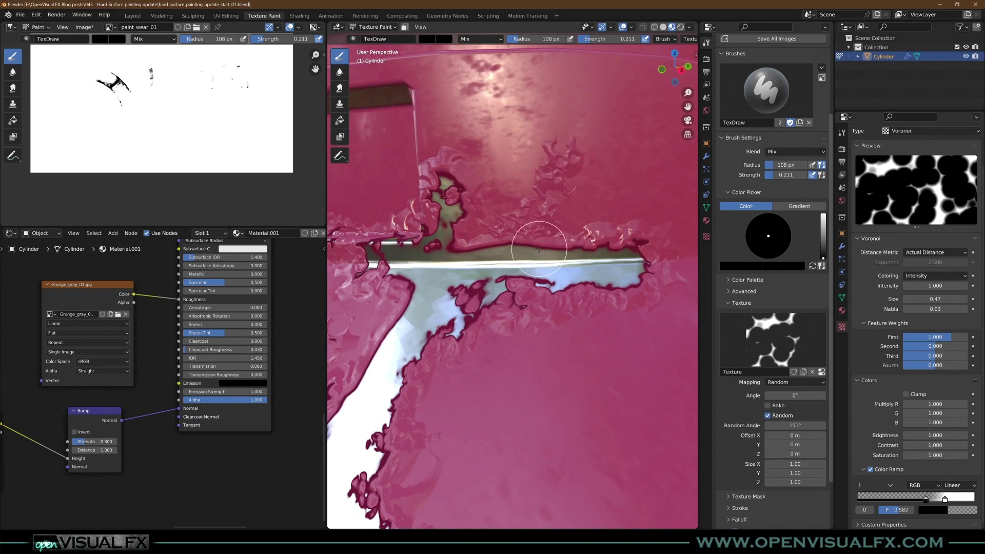
Set the brush strength to 0.140 and radius to 218 px, painting faint bumps around the bare-metal patch
middle_click_drag(539, 250, 541, 233, "shift")
key("shift+f")
left_click(542, 213)
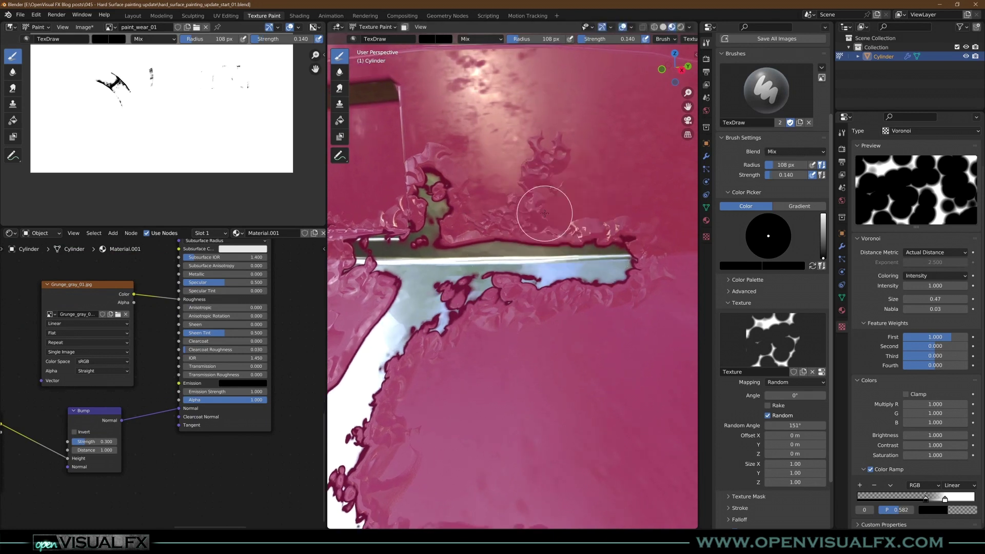
key("f")
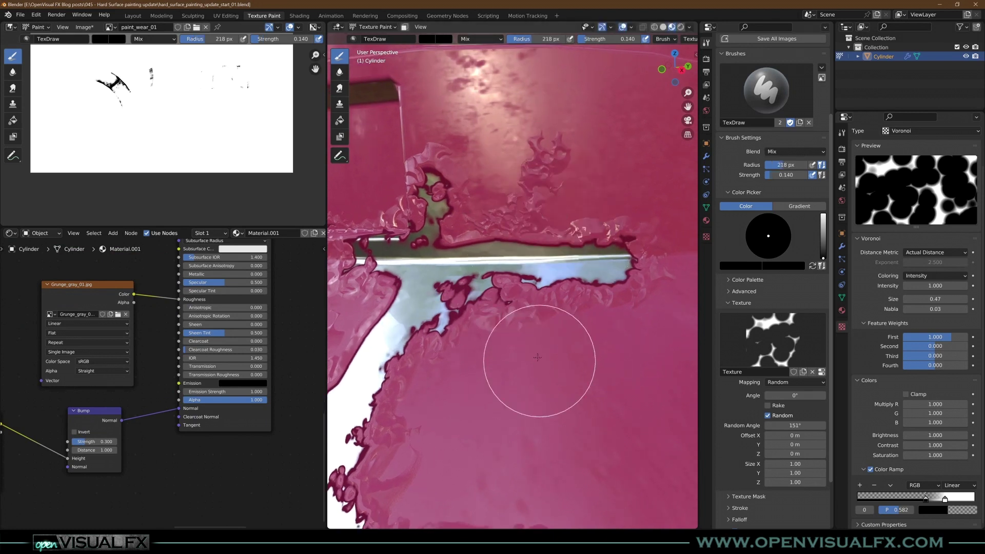
left_click(451, 375)
scroll(461, 381, "down", 1)
middle_click_drag(462, 381, 472, 391)
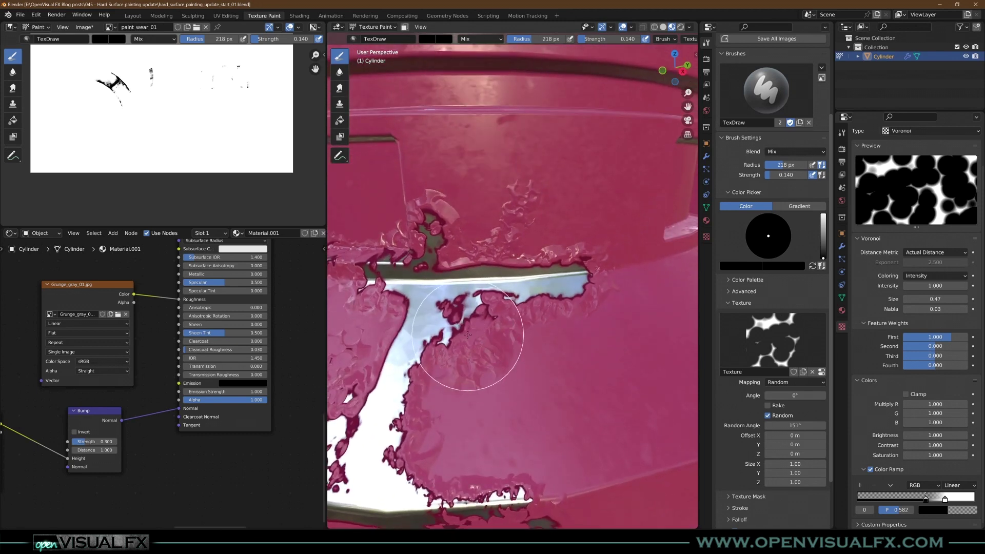
Set the brush strength to 0.302 and radius to 138 px, and paint stronger chips beside the vertical bare-metal strip
key("shift+f")
left_click(486, 334)
key("f")
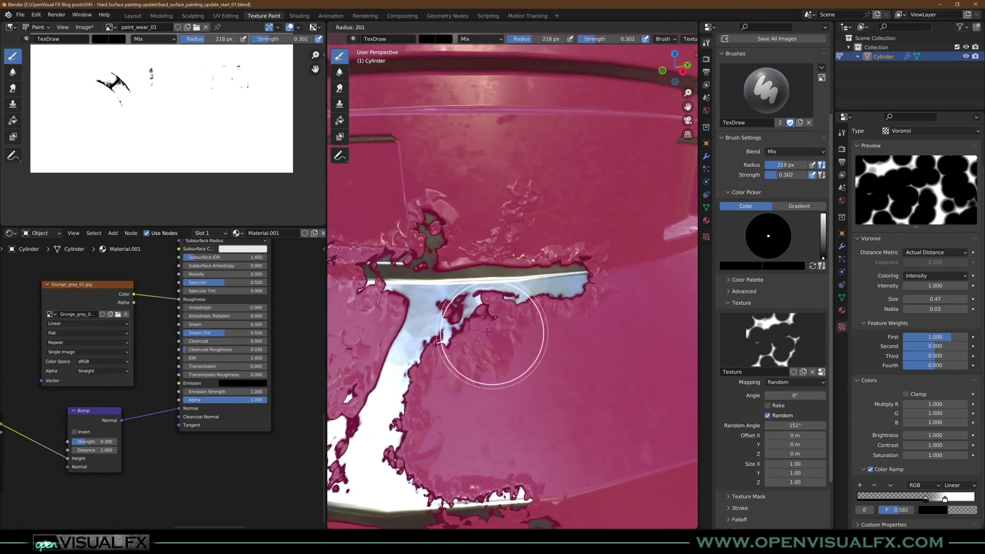
left_click(472, 329)
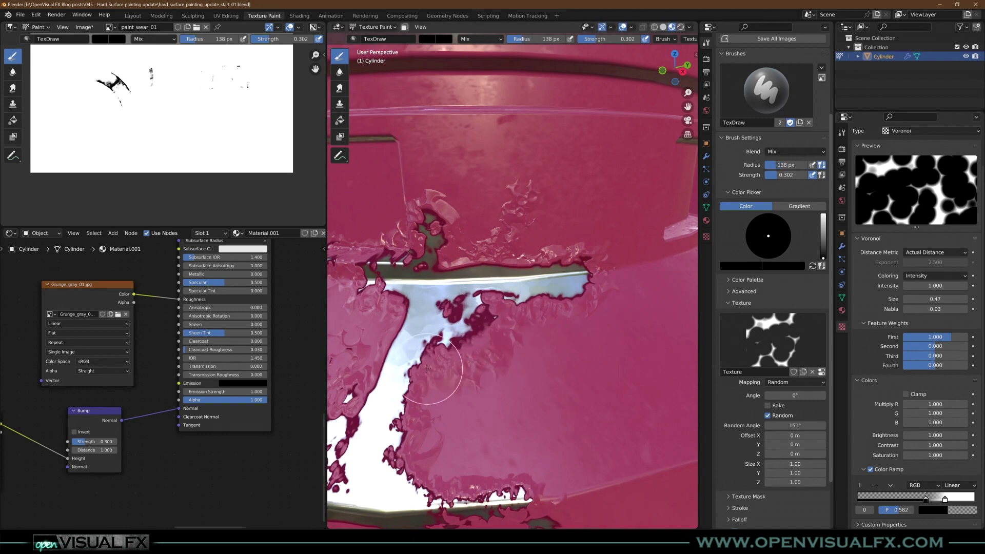
mouse_move(420, 401)
left_mouse_down()
mouse_move(449, 428)
mouse_move(511, 405)
mouse_move(468, 438)
mouse_move(507, 378)
left_mouse_up()
Set the brush strength to 0.072 and radius to 163 px, and paint subtle bumps on the paint around the chips
key("shift+f")
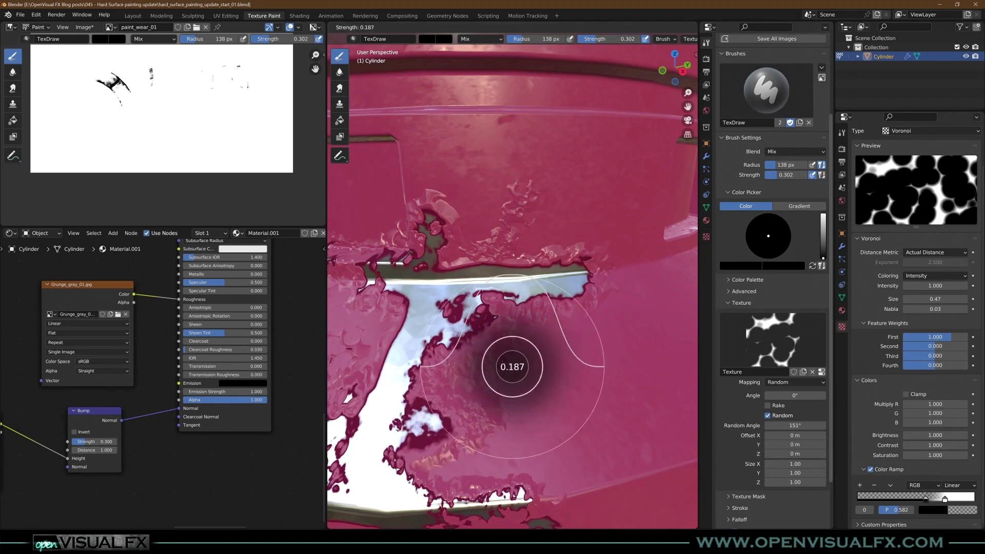
left_click(492, 363)
key("f")
left_click(527, 337)
middle_click_drag(460, 312, 508, 318, "shift")
scroll(571, 305, "down", 2)
scroll(541, 314, "up", 4)
scroll(507, 320, "down", 3)
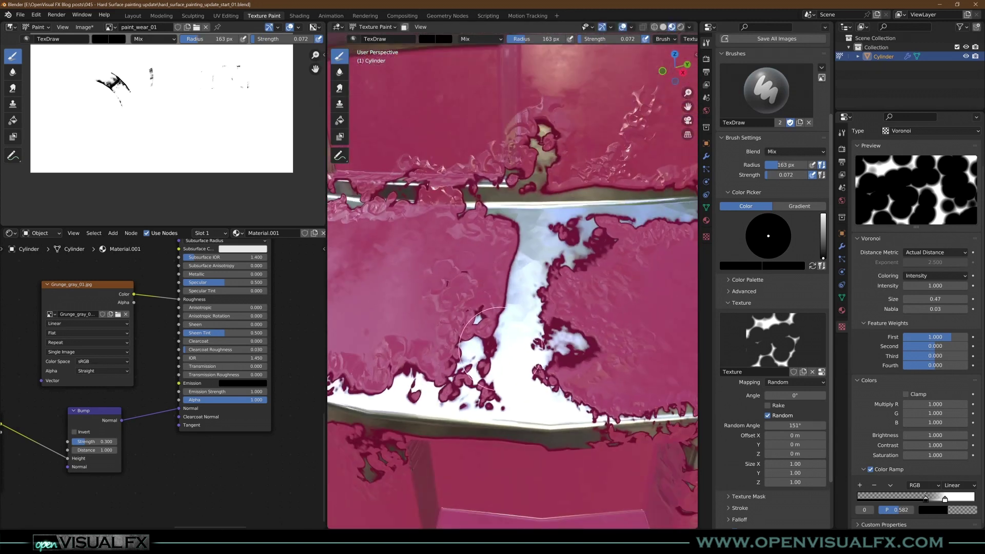
Set the brush texture's Random Angle to 167° and paint faint bumps around the worn edges from several sides
left_click_drag(785, 425, 794, 425)
middle_click_drag(396, 352, 434, 363)
mouse_move(396, 422)
middle_mouse_down()
mouse_move(462, 392)
mouse_move(461, 346)
mouse_move(429, 346)
middle_mouse_up()
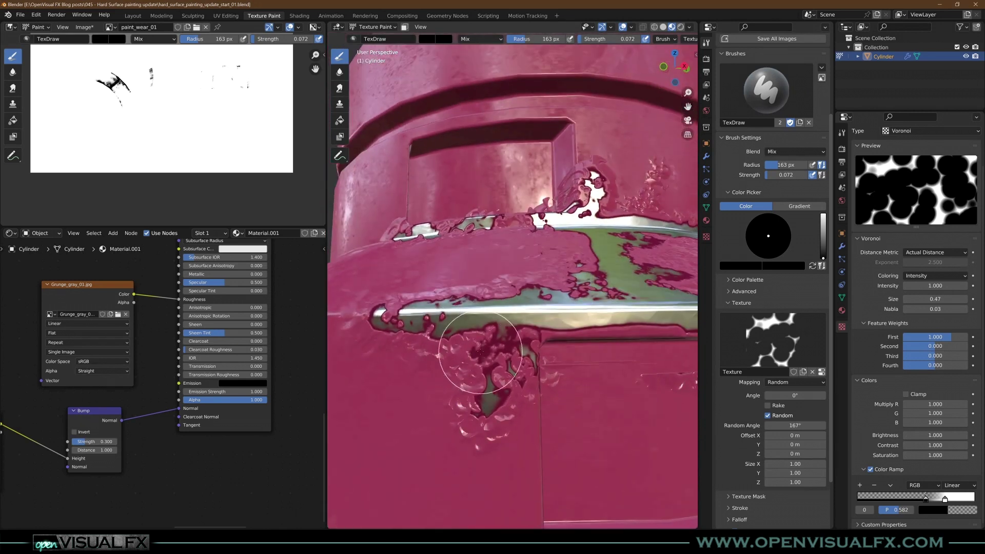
middle_click_drag(568, 362, 521, 340)
mouse_move(590, 340)
middle_mouse_down()
mouse_move(579, 356)
mouse_move(504, 310)
mouse_move(506, 286)
middle_mouse_up()
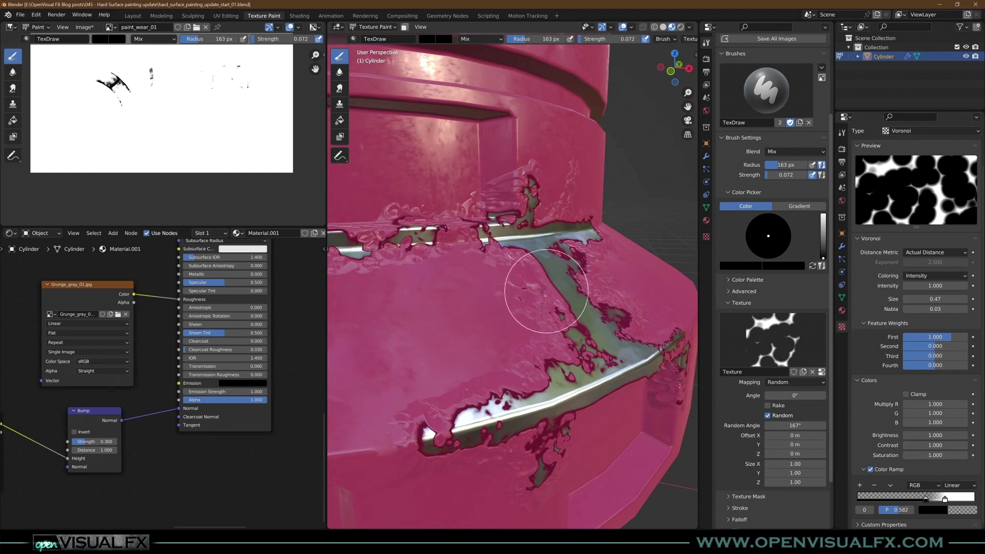
middle_click_drag(539, 341, 567, 330)
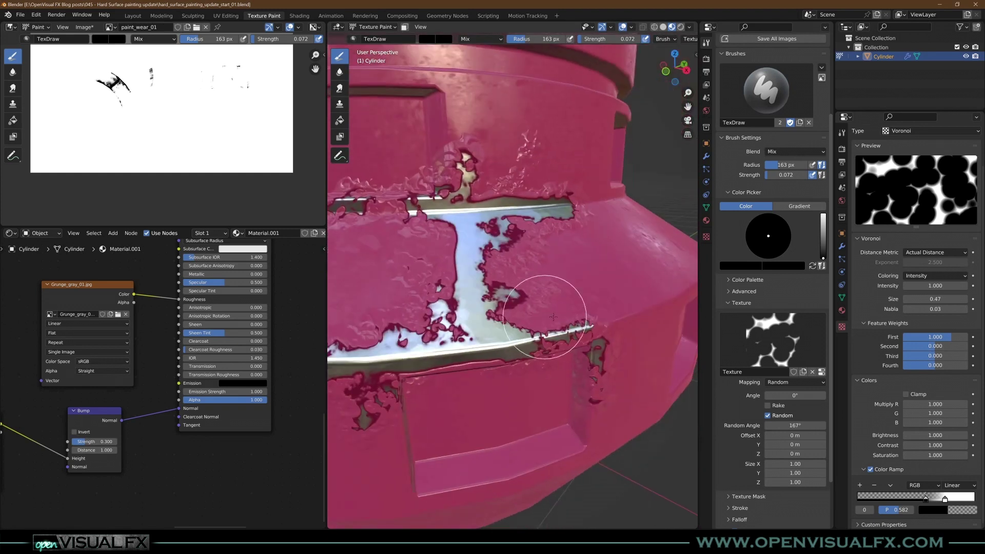
Change the brush texture type to Musgrave and paint a light stroke on the paint beside the vertical bare-metal strip
scroll(904, 208, "up", 2)
left_click(914, 175)
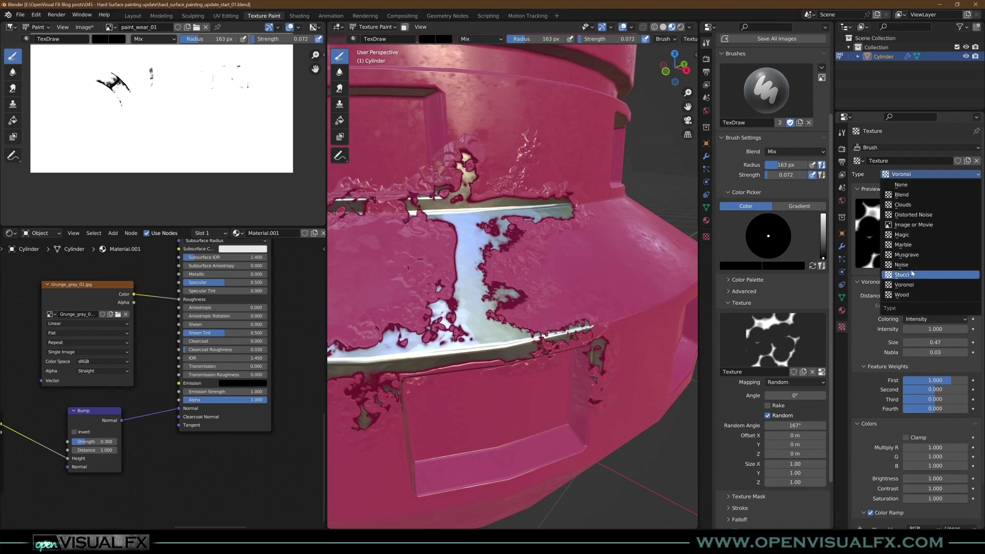
left_click(907, 255)
scroll(411, 334, "up", 3)
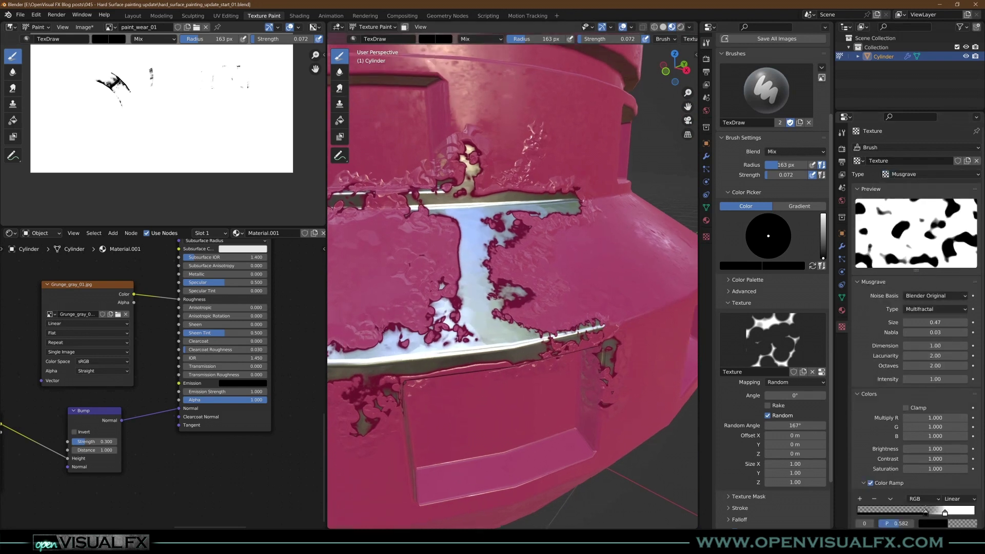
middle_click_drag(384, 322, 445, 301)
mouse_move(451, 262)
left_mouse_down()
mouse_move(434, 260)
mouse_move(467, 256)
mouse_move(396, 239)
left_mouse_up()
Set the brush strength to 0.515 and radius to 91 px, and paint chipped wear along the rim above the recessed panel
middle_click_drag(401, 246, 564, 264, "shift")
scroll(454, 250, "down", 2)
key("shift+f")
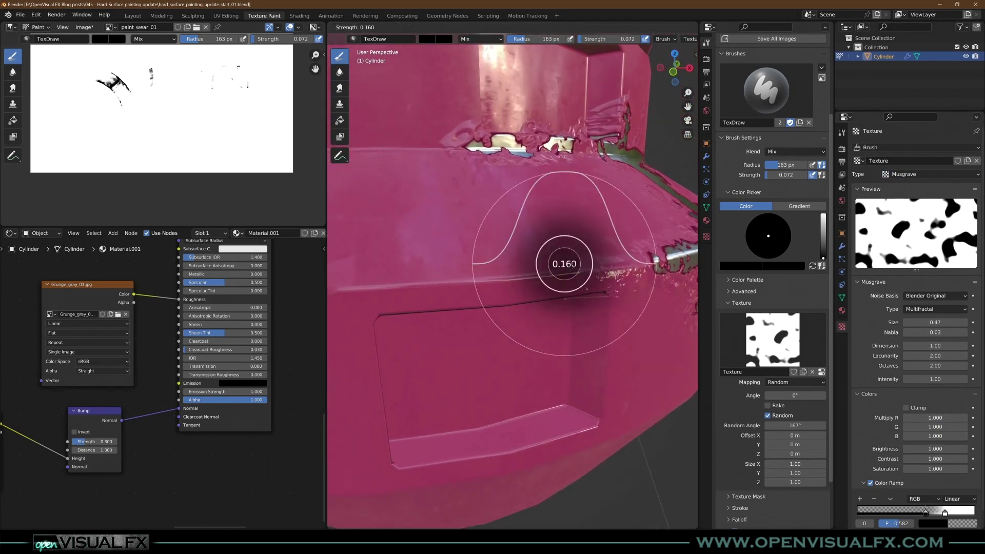
left_click(604, 267)
key("f")
left_click(586, 262)
mouse_move(586, 262)
left_mouse_down()
mouse_move(537, 282)
mouse_move(495, 282)
mouse_move(533, 286)
mouse_move(433, 281)
mouse_move(486, 277)
mouse_move(483, 222)
left_mouse_up()
Paint a chipped patch extending upward from the worn rim above the recessed panel, plus a small isolated chip
scroll(486, 271, "up", 6)
scroll(483, 223, "down", 8)
middle_click_drag(482, 226, 492, 248)
scroll(494, 242, "up", 3)
scroll(494, 242, "up", 3)
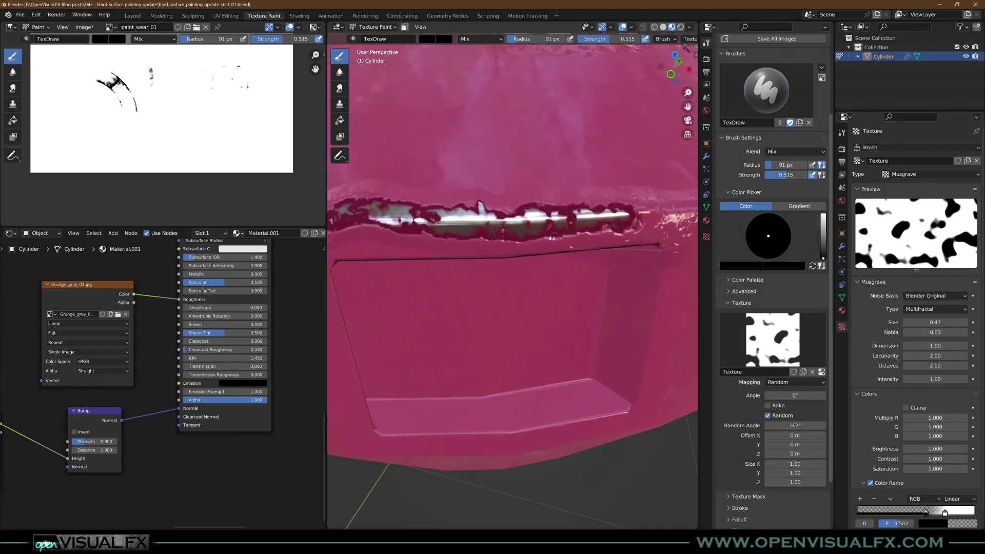
mouse_move(483, 211)
left_mouse_down()
mouse_move(468, 145)
mouse_move(487, 171)
mouse_move(539, 173)
mouse_move(423, 139)
left_mouse_up()
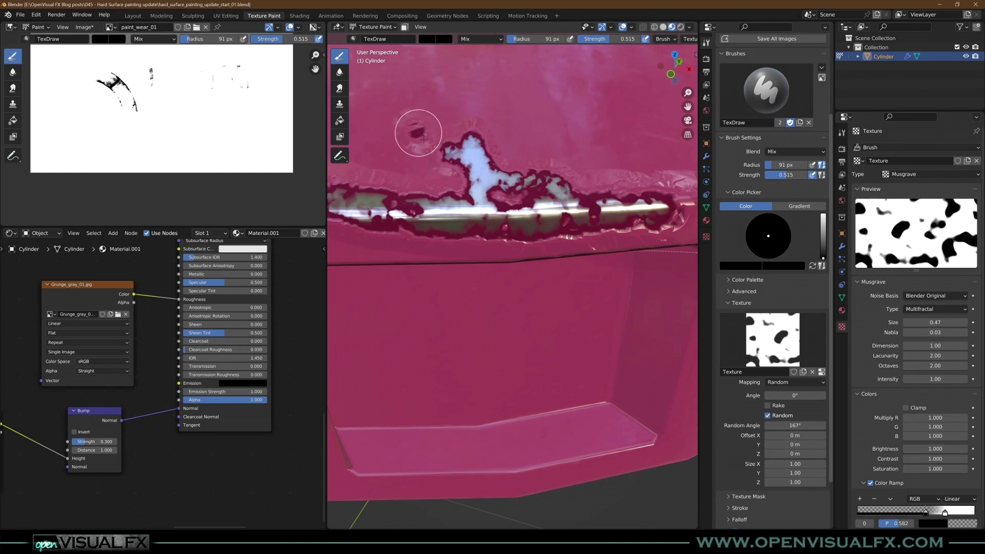
scroll(483, 188, "down", 3)
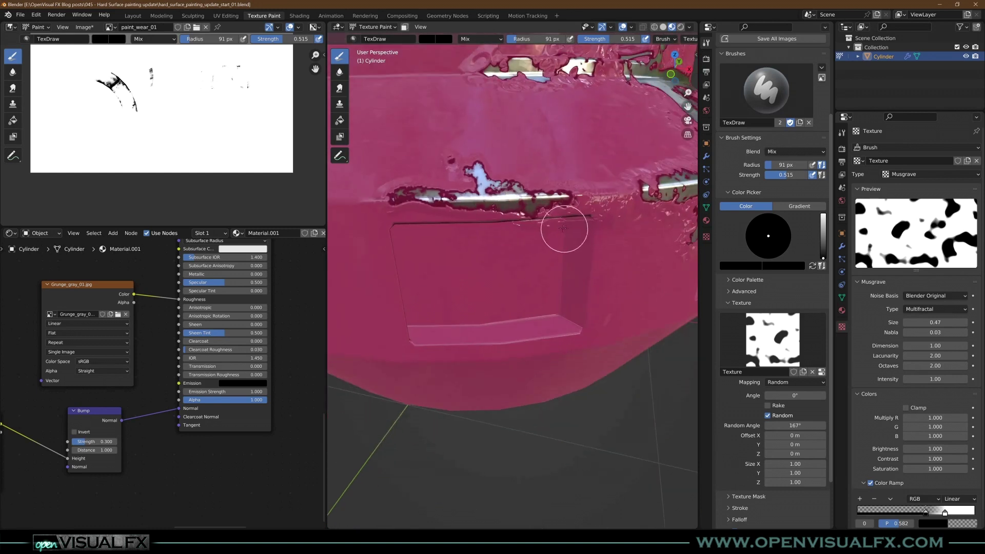
Change the brush texture type to Clouds and paint faint speckled bumps on the paint above the worn rim
left_click(920, 174)
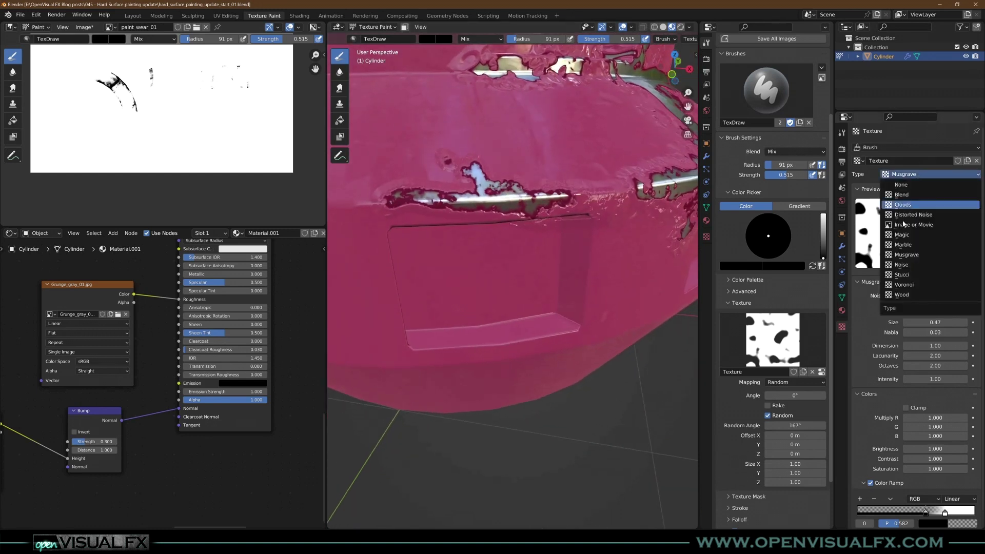
left_click(906, 205)
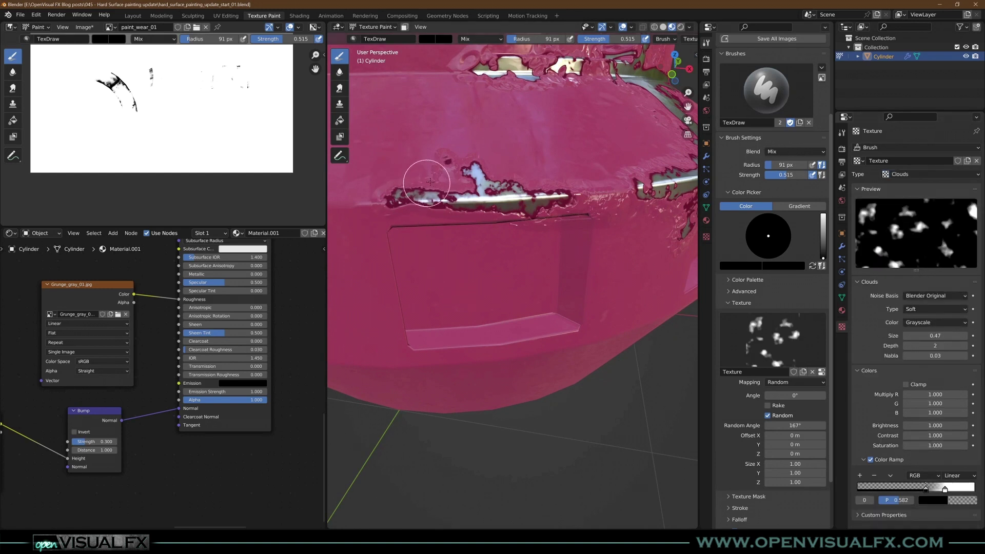
middle_click_drag(429, 185, 444, 208, "shift")
middle_click_drag(487, 156, 491, 167)
scroll(490, 166, "up", 2)
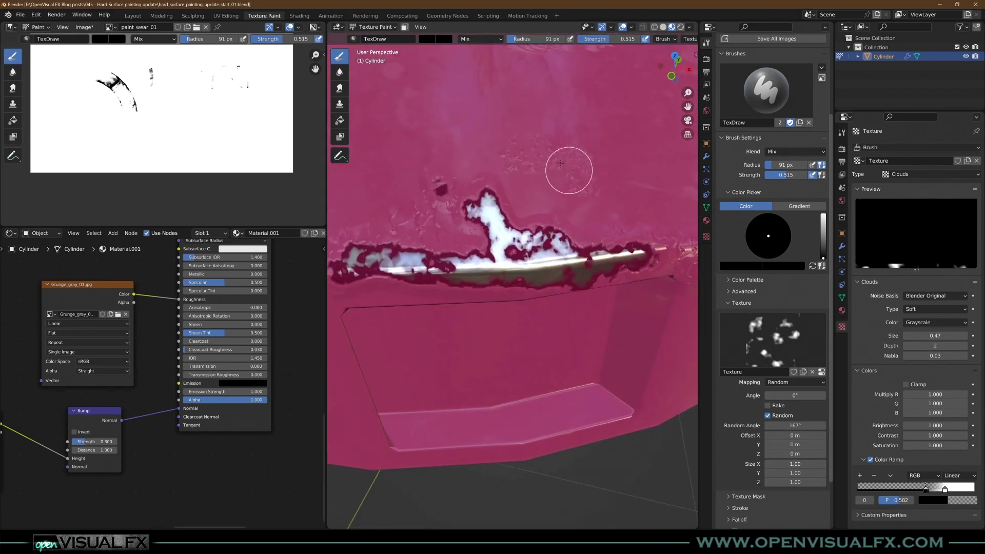
middle_click_drag(491, 288, 488, 275)
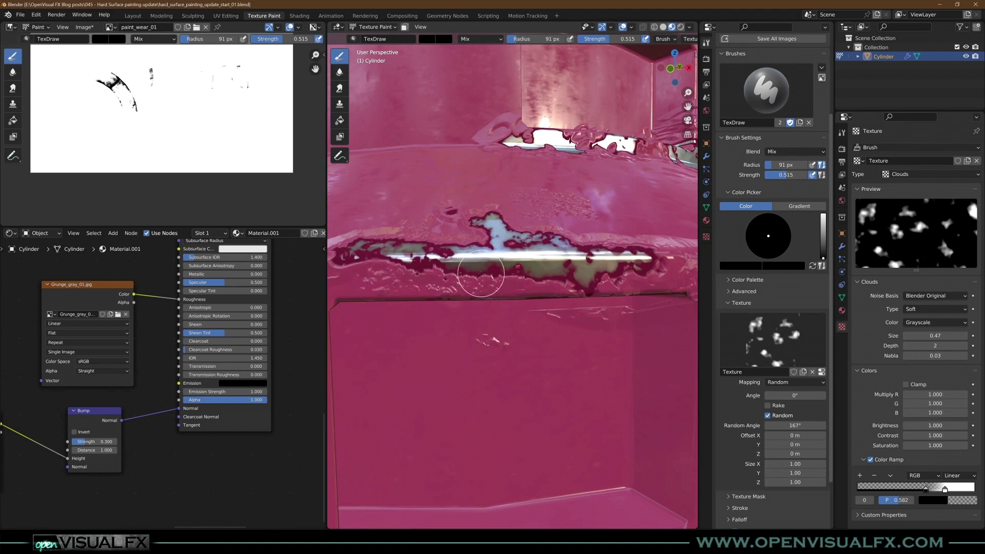
Paint fine speckled bumps around the worn rim above the recessed panel, checking them up close
scroll(482, 281, "down", 3)
scroll(532, 296, "up", 6)
mouse_move(478, 225)
left_mouse_down()
mouse_move(380, 207)
mouse_move(468, 187)
mouse_move(429, 187)
mouse_move(456, 187)
left_mouse_up()
scroll(463, 188, "down", 6)
scroll(472, 216, "up", 2)
middle_click_drag(478, 246, 530, 270)
scroll(530, 270, "up", 6)
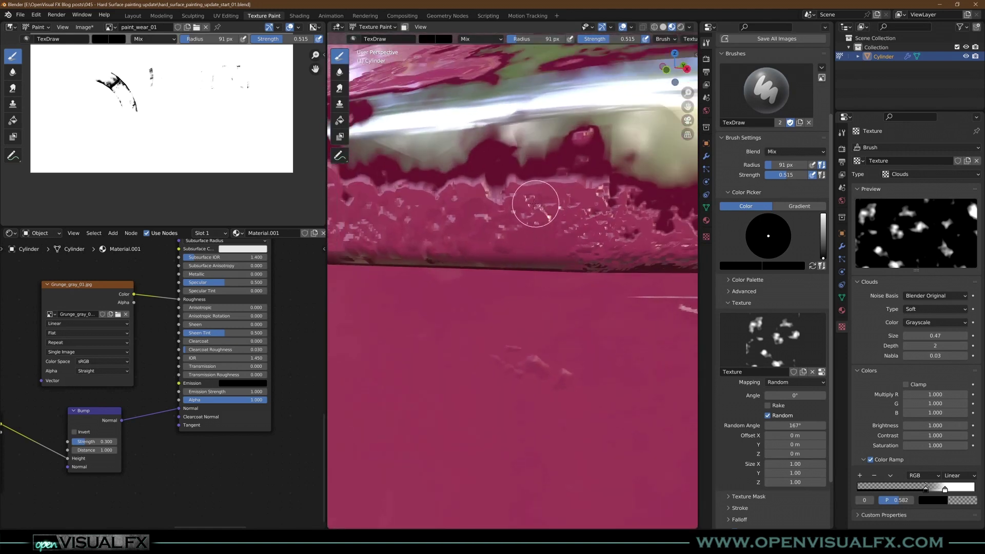
scroll(446, 226, "down", 6)
middle_click_drag(510, 226, 515, 270)
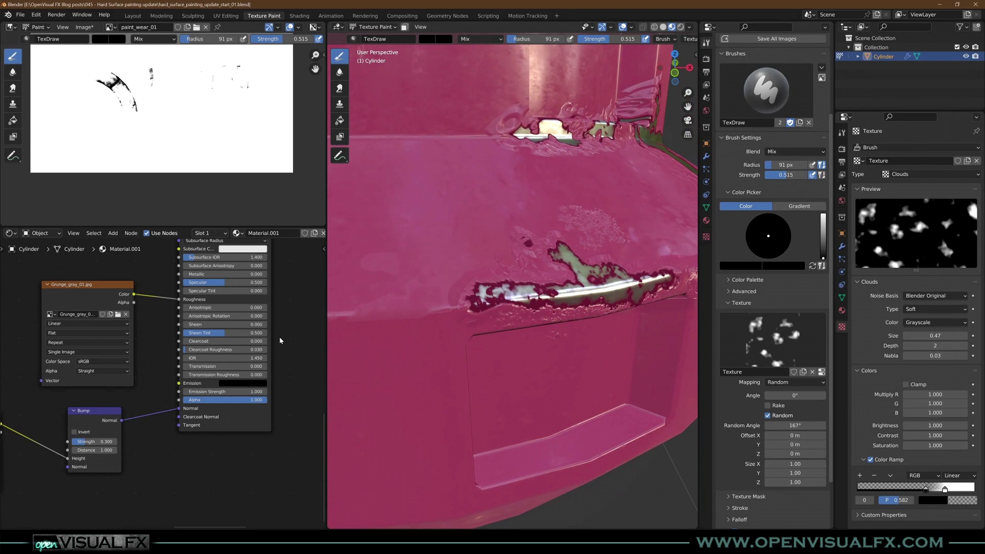
Extend the fine speckled wear along the rim edge beyond the end of the chipped bare-metal strip
left_click_drag(463, 306, 400, 308)
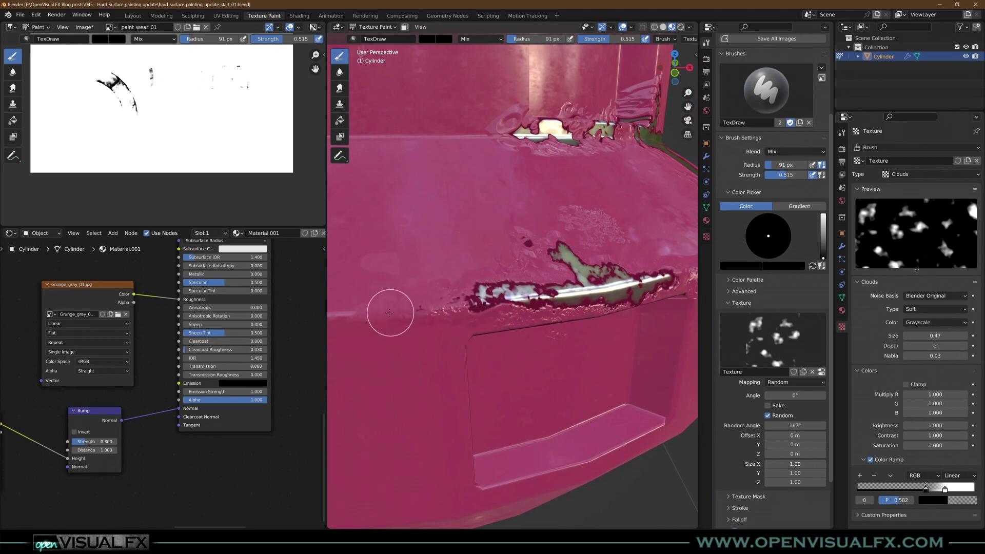
scroll(434, 324, "up", 3)
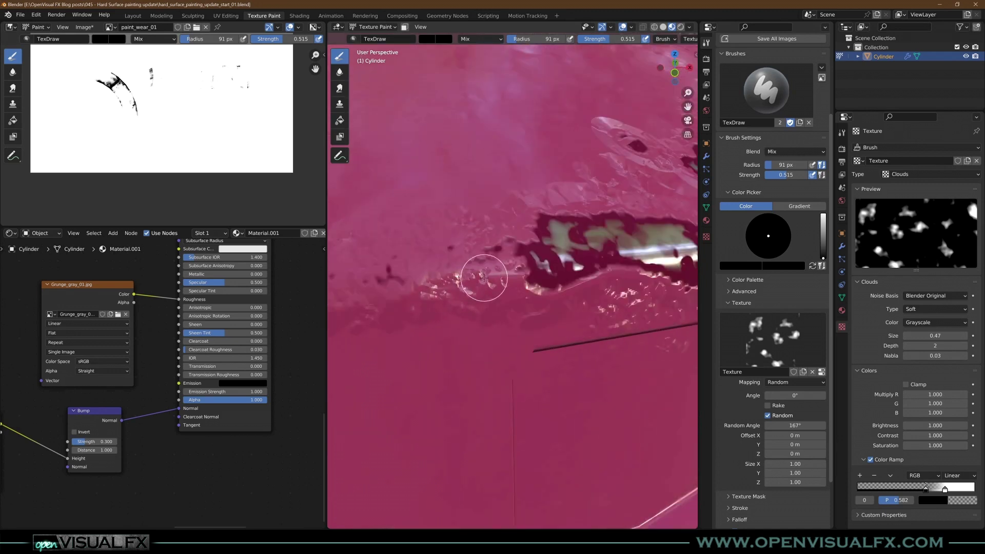
scroll(484, 278, "down", 3)
middle_click_drag(525, 263, 527, 274)
mouse_move(508, 241)
left_mouse_down()
mouse_move(454, 263)
mouse_move(491, 256)
mouse_move(481, 267)
mouse_move(473, 198)
mouse_move(500, 225)
left_mouse_up()
mouse_move(521, 229)
middle_mouse_down()
mouse_move(511, 234)
mouse_move(544, 225)
mouse_move(527, 230)
mouse_move(531, 241)
middle_mouse_up()
scroll(511, 234, "down", 3)
scroll(544, 224, "up", 2)
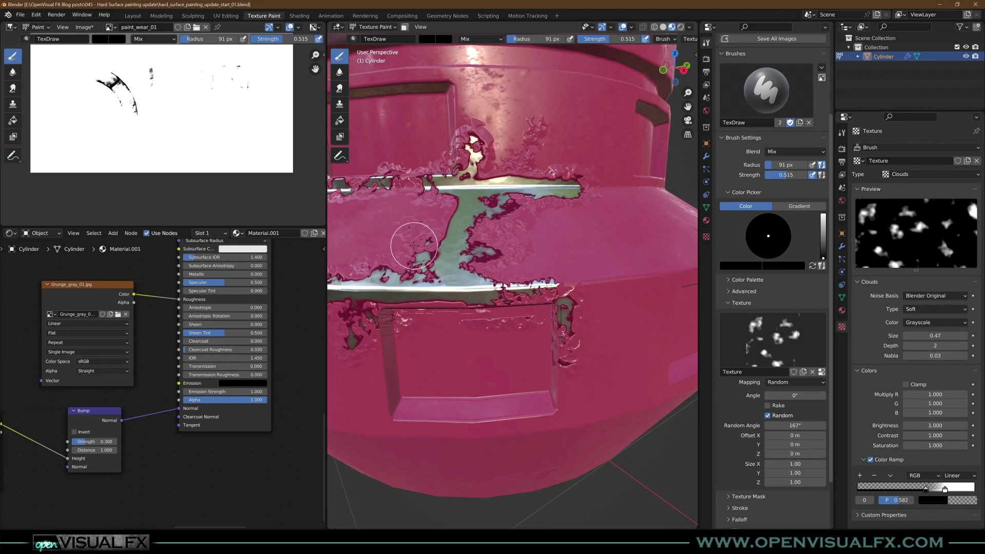
Bring the whole object and its material node tree into view, and enlarge the texture slot list
scroll(506, 242, "down", 4)
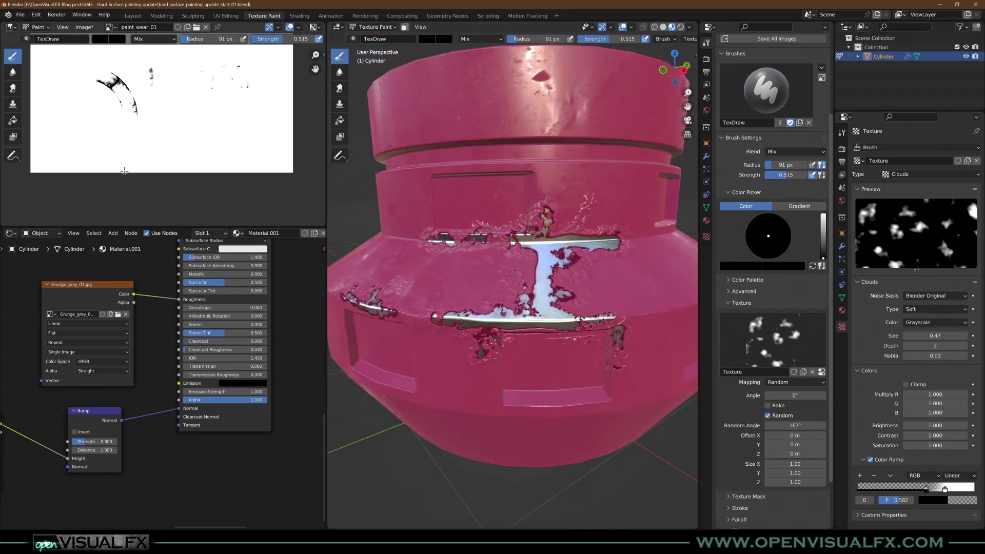
scroll(191, 399, "down", 8)
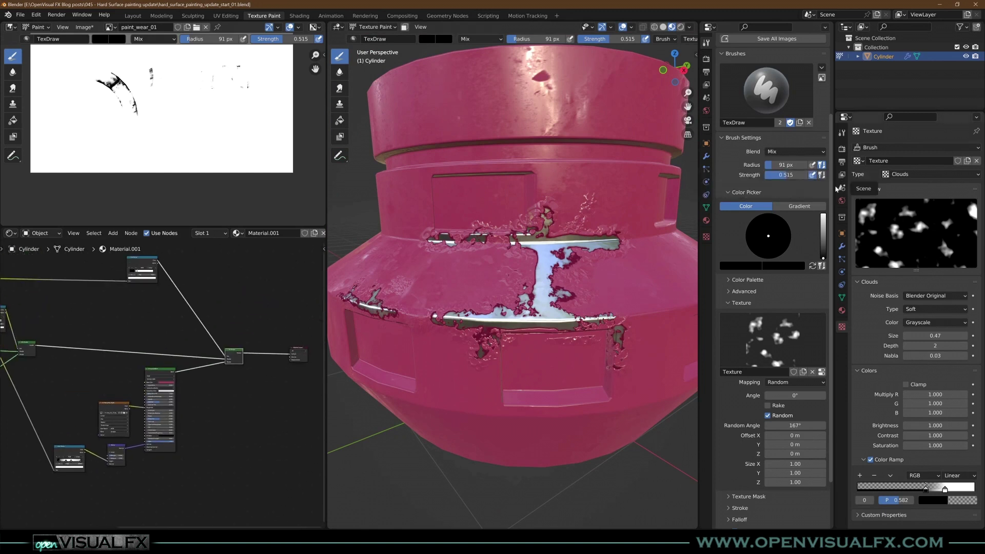
middle_click_drag(104, 325, 137, 360)
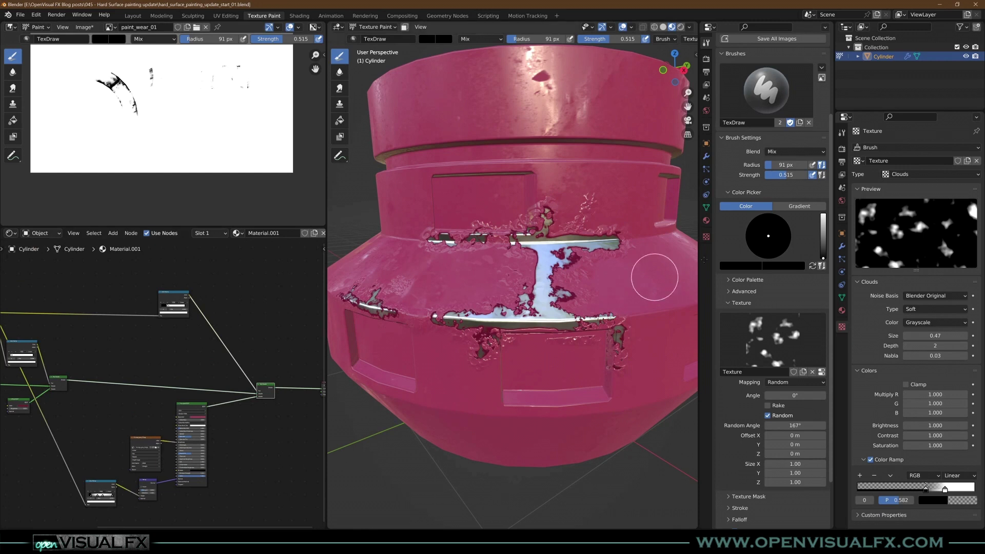
scroll(780, 137, "up", 5)
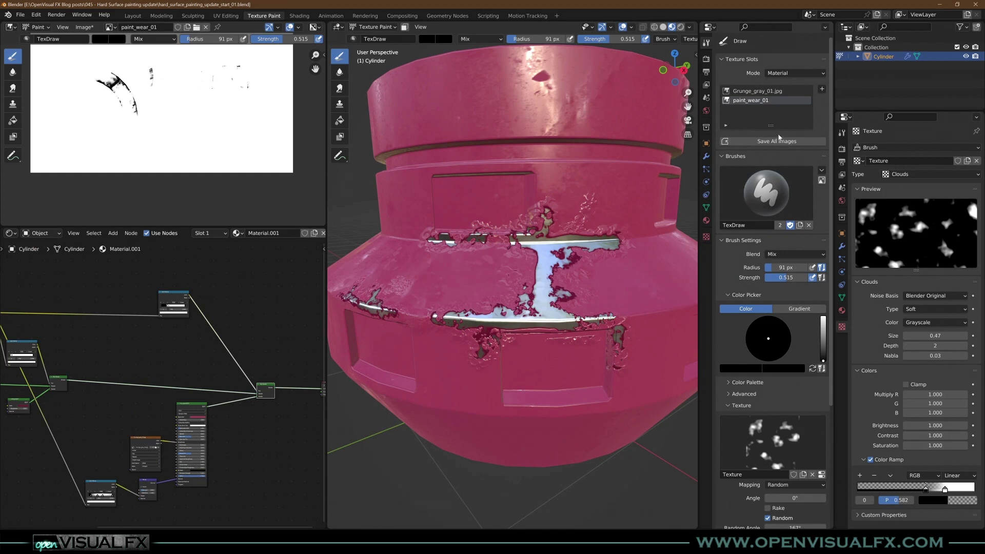
left_click_drag(772, 125, 771, 163)
left_click(822, 89)
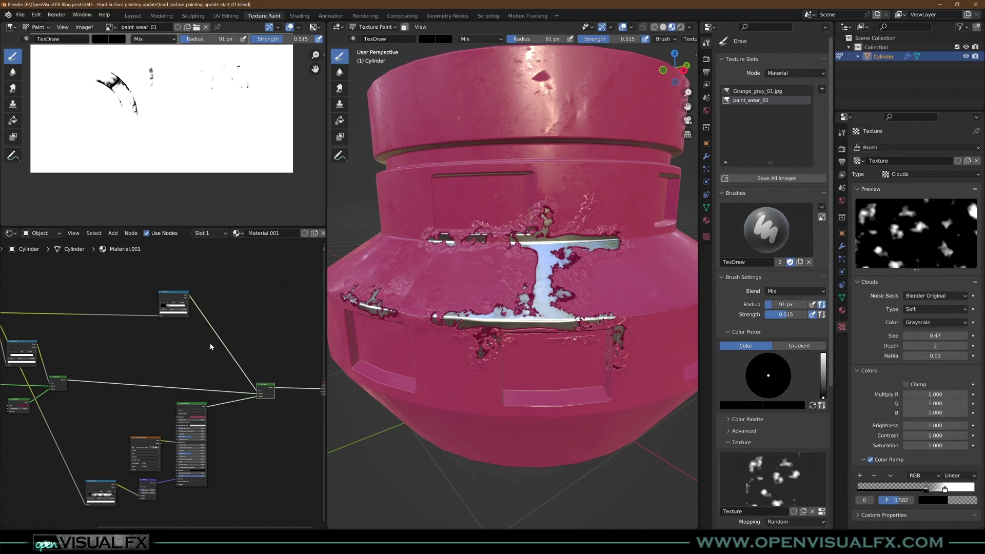
Move the Material Output node farther away from the final Mix Shader to make room for more nodes
middle_click_drag(238, 334, 131, 336)
scroll(186, 409, "up", 3)
middle_click_drag(198, 403, 131, 389)
left_click_drag(164, 360, 268, 361)
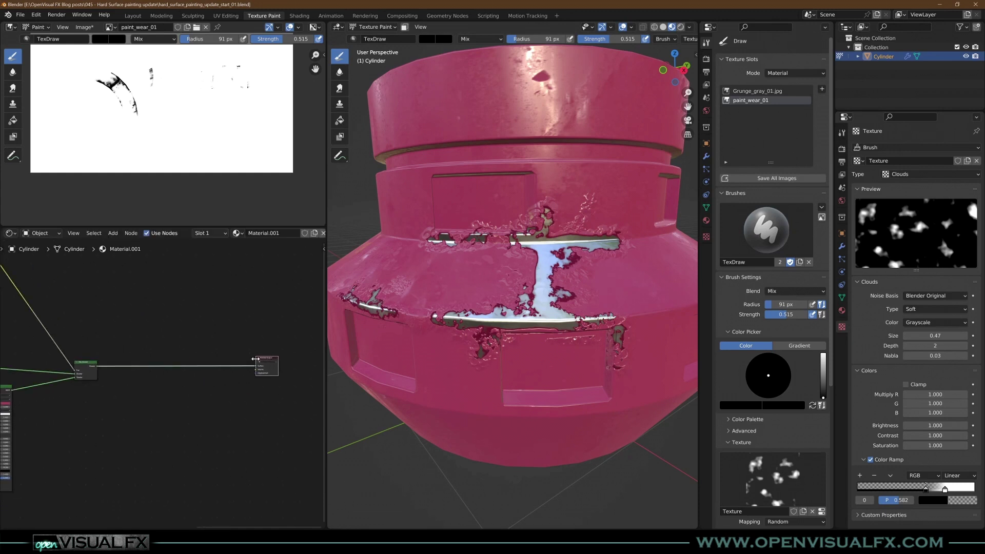
middle_click_drag(129, 375, 152, 381)
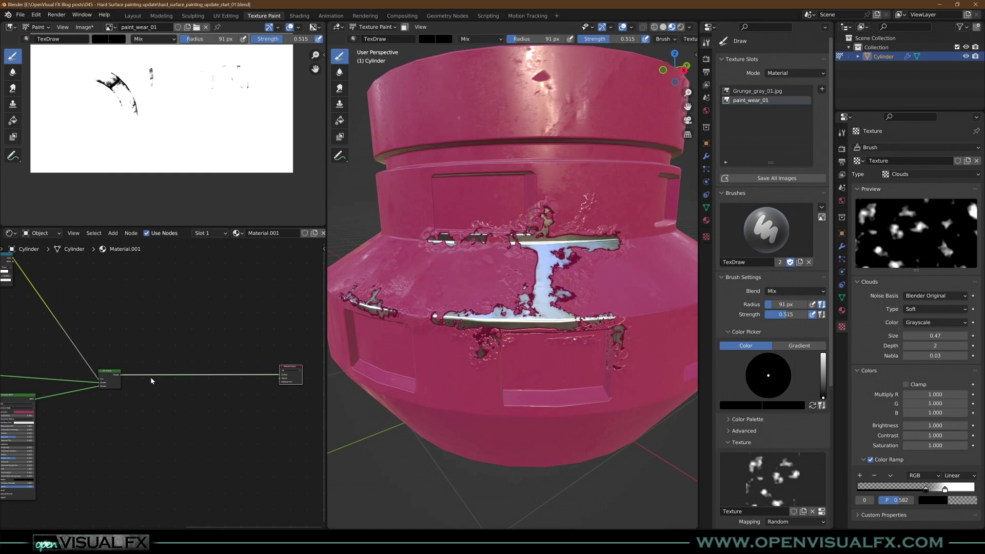
Duplicate the final Mix Shader and insert the copy between it and the Material Output
scroll(60, 415, "up", 2)
middle_click_drag(116, 412, 231, 393)
scroll(178, 396, "down", 7)
middle_click_drag(155, 394, 163, 394)
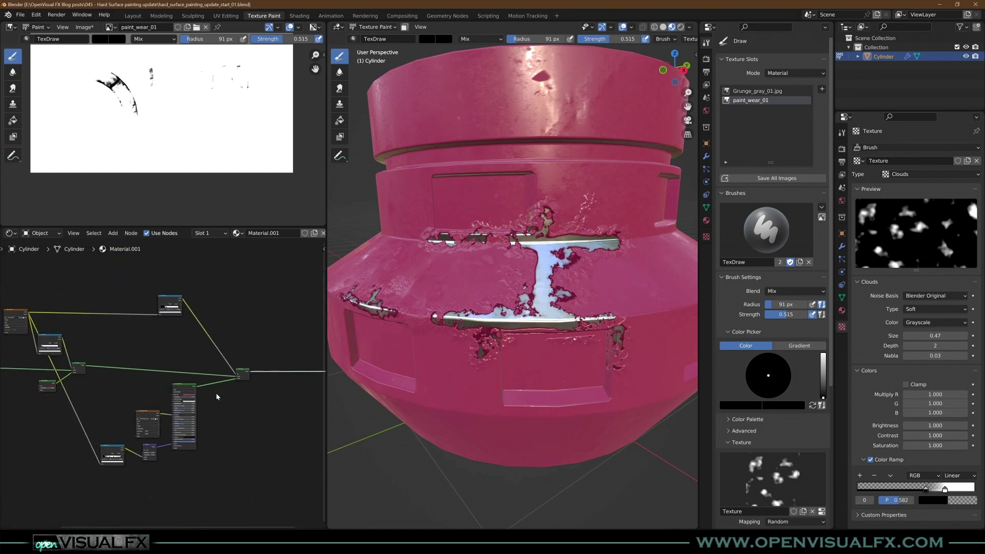
scroll(148, 386, "up", 2)
left_click(169, 362)
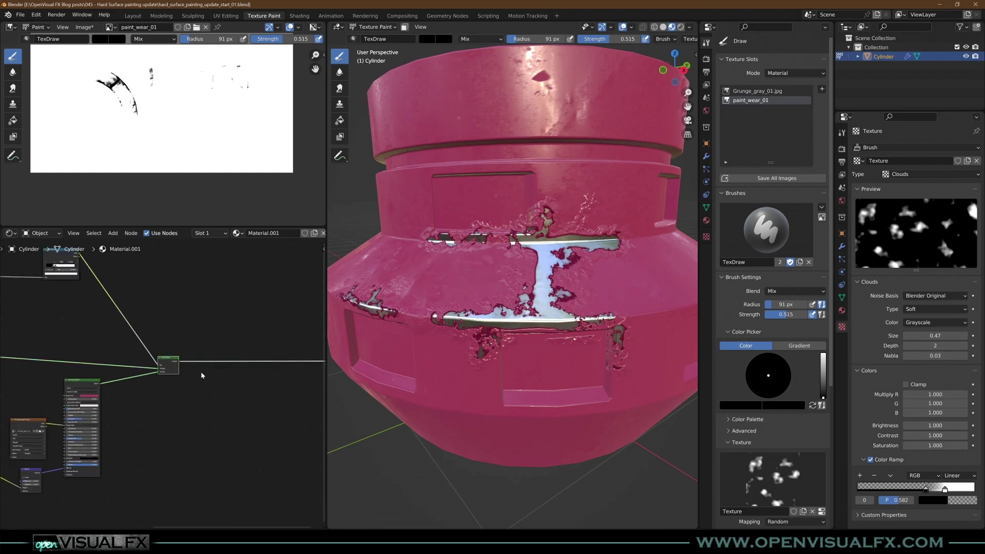
key("shift+d")
left_click(276, 360)
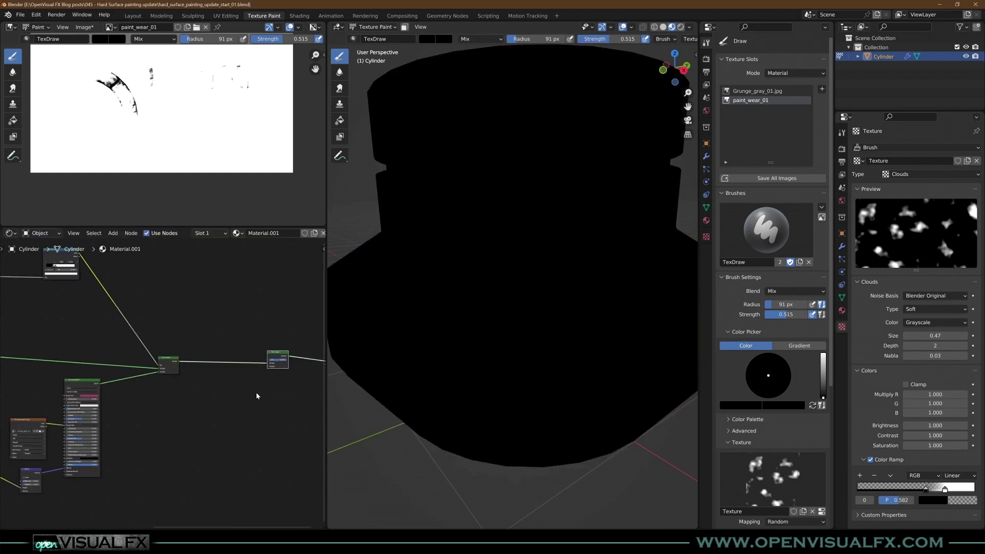
Add a Diffuse BSDF below the new Mix Shader and connect it to that node's second Shader input
scroll(264, 385, "up", 3)
middle_click_drag(274, 372, 234, 380)
left_click(182, 402)
key("shift+a")
mouse_move(163, 375)
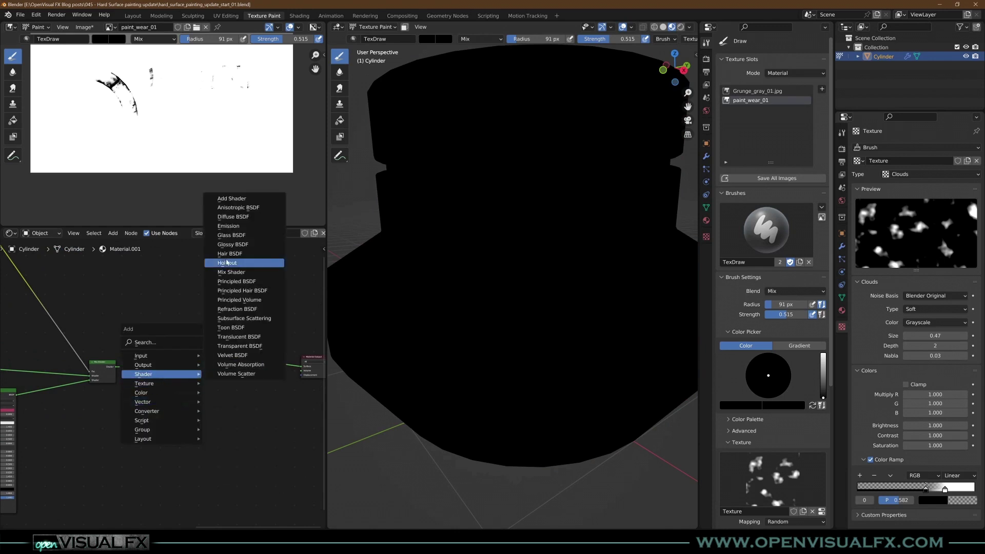
left_click(228, 217)
left_click(181, 391)
scroll(221, 398, "up", 2)
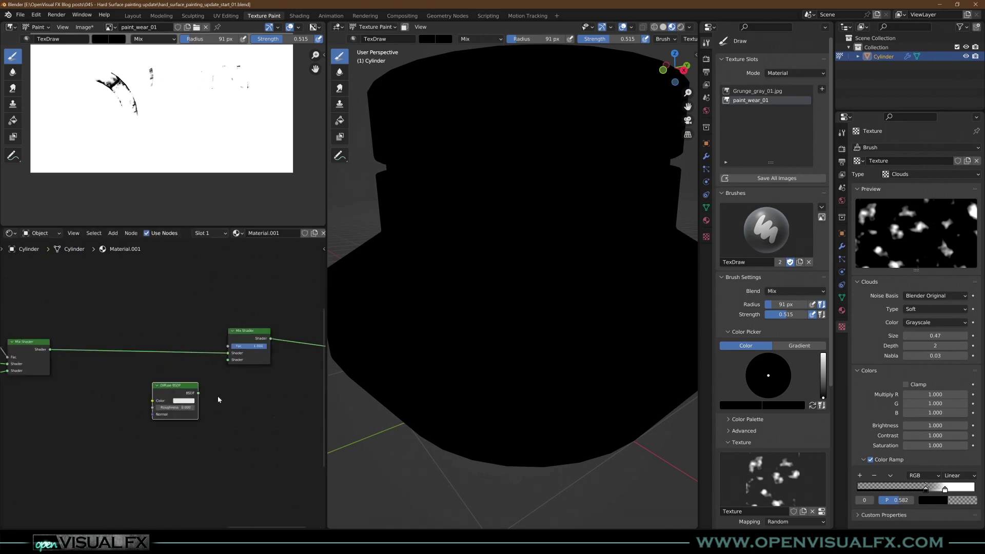
left_click_drag(196, 393, 172, 385)
middle_click_drag(176, 307, 203, 365)
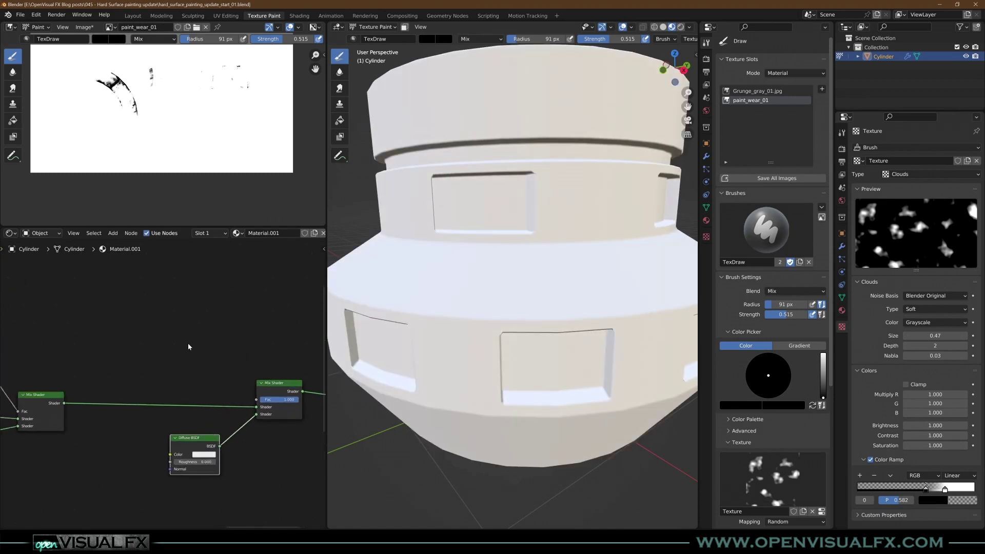
Add an Image Texture node and connect its Color output to the new Mix Shader's Fac input
key("shift+a")
mouse_move(168, 346)
left_click(226, 410)
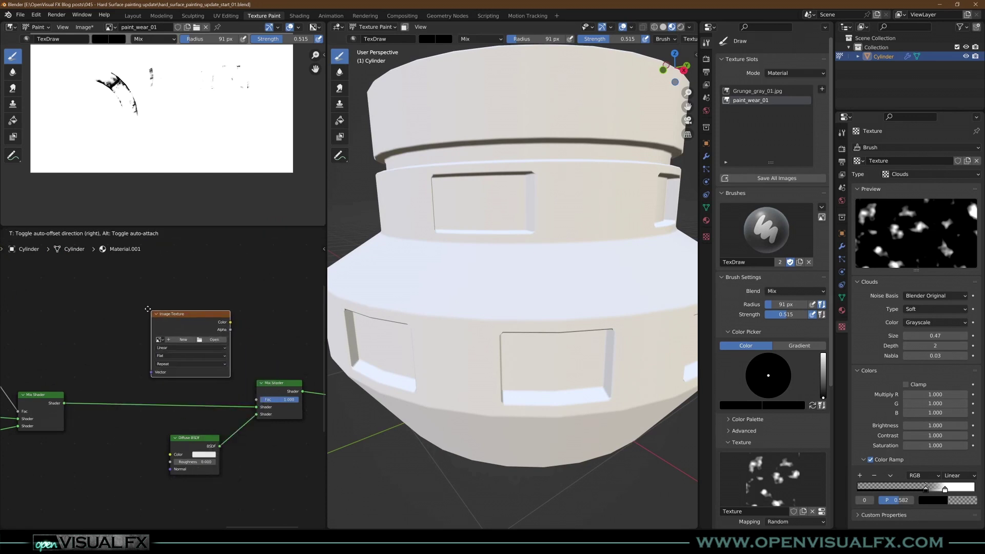
left_click(200, 330)
left_click_drag(221, 316, 259, 404)
left_click(251, 310)
left_click_drag(221, 314, 256, 399)
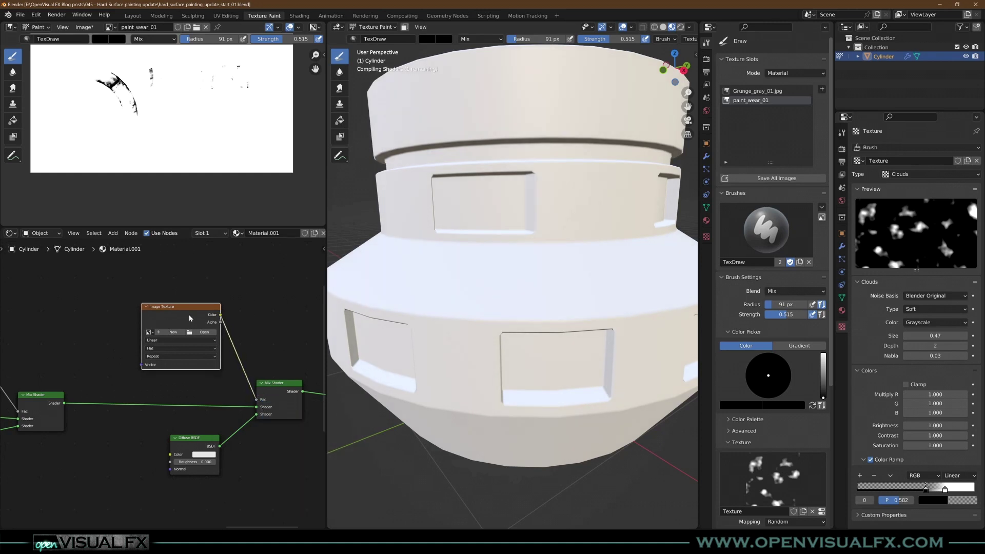
Start a new image in the Image Texture node and set its width and height to 4096 px
left_click(173, 332)
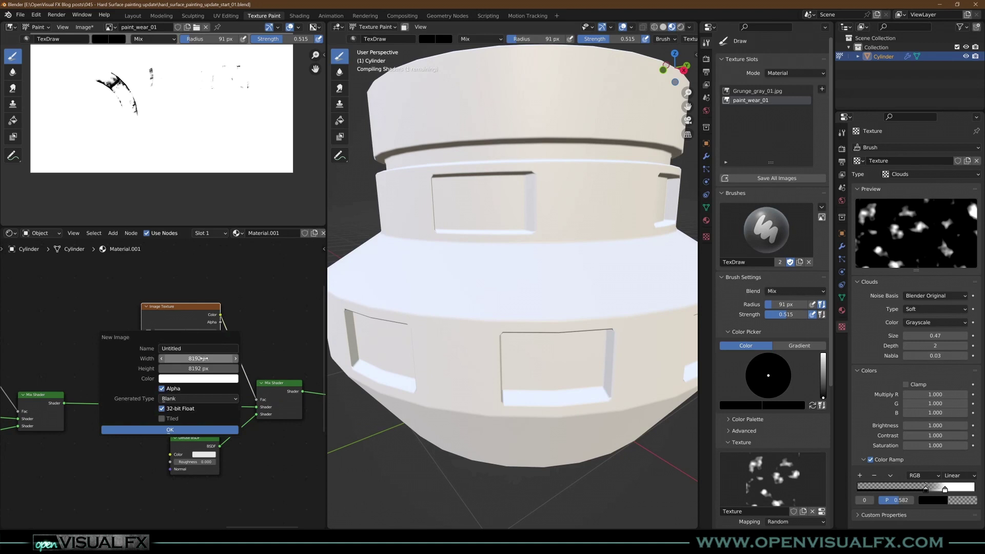
left_click(204, 359)
left_click(180, 368)
left_click_drag(178, 359, 200, 360)
left_click(176, 368)
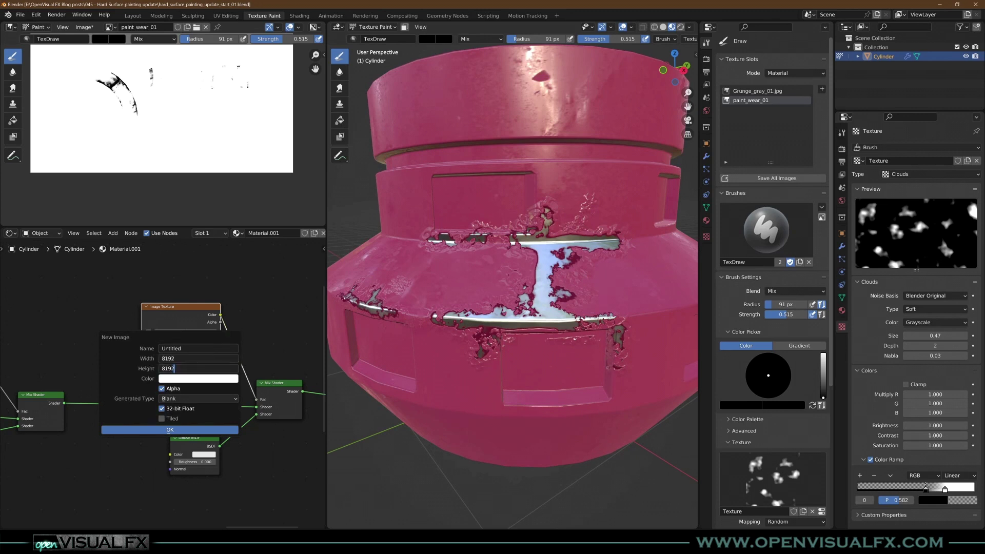
key("Return")
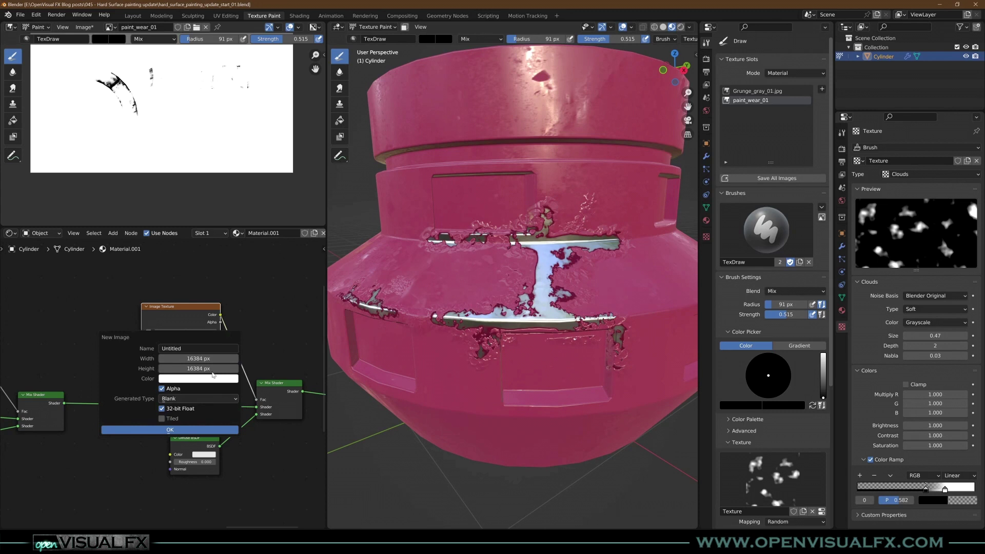
left_click_drag(207, 369, 207, 359)
left_click(178, 368)
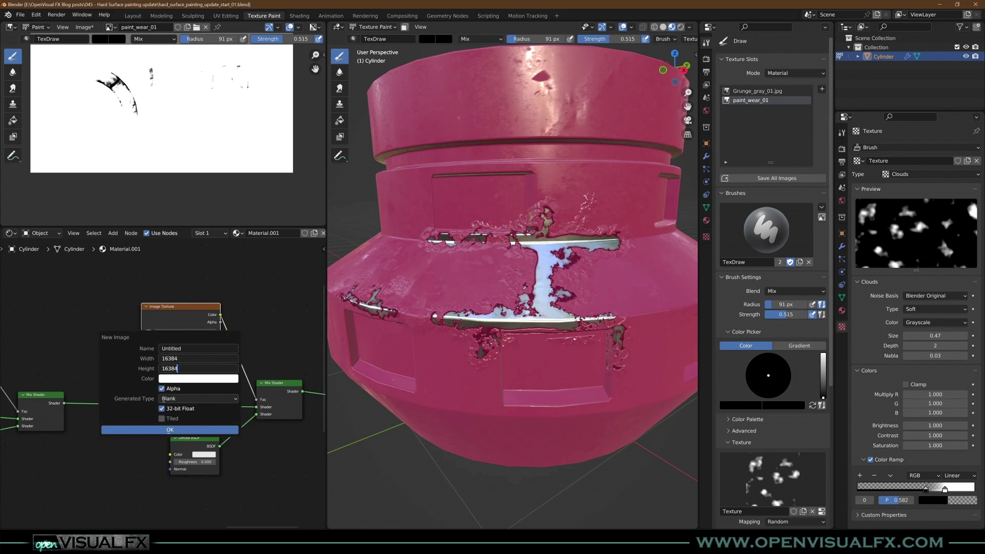
type("/4")
key("Return")
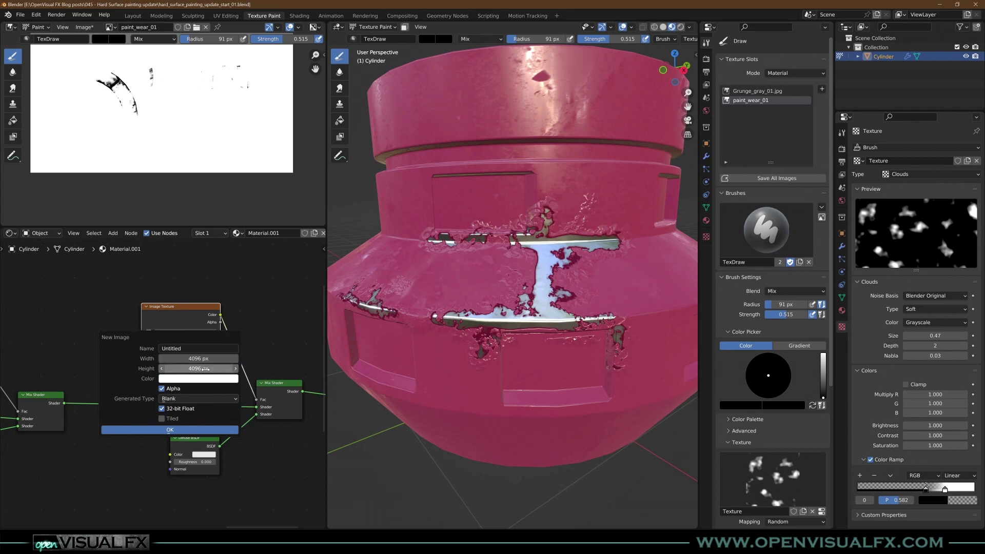
Name the new image grime_matte and create it
left_click(172, 349)
type("grime_matte")
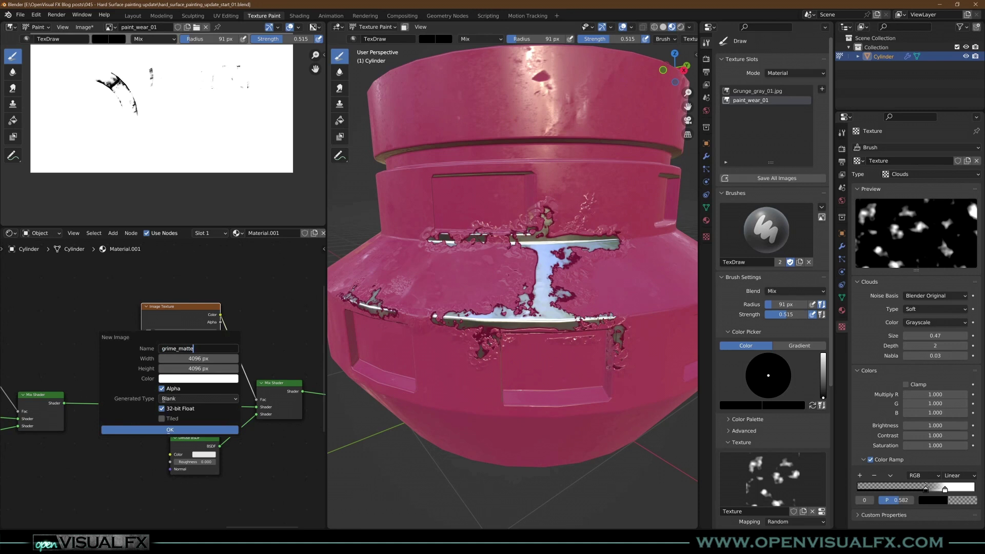
left_click(170, 430)
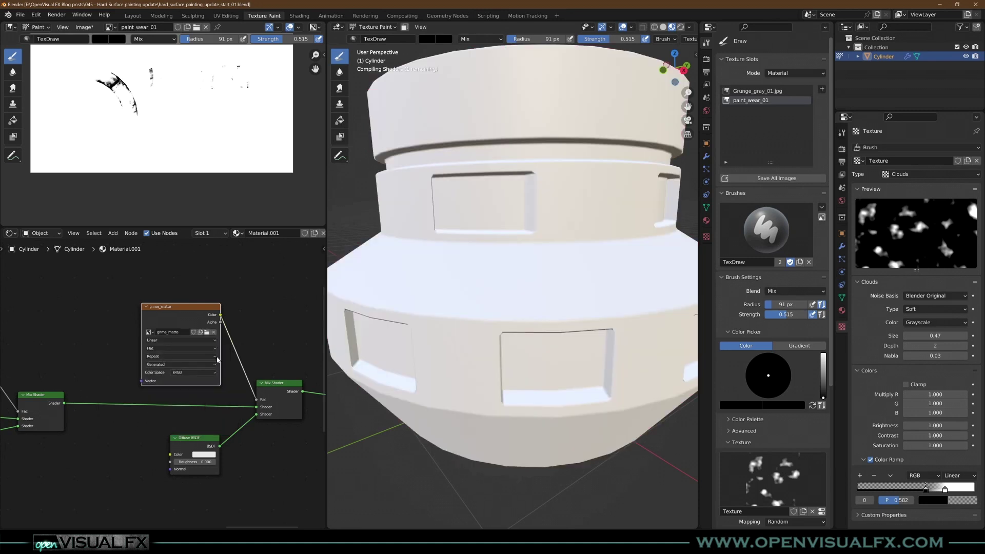
Move the grime Diffuse BSDF node away from the Mix Shader and set its color to a dark red with saturation 1.000 and value 0.037
scroll(219, 368, "down", 1)
middle_click_drag(240, 393, 207, 399)
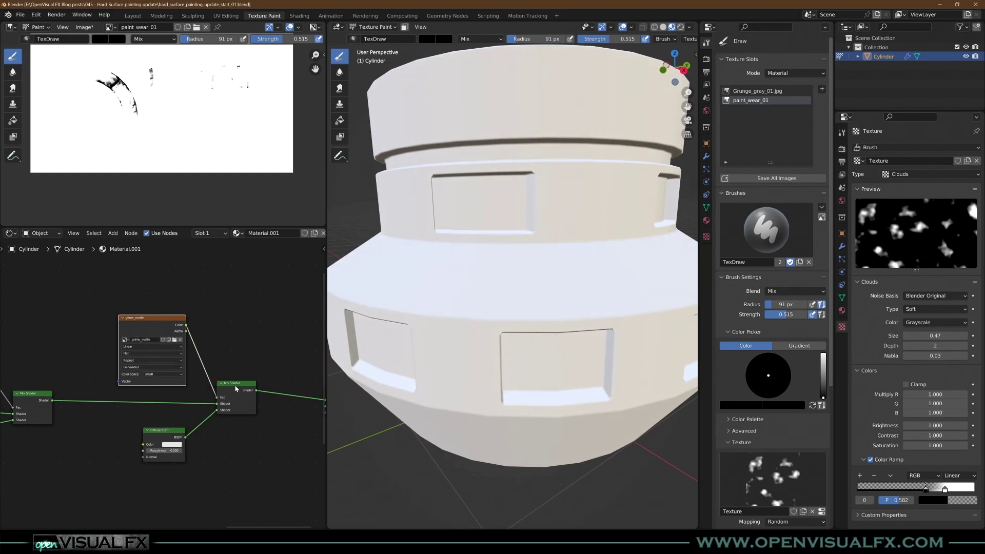
left_click(166, 434)
left_click_drag(168, 436, 142, 428)
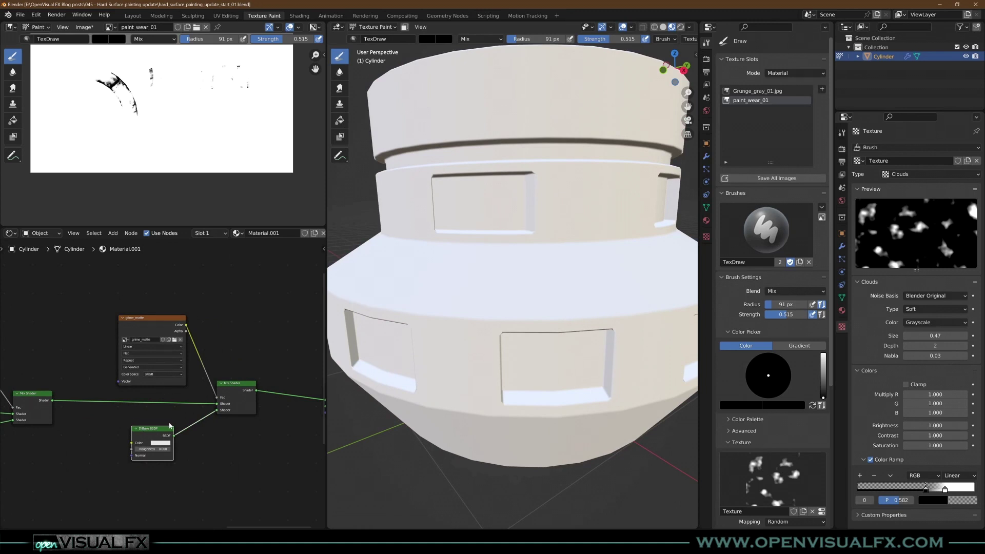
left_click(159, 444)
scroll(174, 392, "up", 2)
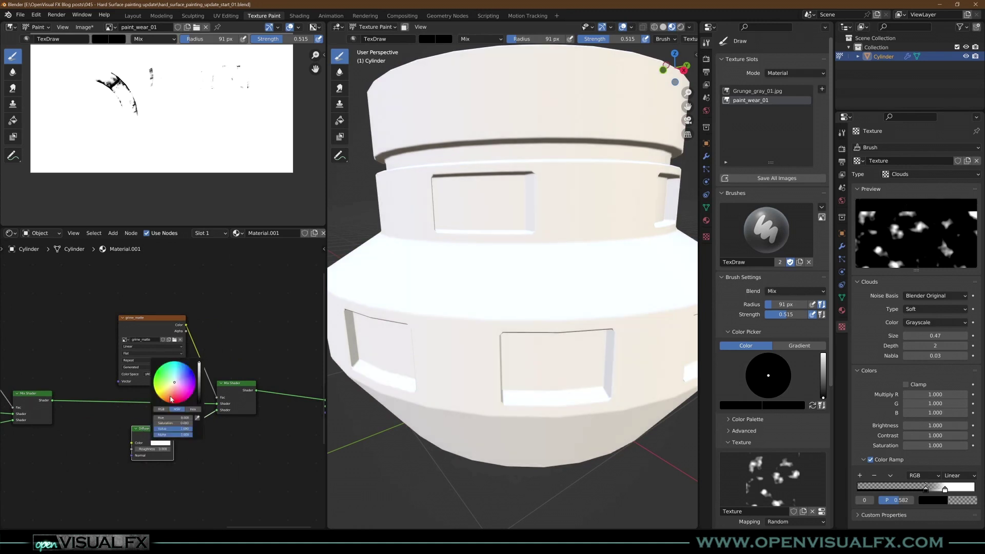
scroll(166, 451, "up", 3)
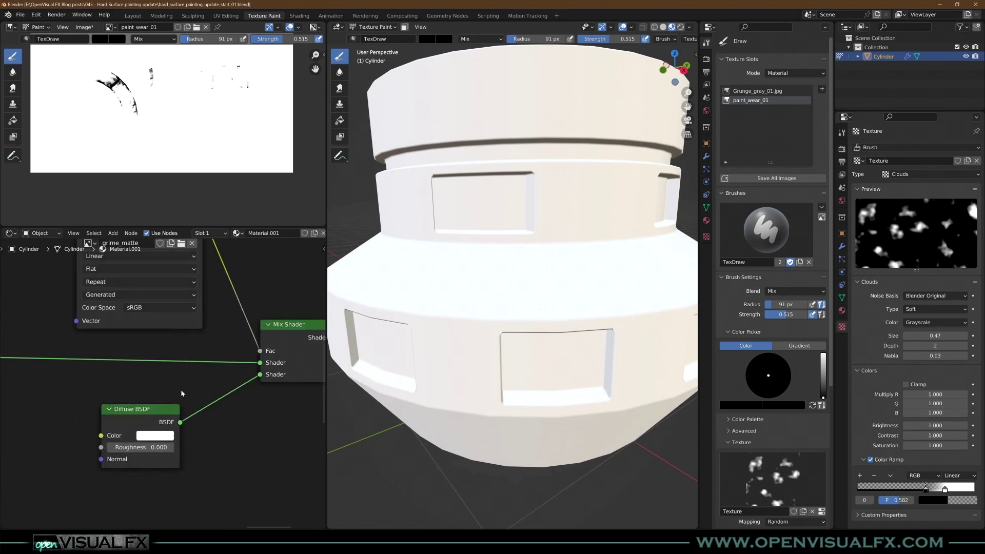
left_click(169, 436)
left_click(174, 361)
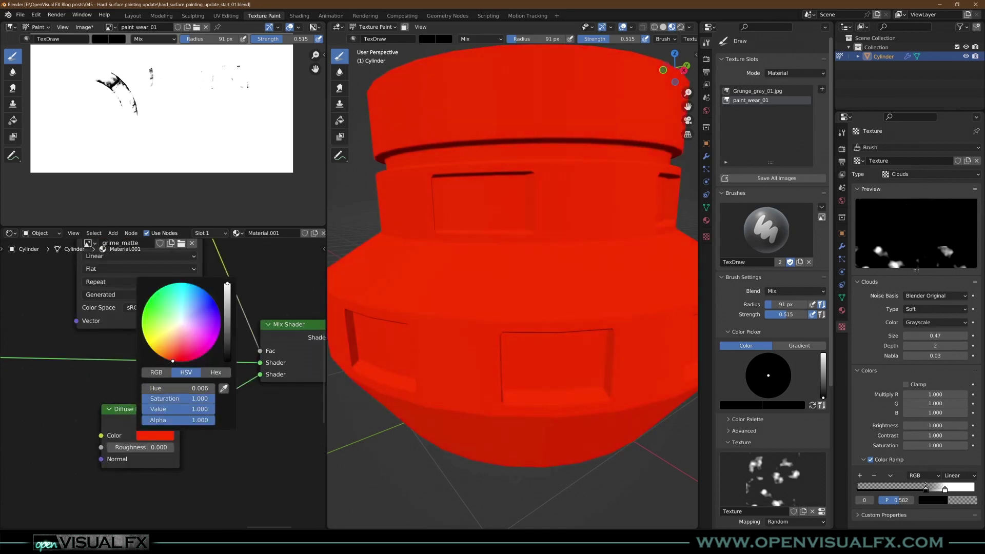
left_click_drag(226, 300, 227, 344)
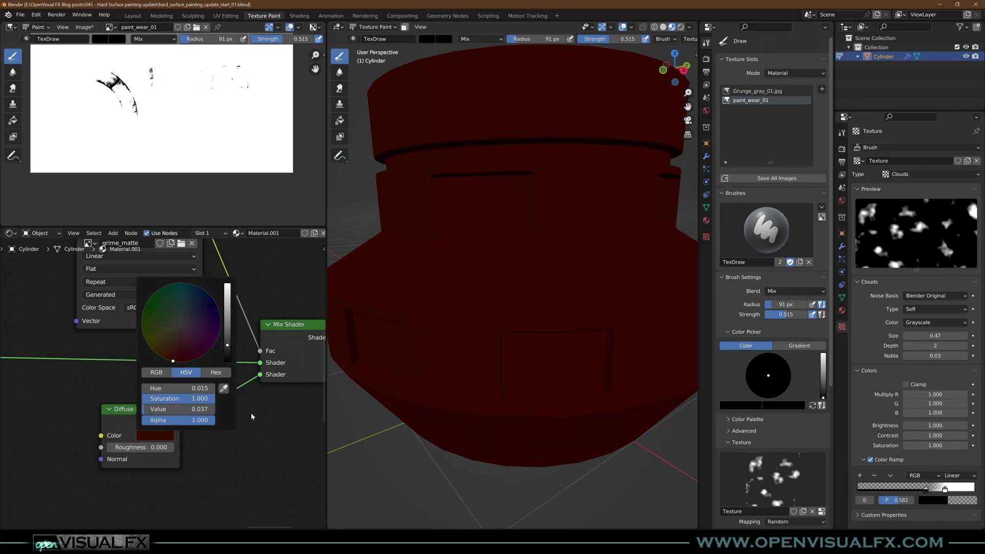
scroll(276, 353, "down", 2)
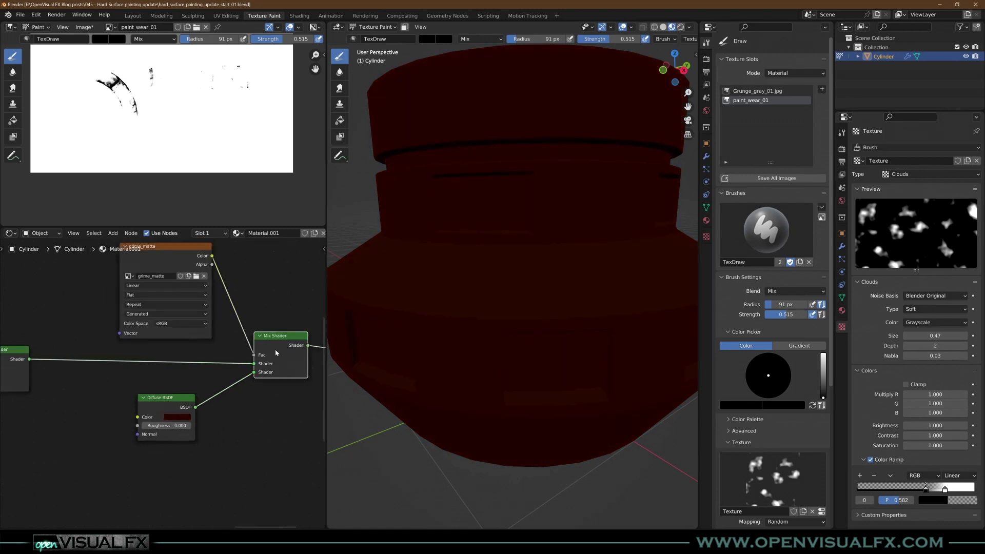
Refresh the texture slots in Material mode and make grime_matte the active paint slot
middle_click_drag(276, 353, 253, 365)
left_click(163, 276)
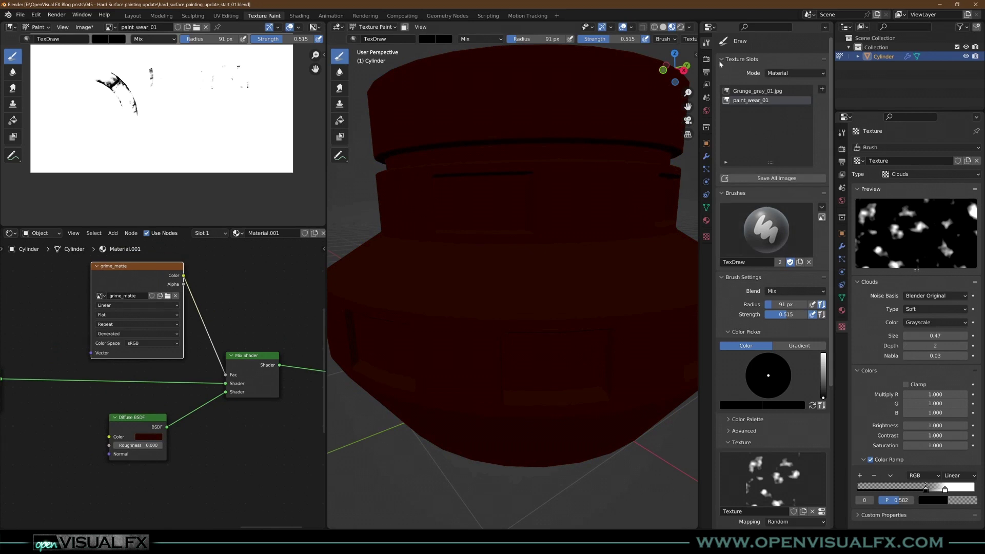
left_click(706, 59)
left_click(706, 42)
left_click(781, 73)
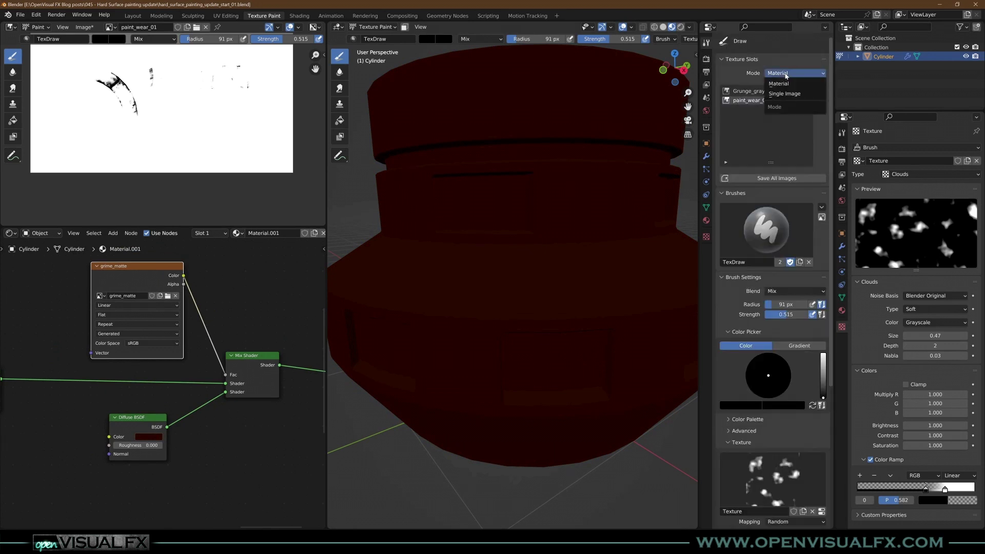
left_click(782, 80)
left_click(782, 74)
left_click(783, 68)
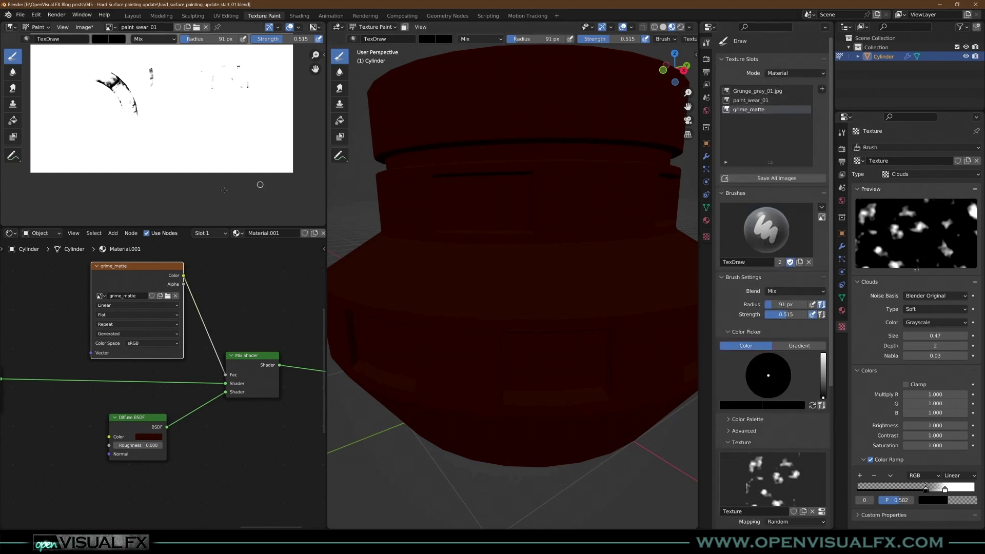
scroll(181, 169, "down", 1)
middle_click_drag(184, 143, 194, 172)
left_click(759, 102)
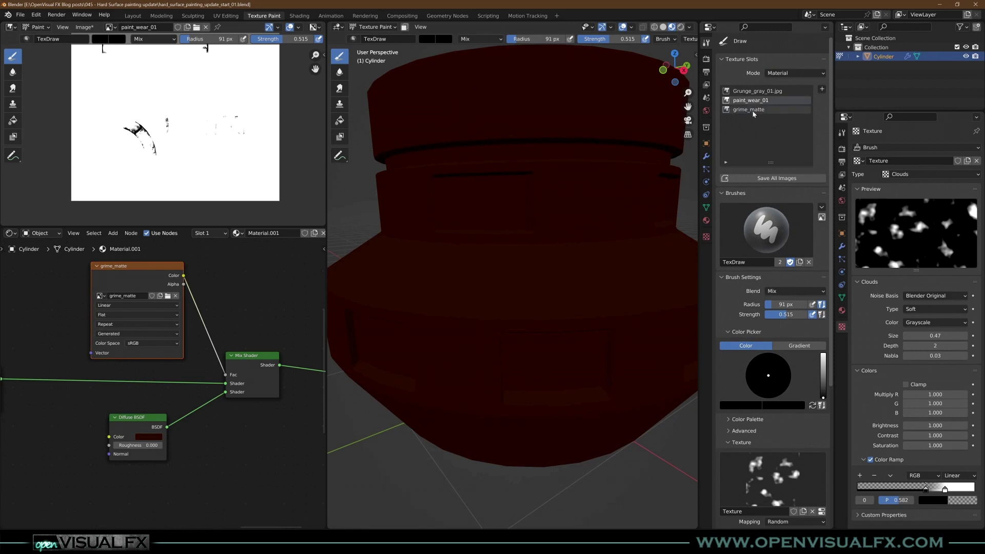
left_click(755, 111)
Fill the entire grime_matte image with black using the Fill brush at strength 1.000
middle_click_drag(200, 121, 197, 168)
scroll(184, 150, "up", 2)
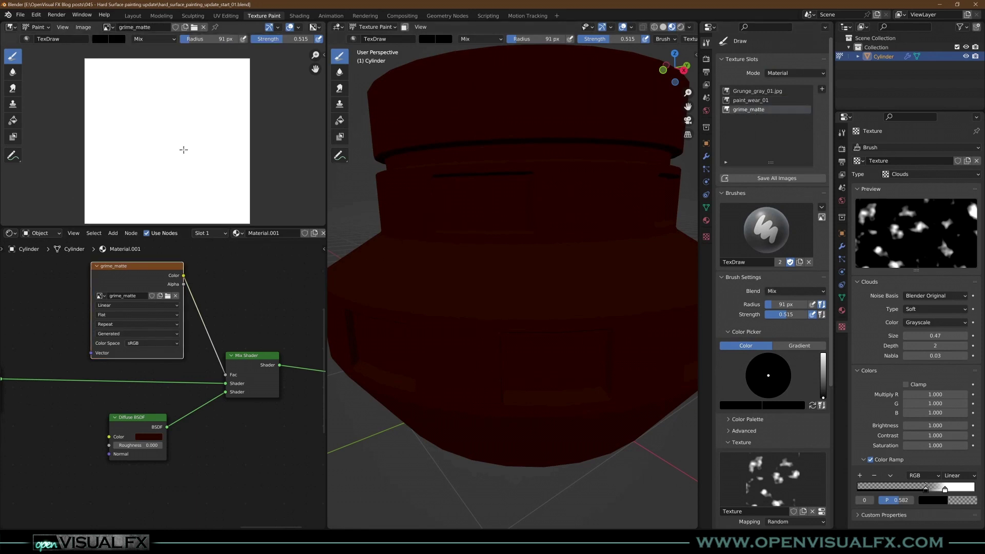
middle_click_drag(543, 263, 544, 287, "shift")
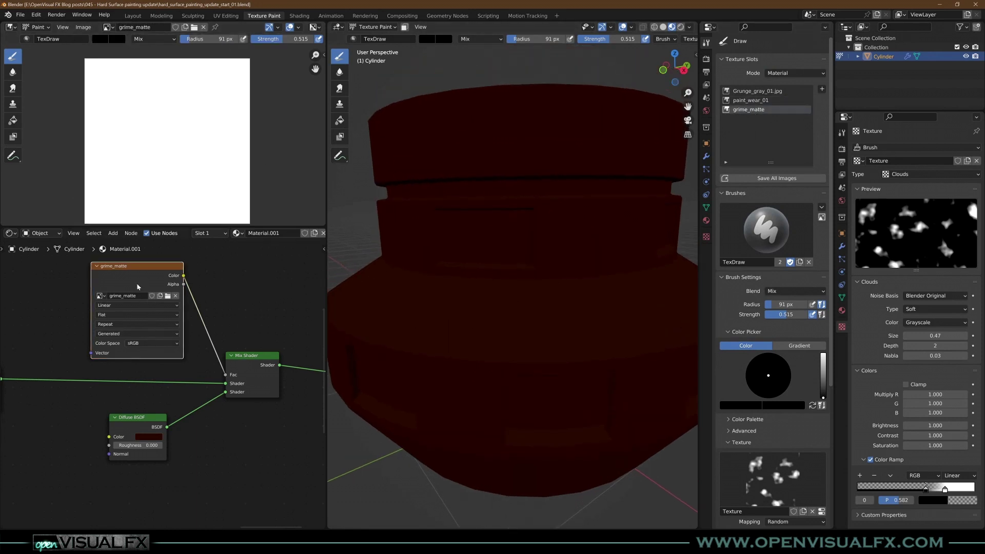
scroll(145, 295, "up", 2)
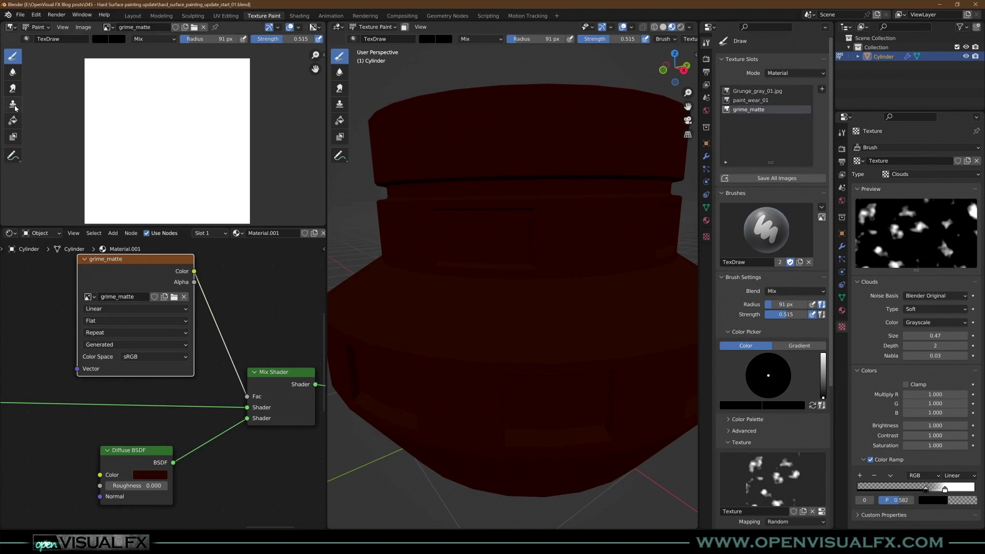
left_click(13, 121)
right_click(144, 94)
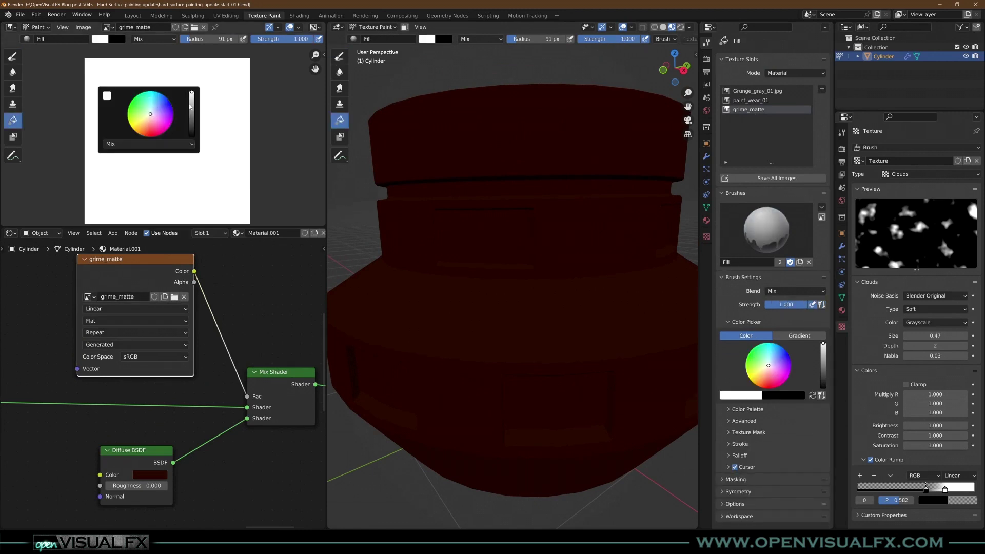
left_click_drag(190, 106, 192, 136)
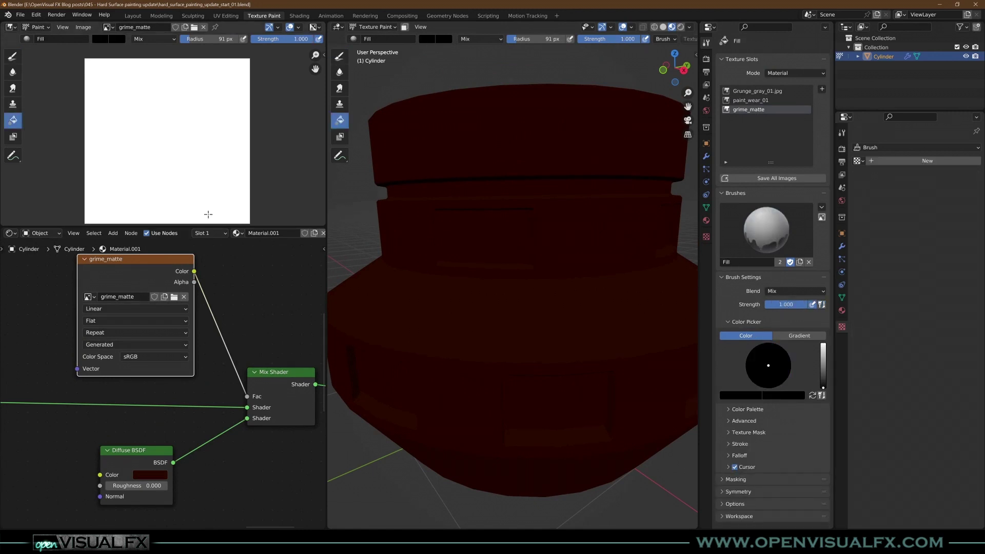
left_click(187, 112)
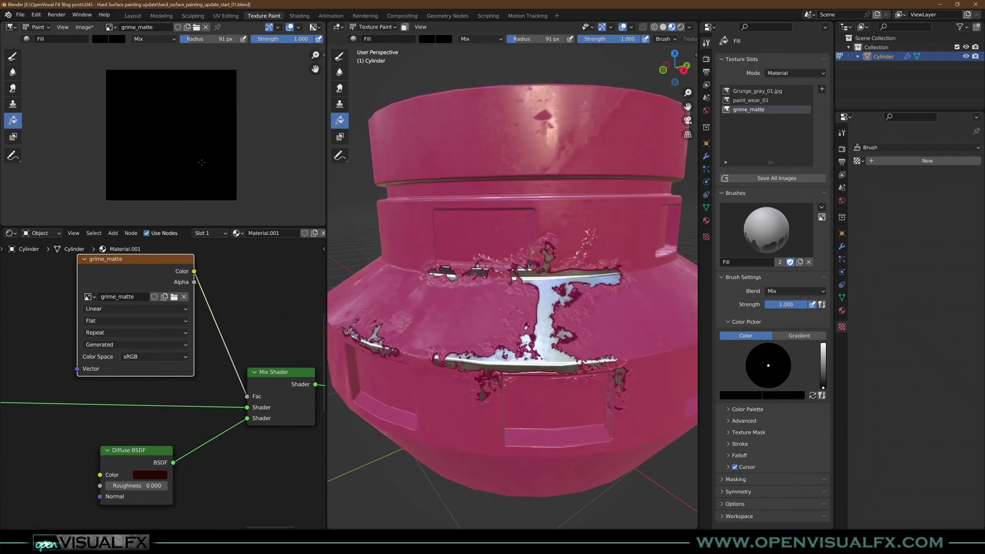
Switch to the Draw brush and set its color to white
left_click(12, 56)
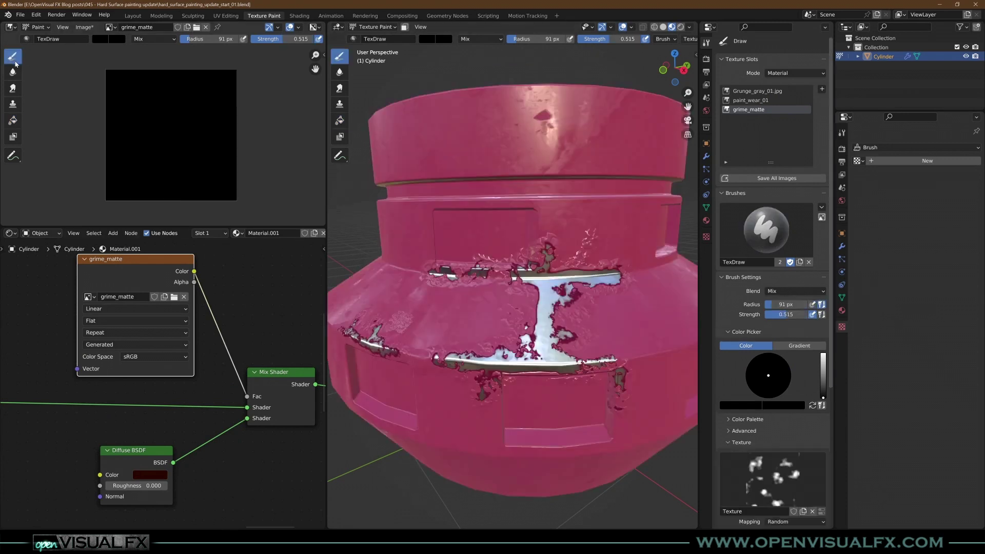
right_click(199, 120)
left_click_drag(198, 80, 198, 58)
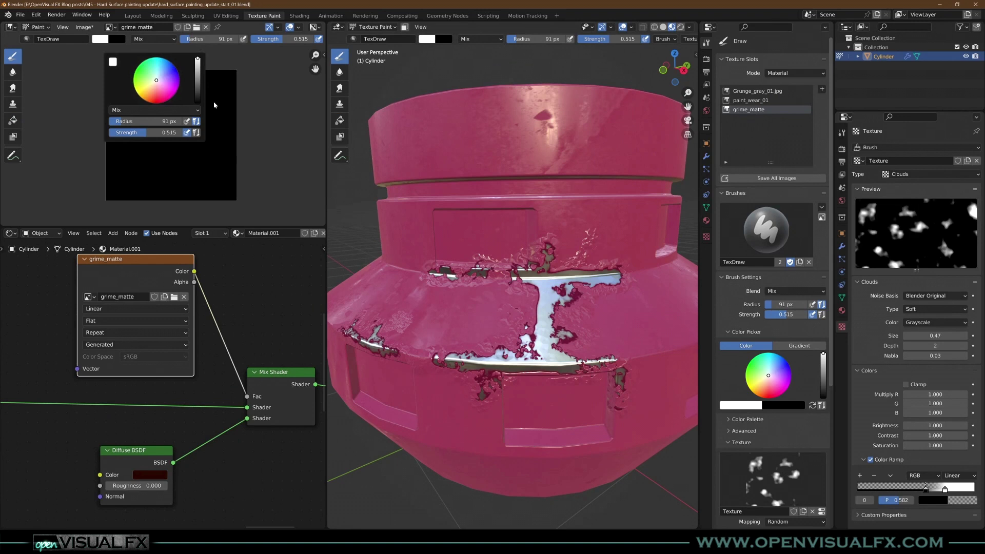
Paint grime below and beside a recessed panel on the upper band with brush strength 1.000 and radius 129 px
middle_click_drag(657, 276, 597, 288, "shift")
scroll(596, 289, "up", 5)
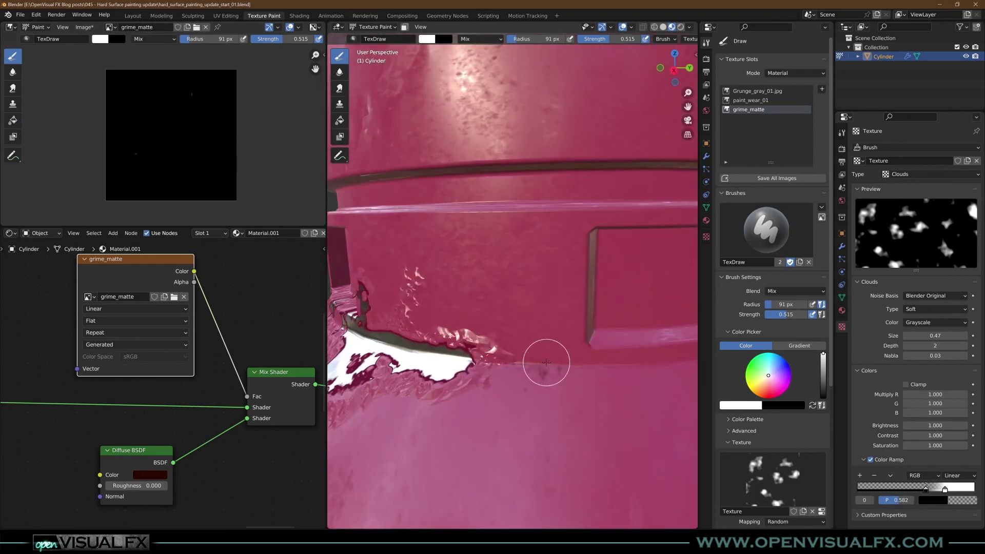
key("shift+f")
left_click(544, 368)
key("f")
left_click(553, 368)
mouse_move(552, 368)
left_mouse_down()
mouse_move(596, 367)
mouse_move(579, 374)
mouse_move(560, 259)
mouse_move(570, 244)
mouse_move(607, 247)
mouse_move(585, 226)
left_mouse_up()
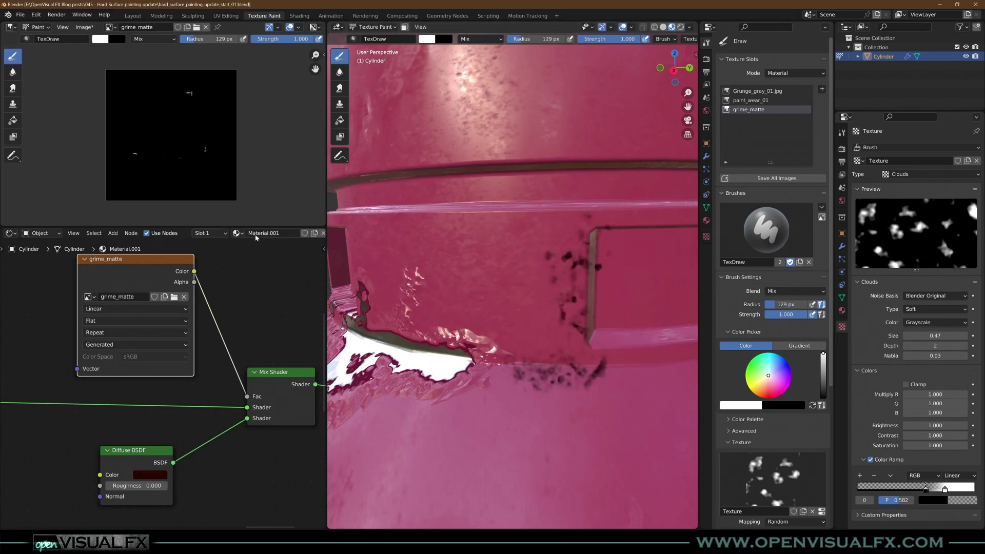
Change the grime Diffuse BSDF color to purple
left_click(149, 476)
mouse_move(217, 396)
left_mouse_down()
mouse_move(217, 362)
mouse_move(216, 372)
mouse_move(194, 367)
mouse_move(188, 378)
left_mouse_up()
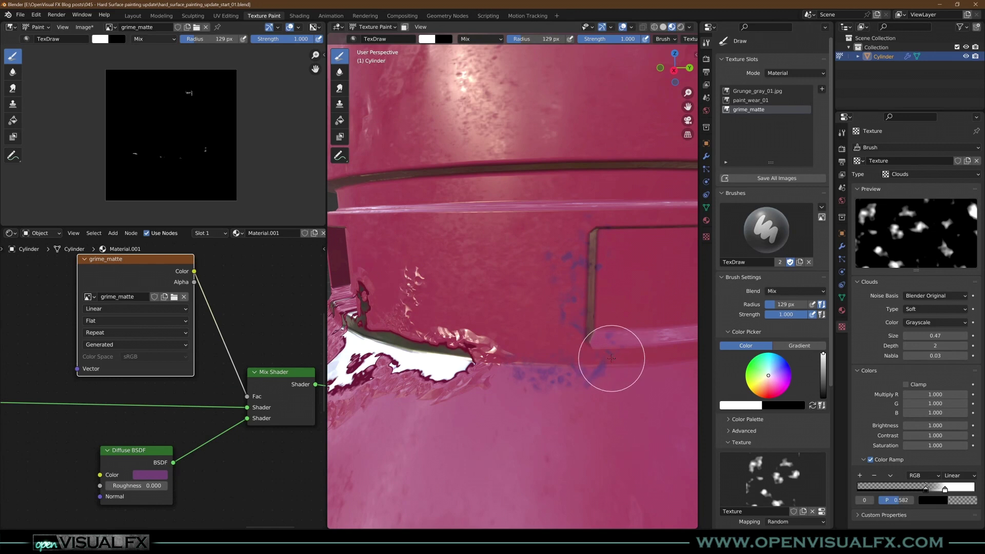
Move the brush texture's white color ramp stop to 0.425 and paint denser grime around the edges of the recessed panel
mouse_move(930, 488)
left_mouse_down()
mouse_move(896, 489)
mouse_move(908, 490)
left_mouse_up()
mouse_move(633, 389)
left_mouse_down()
mouse_move(618, 361)
mouse_move(649, 341)
mouse_move(589, 276)
mouse_move(593, 199)
left_mouse_up()
mouse_move(625, 249)
middle_mouse_down()
mouse_move(605, 237)
mouse_move(588, 241)
middle_mouse_up()
left_click_drag(509, 198, 671, 189)
middle_click_drag(588, 234, 486, 234, "shift")
mouse_move(416, 326)
left_mouse_down()
mouse_move(543, 330)
mouse_move(589, 359)
left_mouse_up()
Examine the painted grime around the panel and how the two Mix Shader nodes are chained in the node graph
scroll(539, 362, "down", 5)
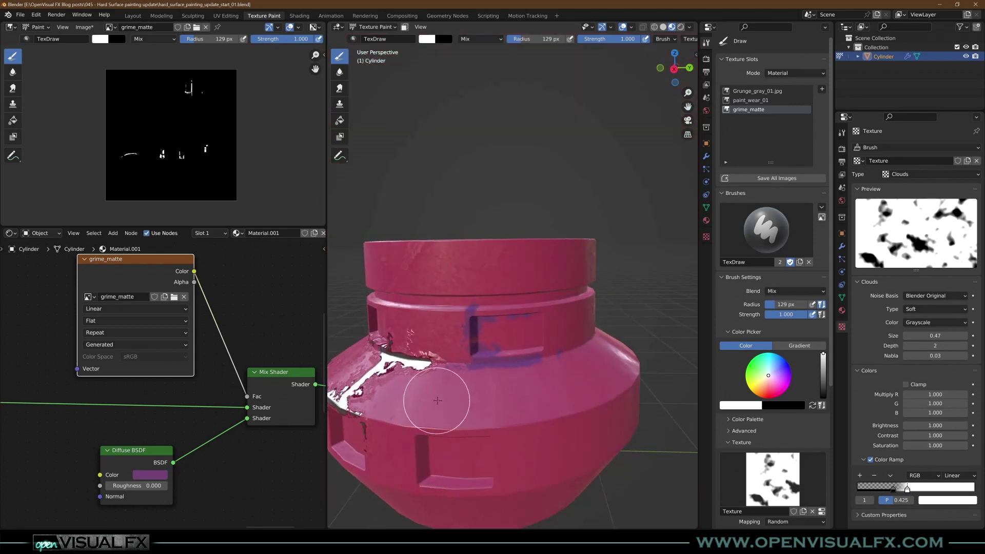
middle_click_drag(433, 402, 463, 390)
scroll(567, 334, "up", 4)
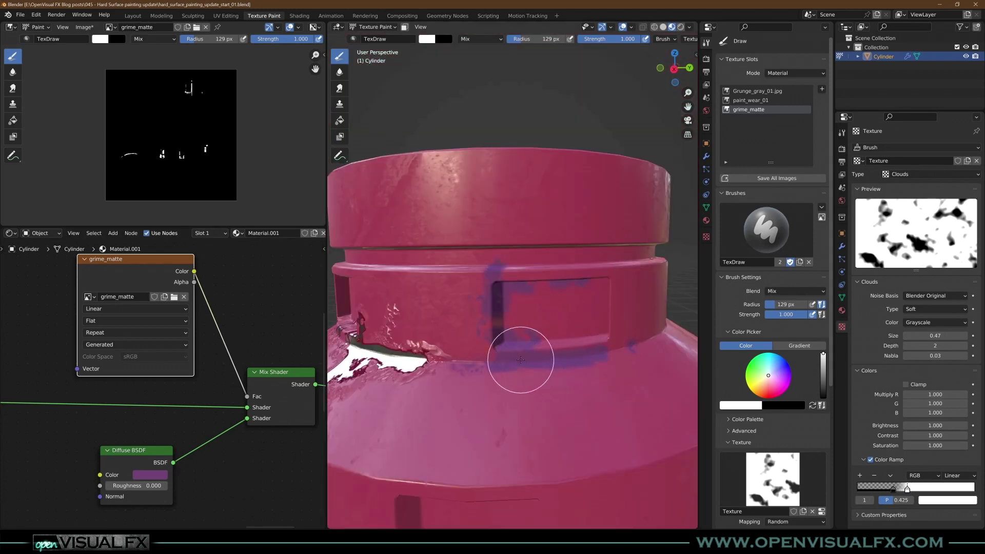
scroll(161, 420, "down", 2)
middle_click_drag(204, 457, 364, 315)
scroll(25, 390, "down", 3)
middle_click_drag(24, 389, 130, 377)
left_click(109, 369)
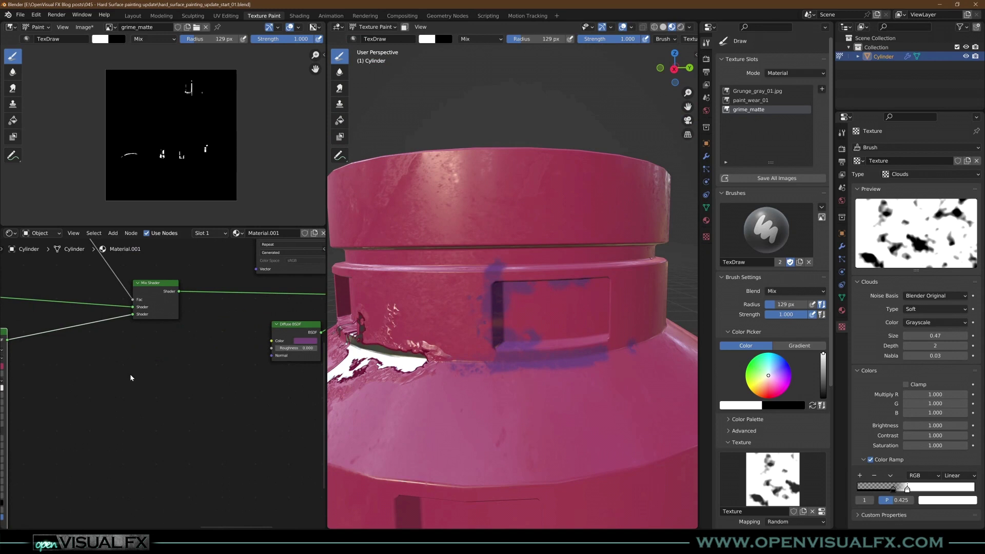
scroll(200, 388, "down", 1)
middle_click_drag(185, 397, 96, 408)
scroll(519, 364, "up", 1)
scroll(522, 354, "down", 1)
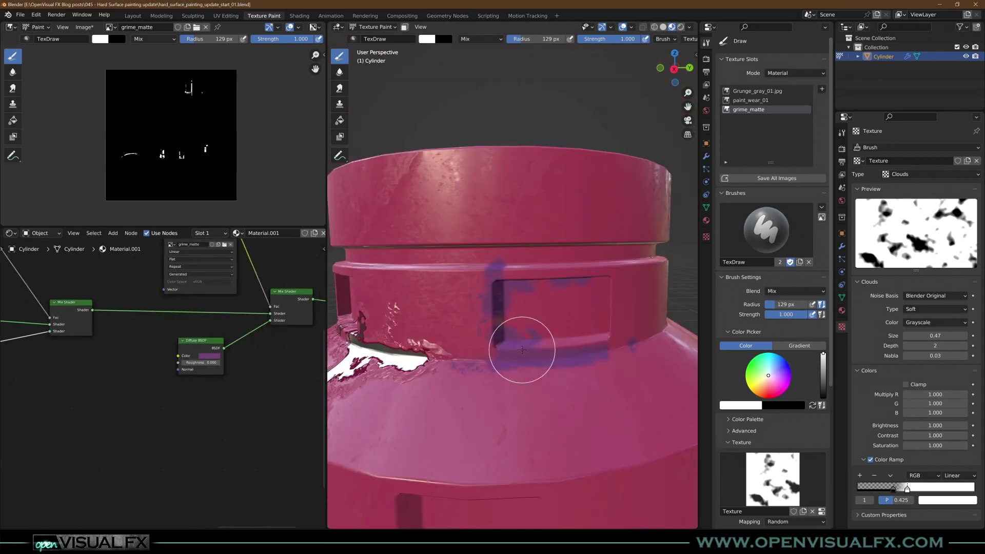
middle_click_drag(175, 350, 164, 390)
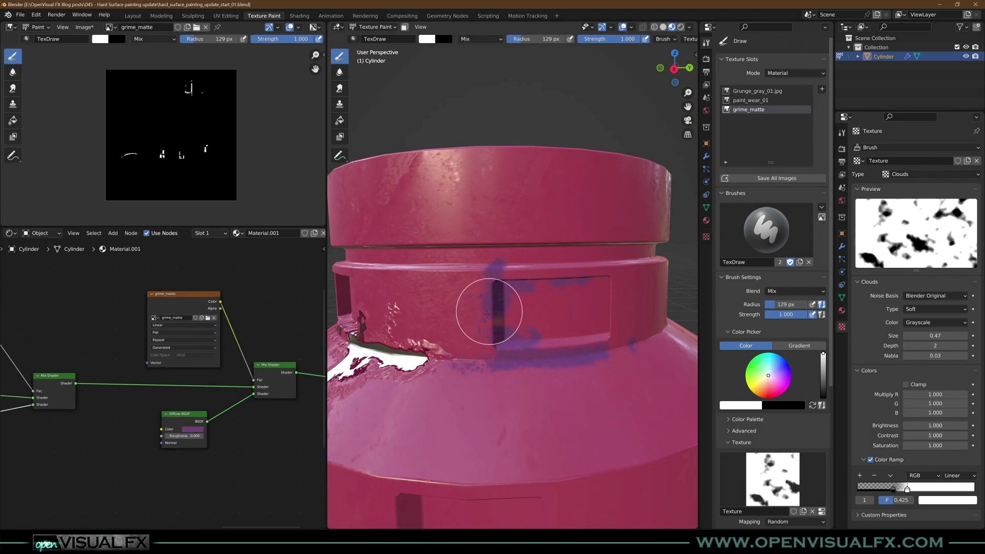
Examine the chipped paint and grime on the cylinder from several angles and distances
middle_click_drag(490, 311, 510, 322)
middle_click_drag(365, 382, 408, 286, "shift")
middle_click_drag(464, 308, 495, 324, "shift")
scroll(528, 310, "down", 6)
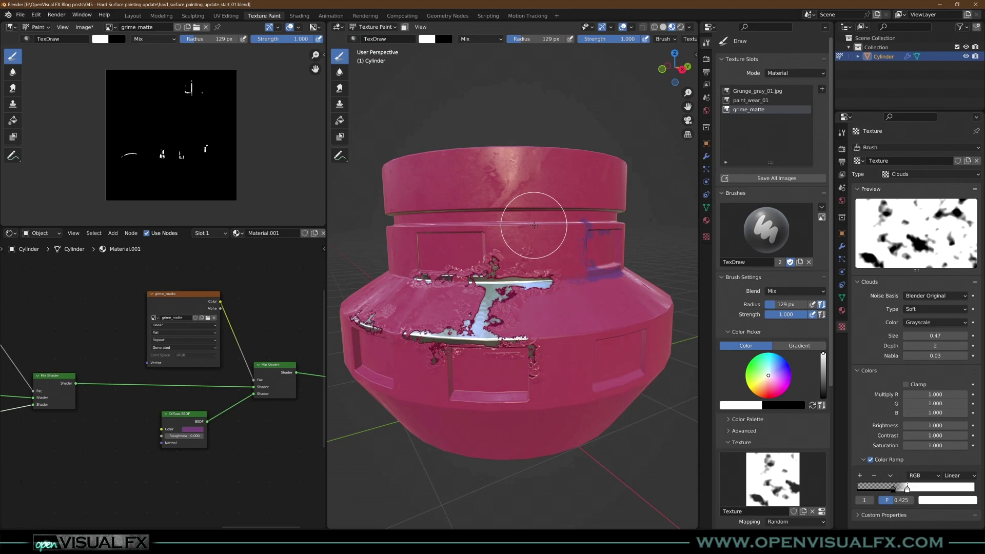
scroll(487, 307, "up", 4)
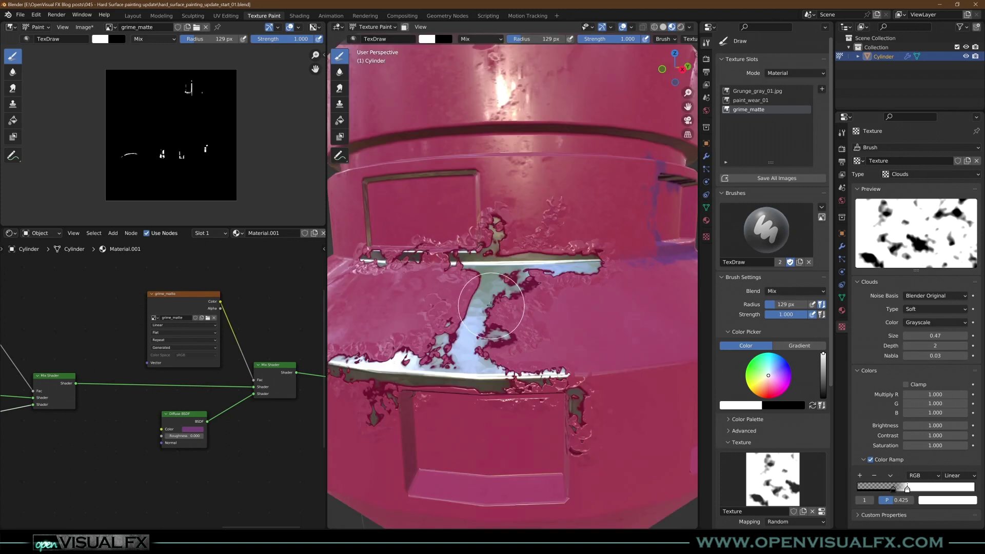
mouse_move(457, 283)
middle_mouse_down()
mouse_move(481, 296)
mouse_move(526, 294)
mouse_move(524, 287)
middle_mouse_up()
middle_click_drag(447, 341, 533, 285, "shift")
scroll(515, 277, "down", 1)
scroll(513, 267, "up", 4)
scroll(513, 266, "down", 6)
middle_click_drag(524, 286, 579, 269)
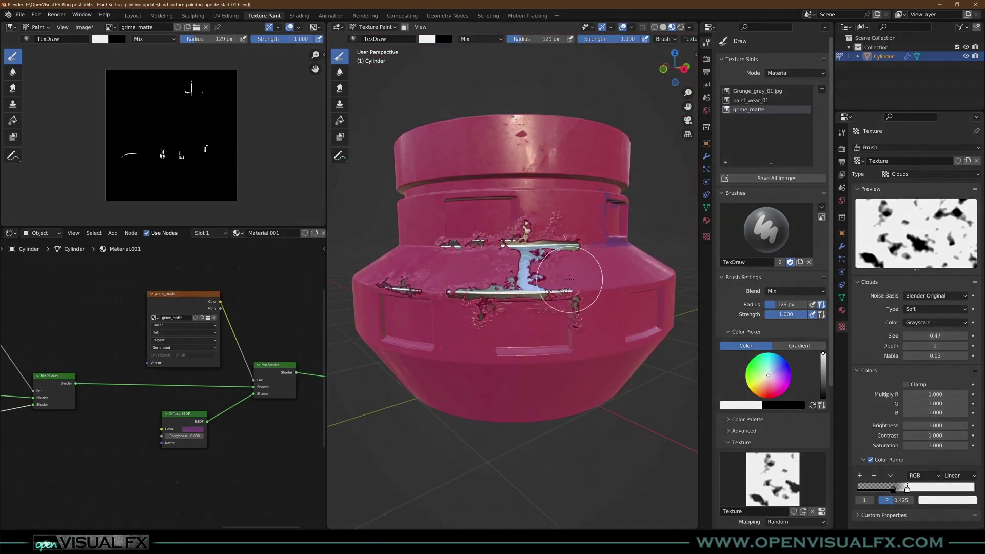